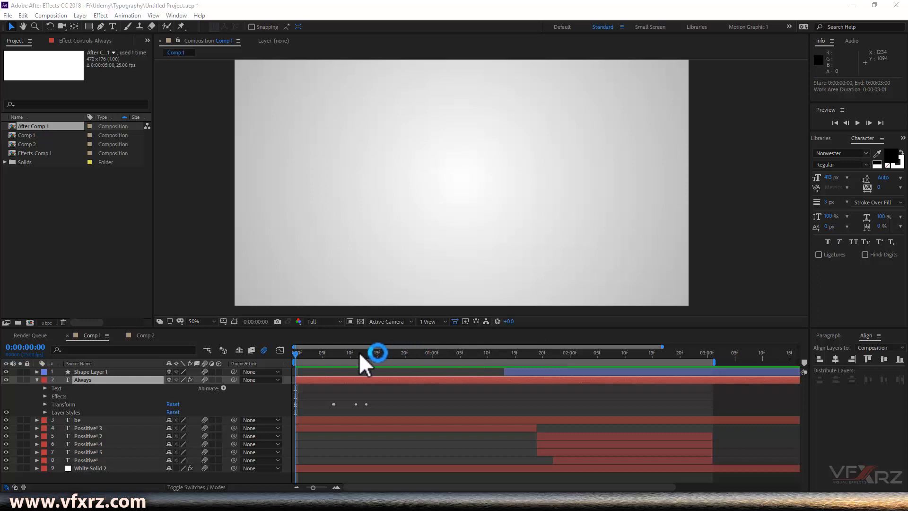
- Preview the finished typography animations in Comp 1 and Comp 2, scrubbing through their timelines
key(space)
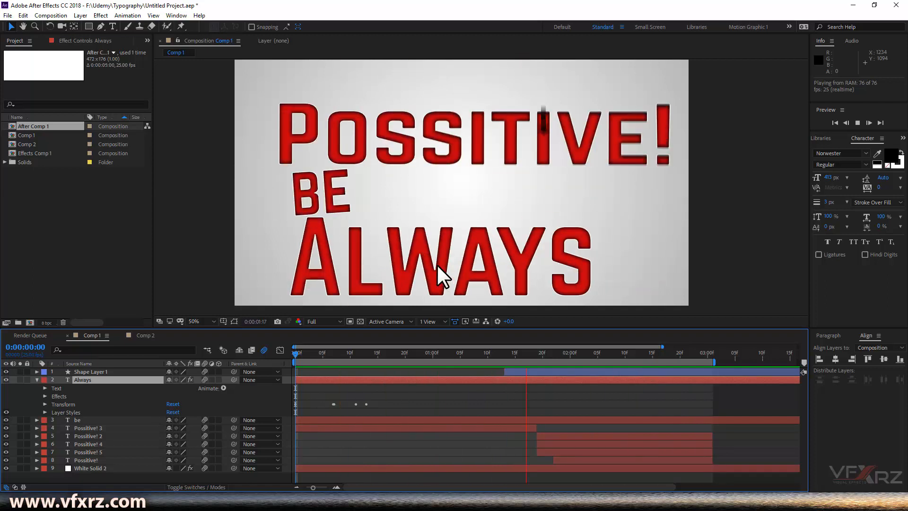
drag(381, 353, 439, 354)
click(135, 334)
drag(334, 359, 268, 360)
key(space)
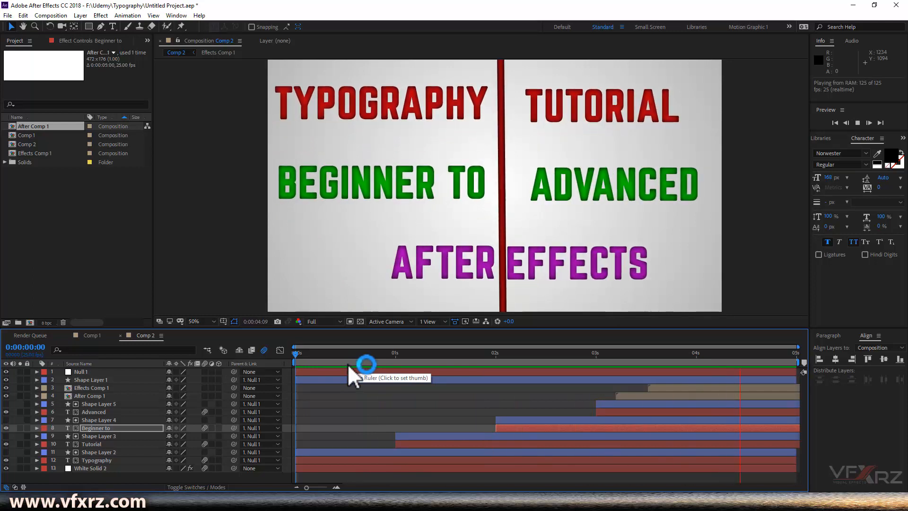
drag(442, 352, 411, 353)
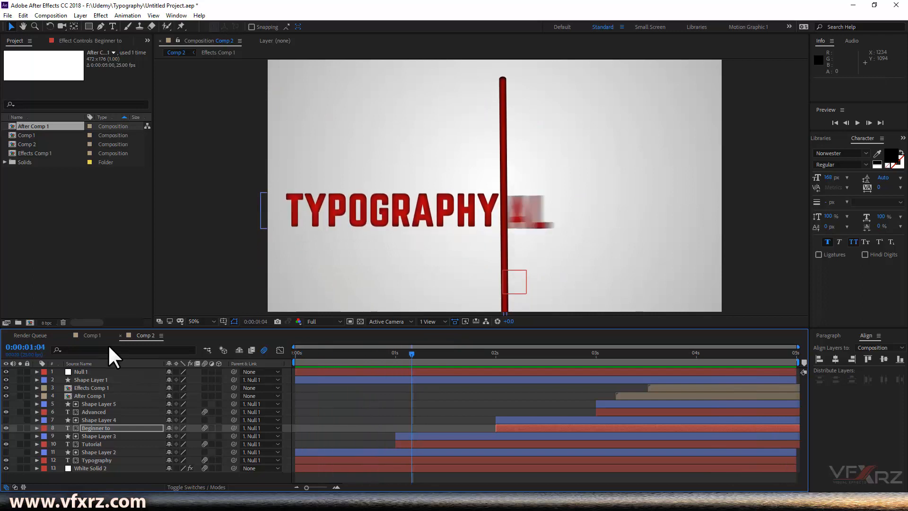
- Return to Comp 1, replay it and scrub through the word and exclamation mark animation
click(92, 335)
drag(299, 354, 244, 377)
key(space)
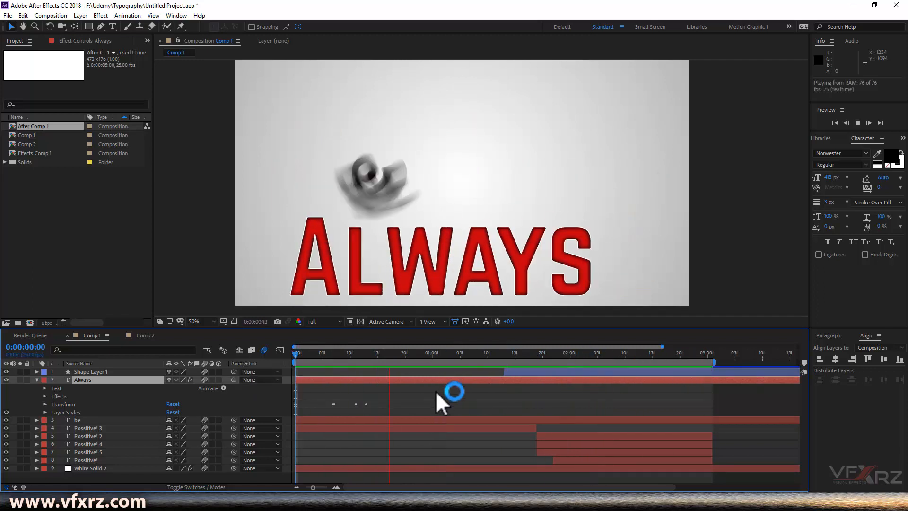
click(492, 364)
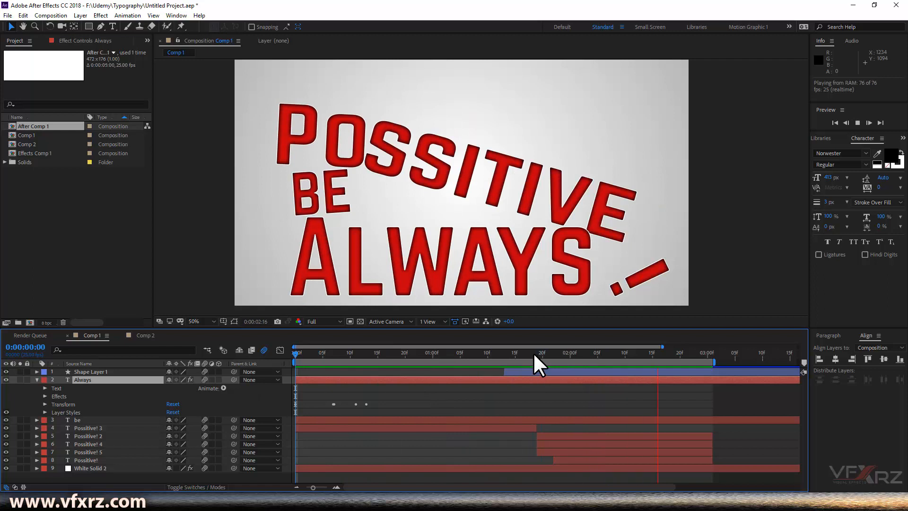
drag(530, 357, 593, 360)
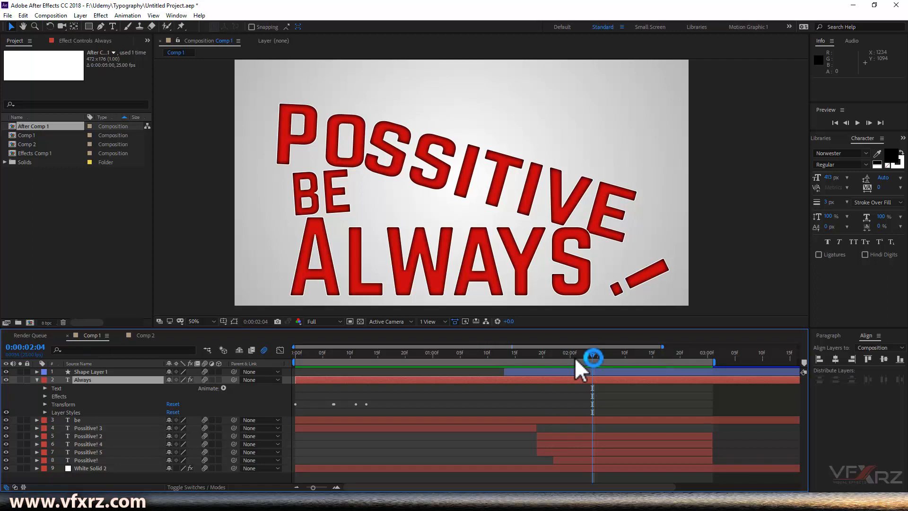
click(443, 357)
drag(424, 357, 554, 355)
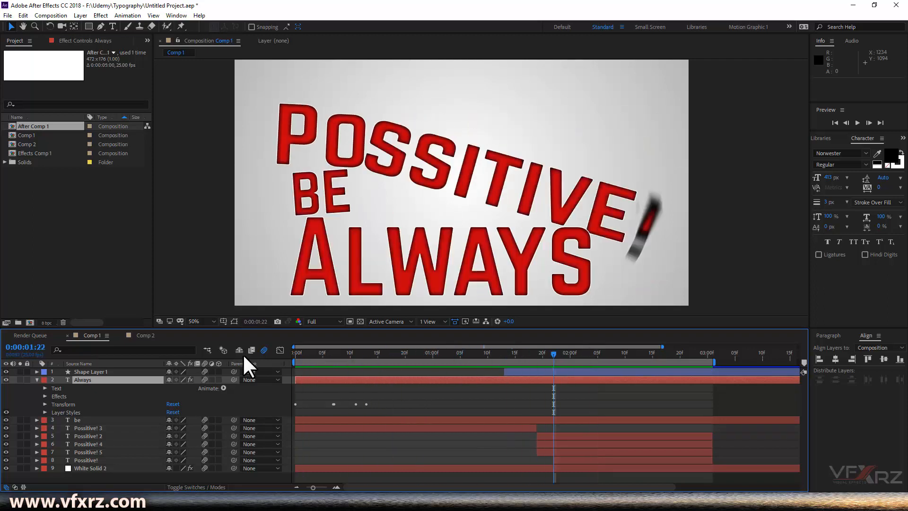
- Create a new composition named Comp 3 with the HDTV 1080 25 preset and a 5-second duration
click(70, 239)
click(30, 322)
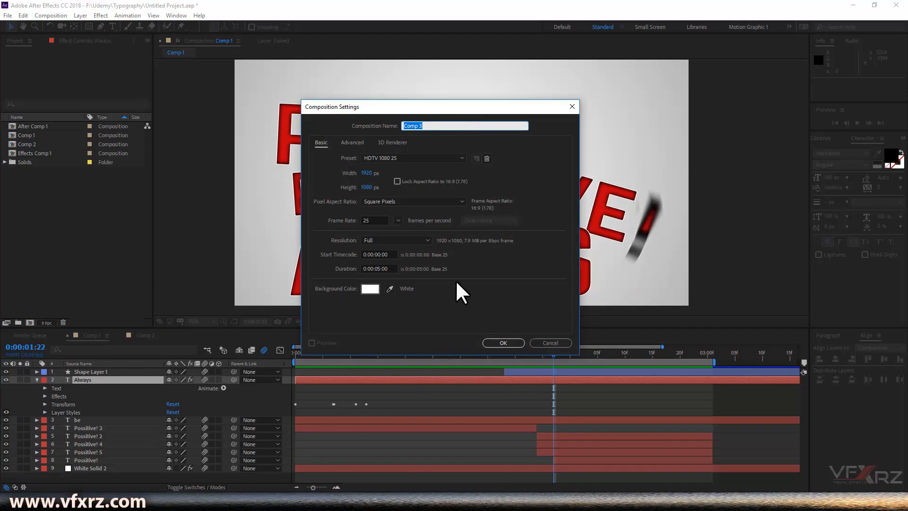
click(504, 339)
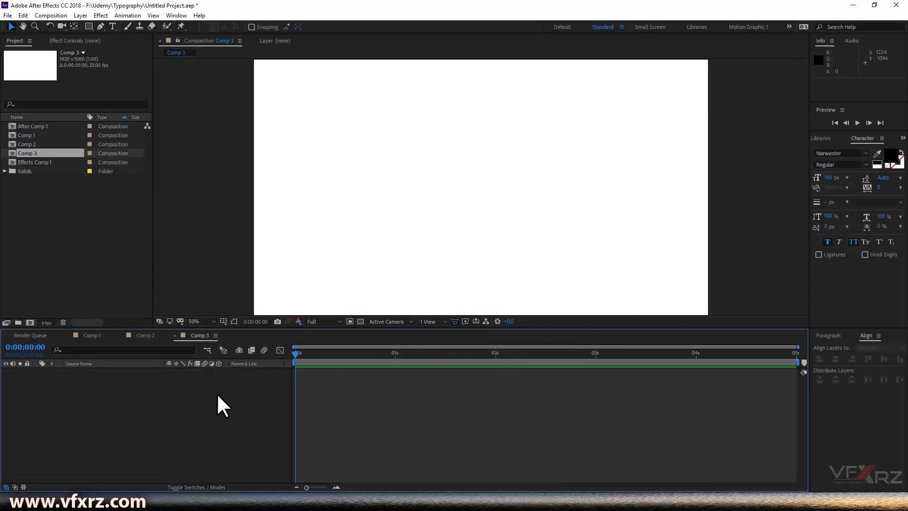
- Add a white 1920 × 1080 solid layer named White Solid 3 to Comp 3
right_click(194, 402)
mouse_move(225, 300)
click(359, 322)
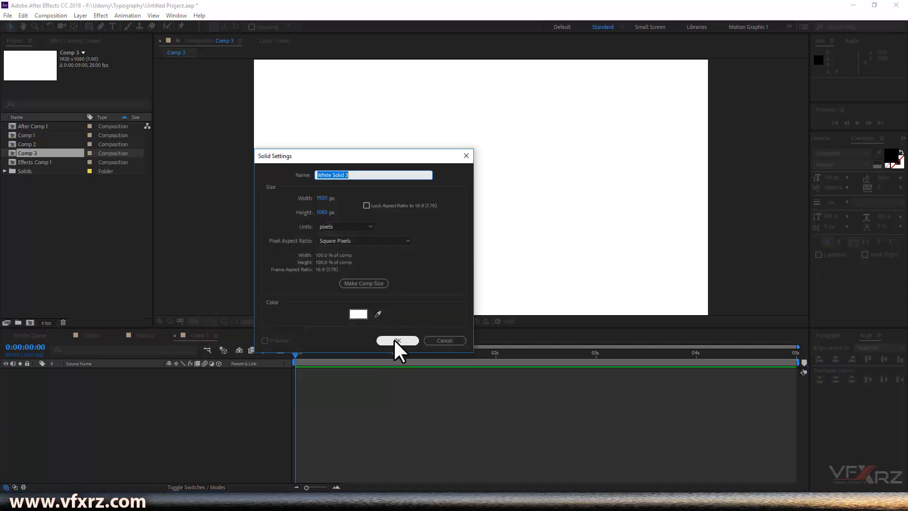
click(396, 340)
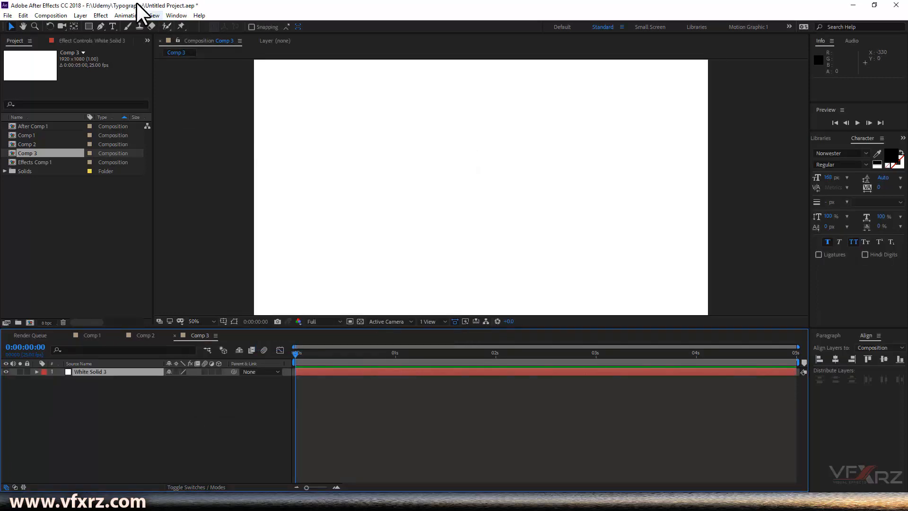
- Apply the Gradient Ramp effect to the white solid and set its shape to Radial Ramp
click(100, 15)
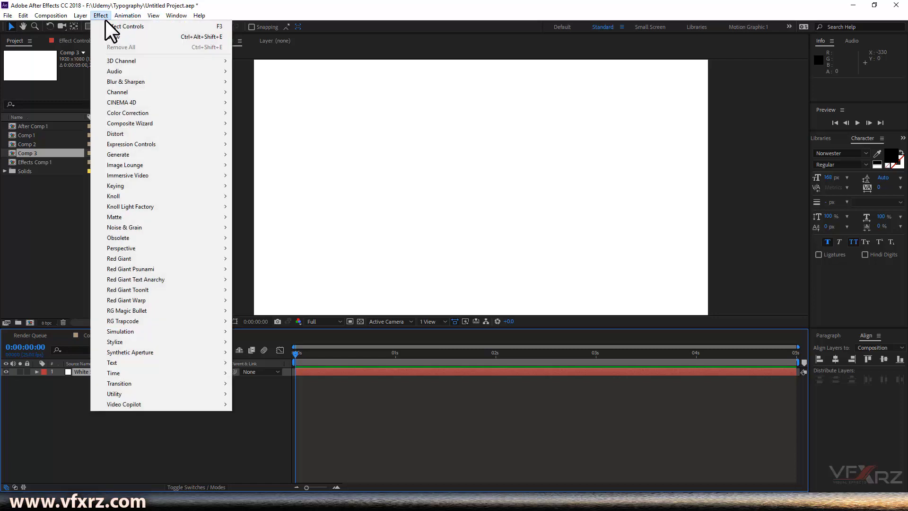
mouse_move(137, 156)
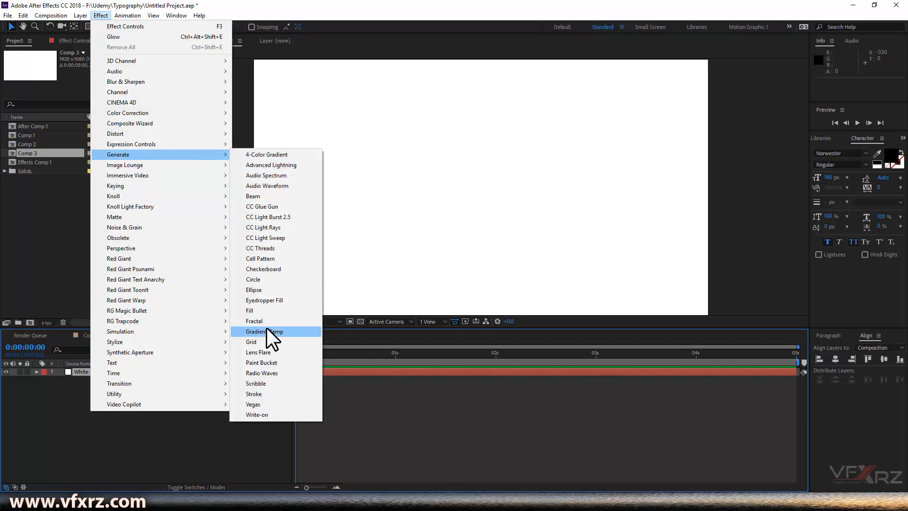
click(285, 330)
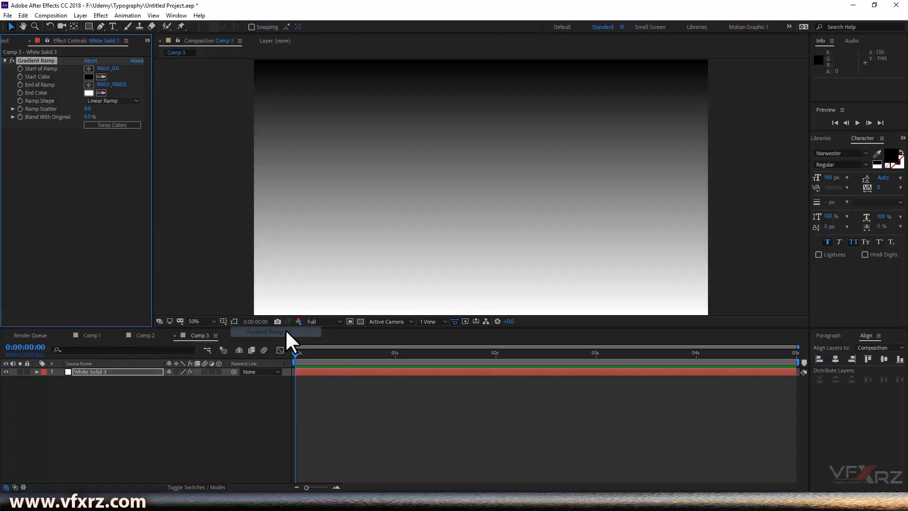
click(109, 101)
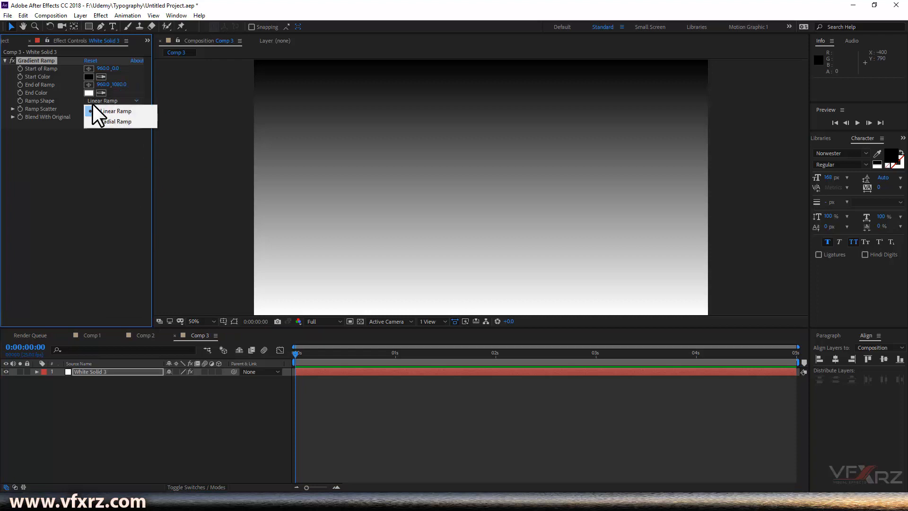
click(108, 120)
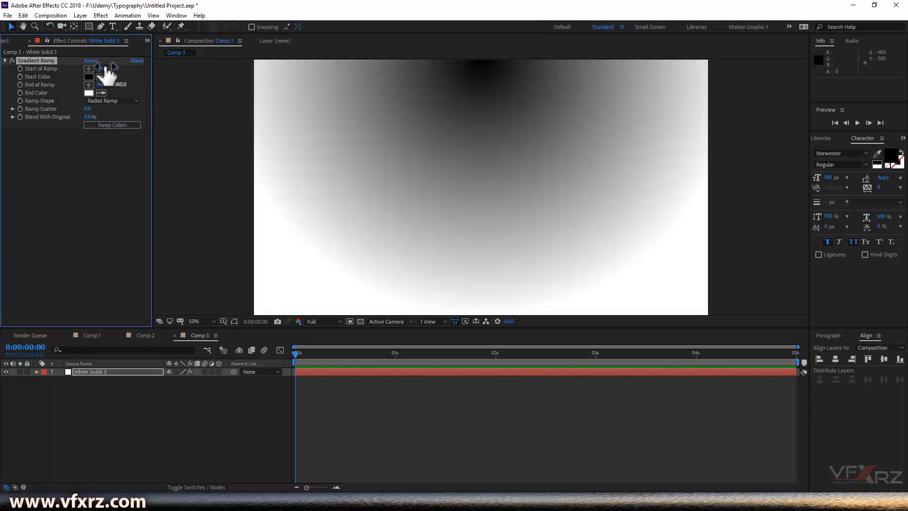
- Place the start of the ramp near the frame's centre at about 966, 569 and swap the gradient colors
click(89, 68)
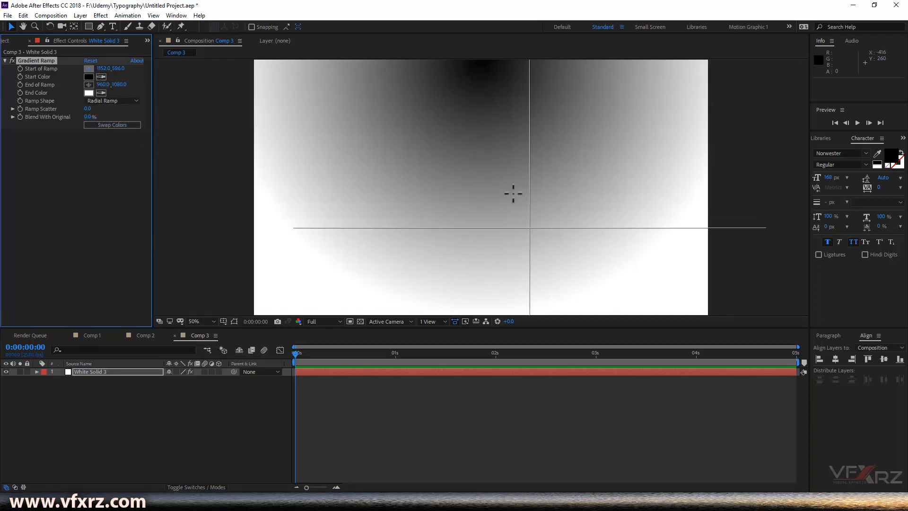
click(481, 180)
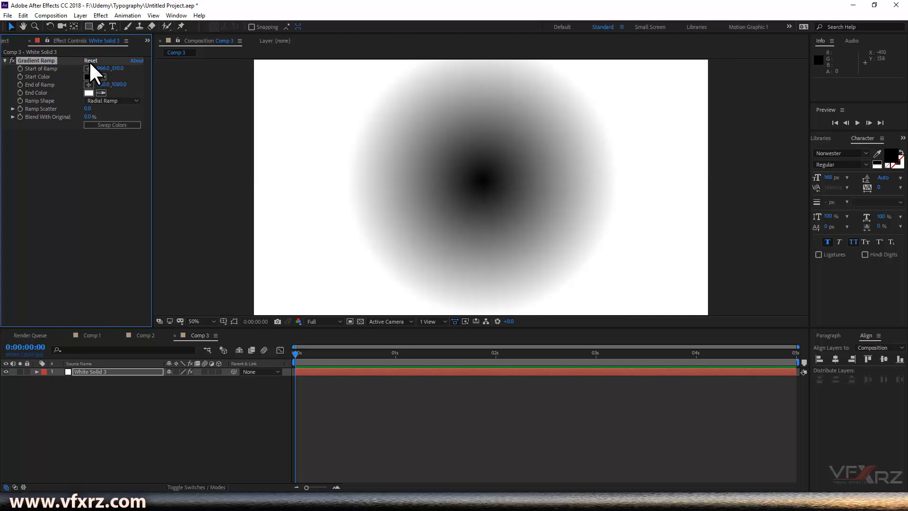
mouse_move(117, 68)
mouse_down()
mouse_move(143, 74)
mouse_move(132, 75)
mouse_up()
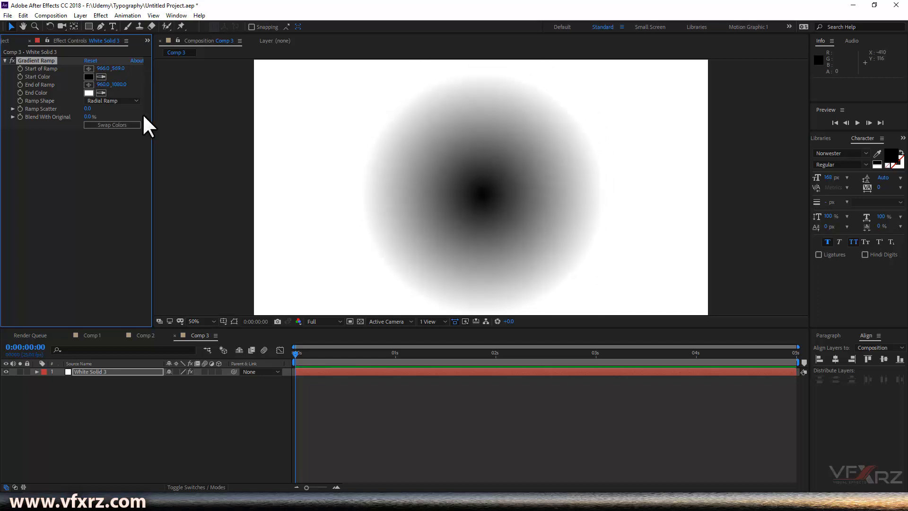
click(116, 125)
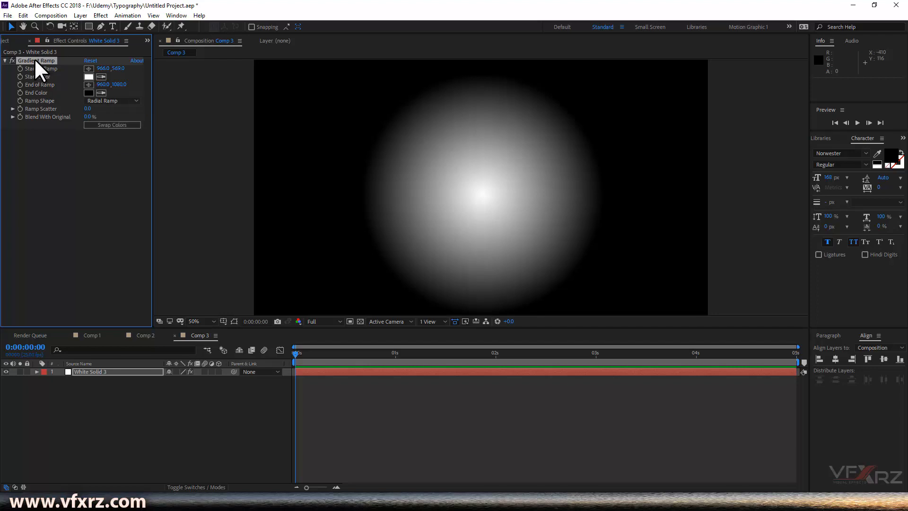
- Move the end of the ramp far below the frame to about 848, 2068 to widen the radial gradient
key(space)
mouse_move(337, 188)
mouse_down()
mouse_move(336, 179)
mouse_move(337, 187)
mouse_up()
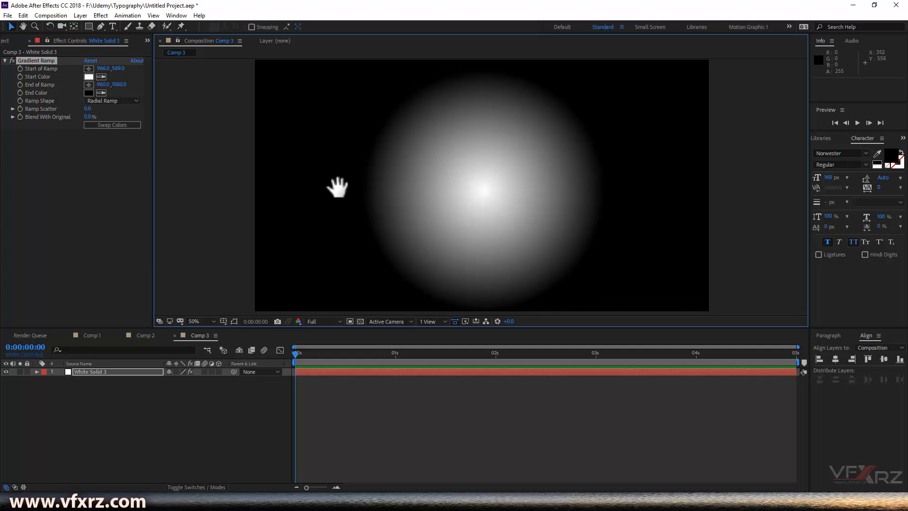
key(space)
drag(422, 194, 415, 118)
drag(475, 234, 484, 321)
key(comma)
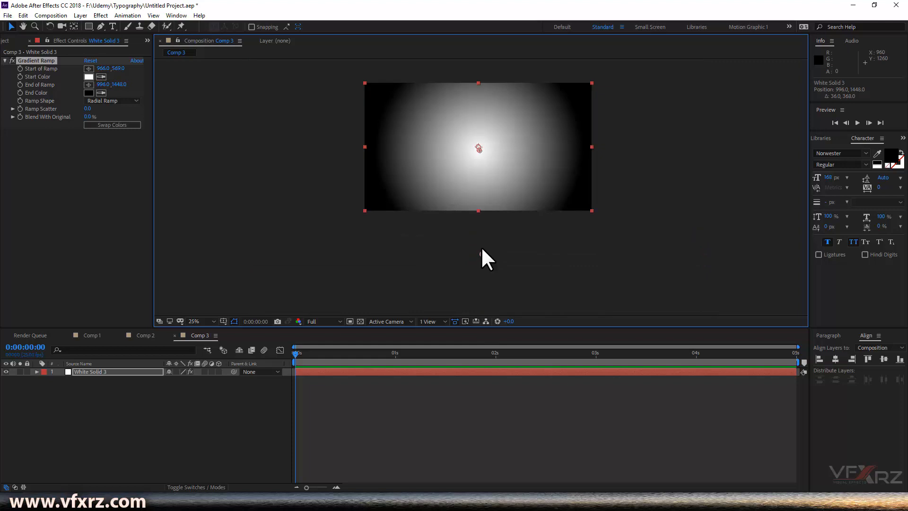
drag(481, 250, 467, 315)
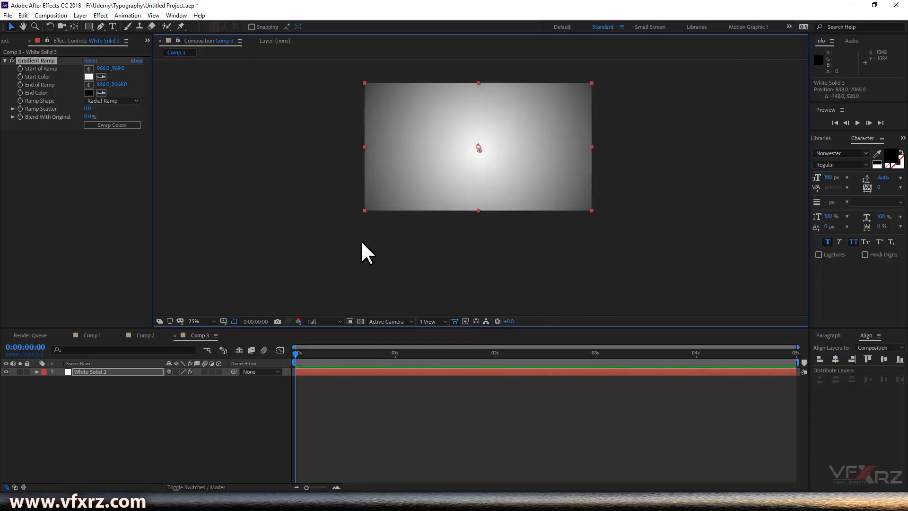
scroll(532, 171, up, 1)
key(space)
drag(534, 172, 539, 249)
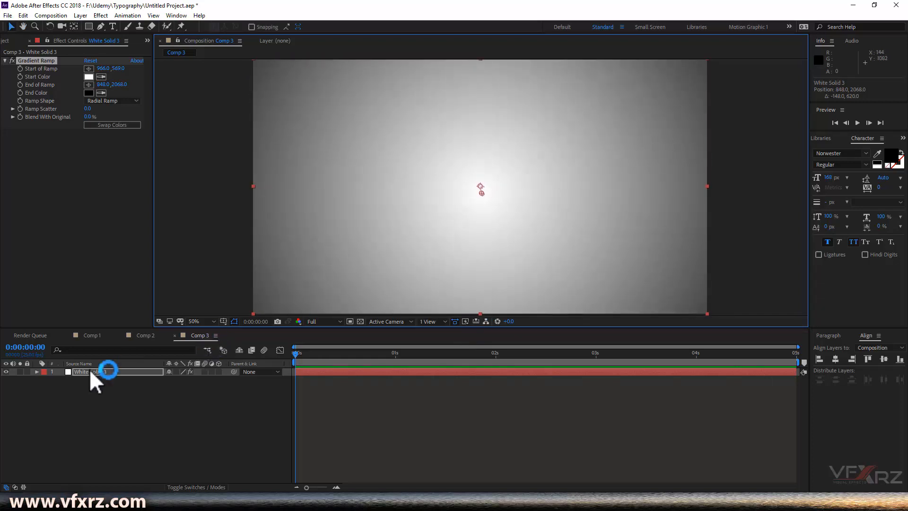
click(129, 401)
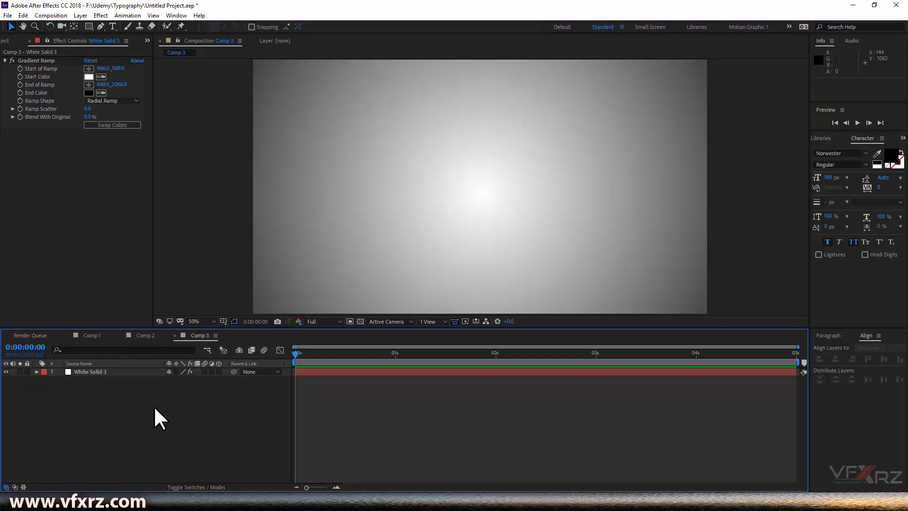
click(80, 16)
mouse_move(95, 26)
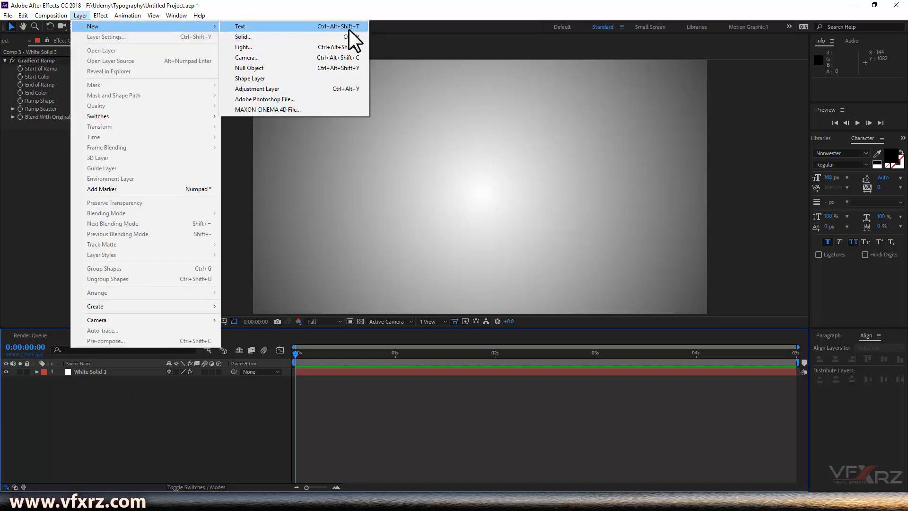
click(249, 445)
- Add a text layer reading "ALWAYS" to Comp 3, without a trailing space
right_click(245, 427)
mouse_move(288, 327)
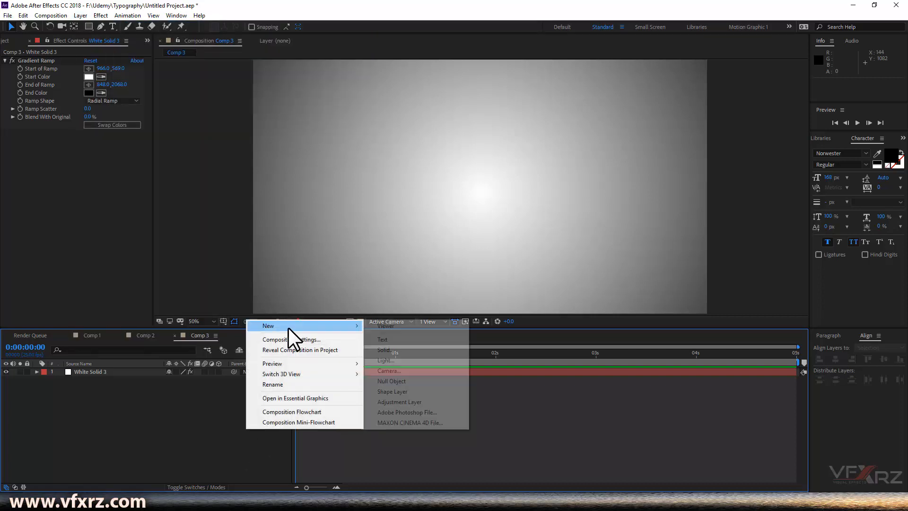
click(385, 343)
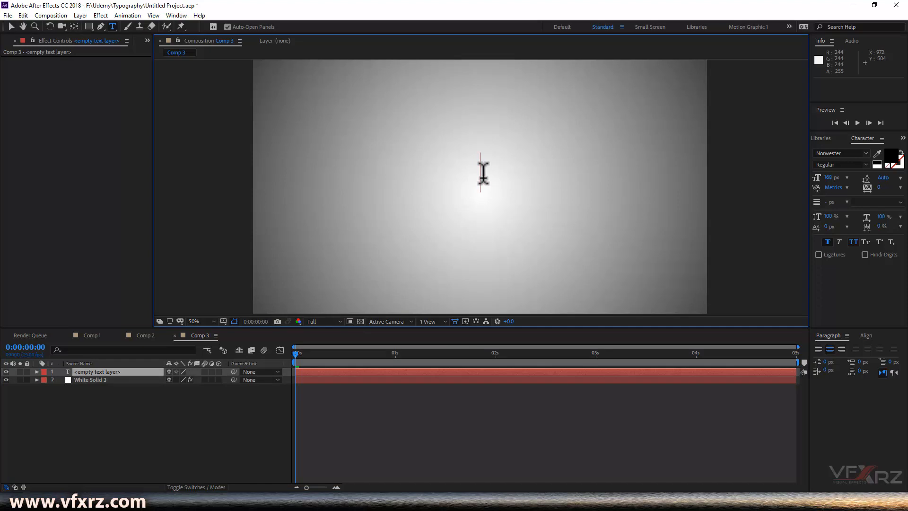
text(ALWAY)
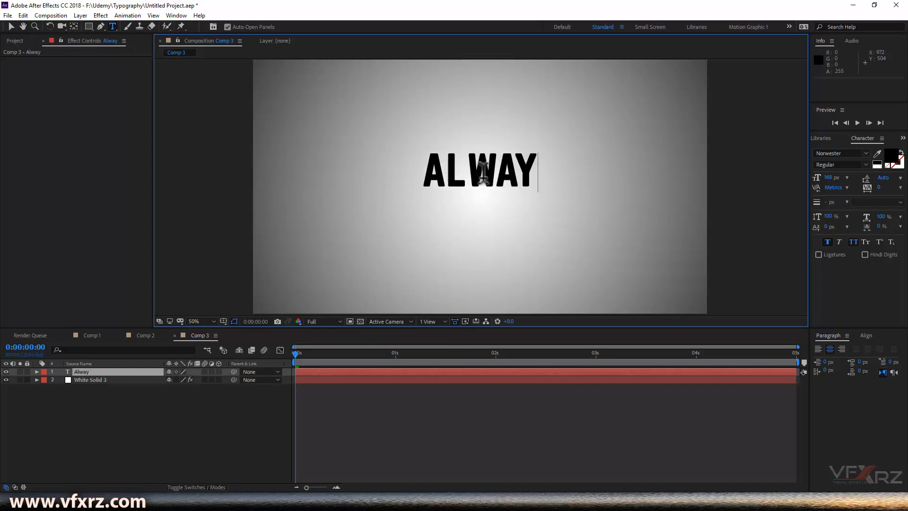
text(S)
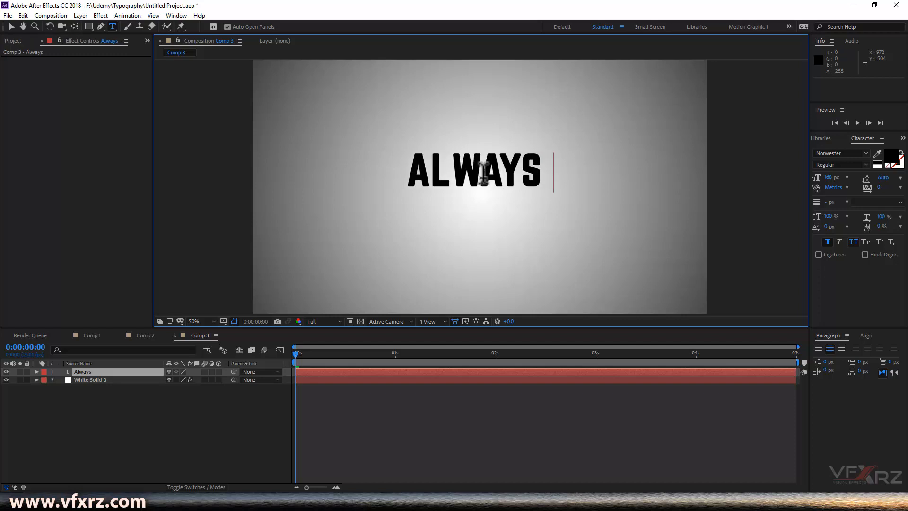
key(BackSpace)
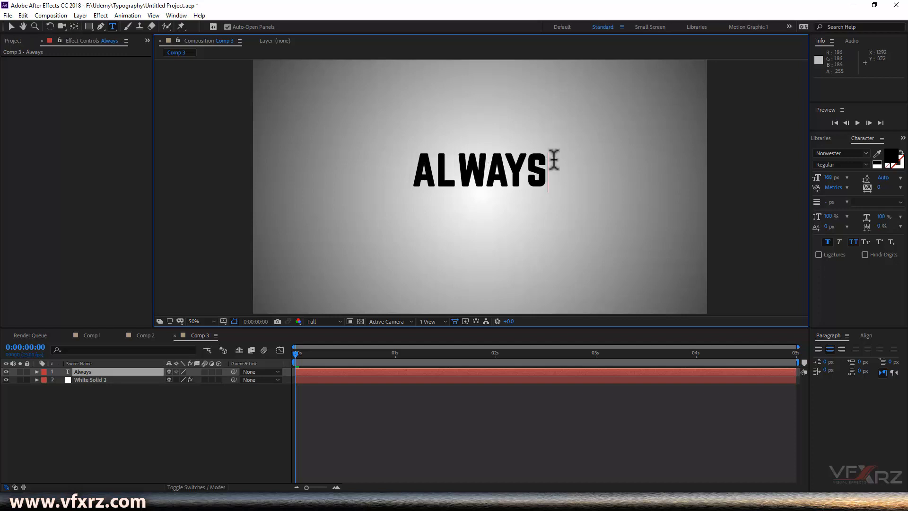
click(523, 174)
drag(549, 174, 436, 174)
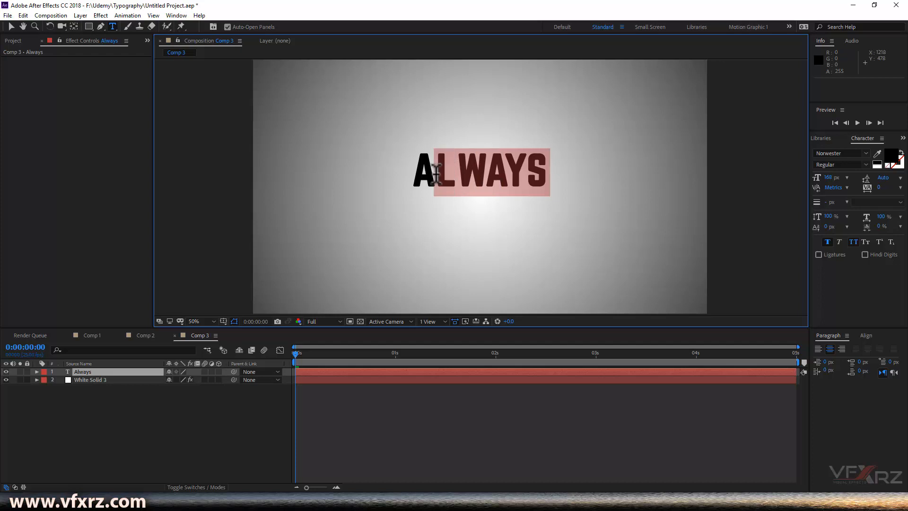
click(485, 173)
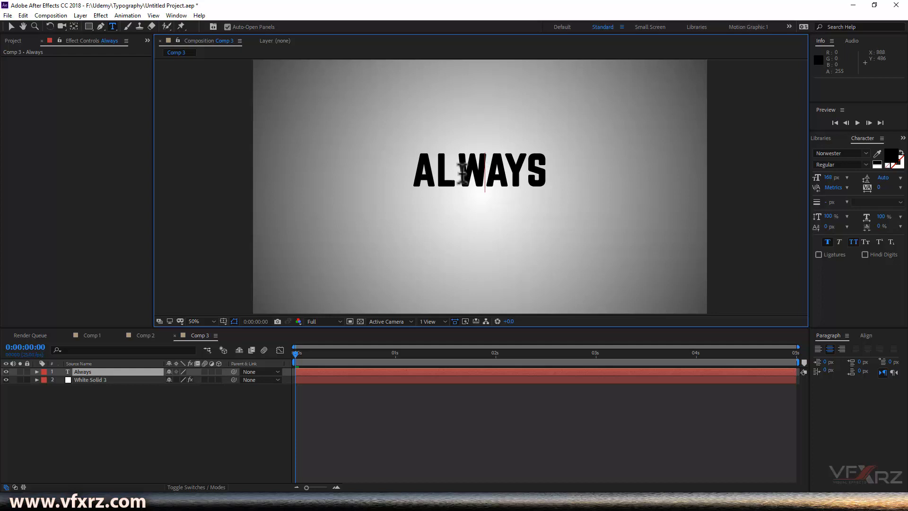
drag(416, 174, 553, 174)
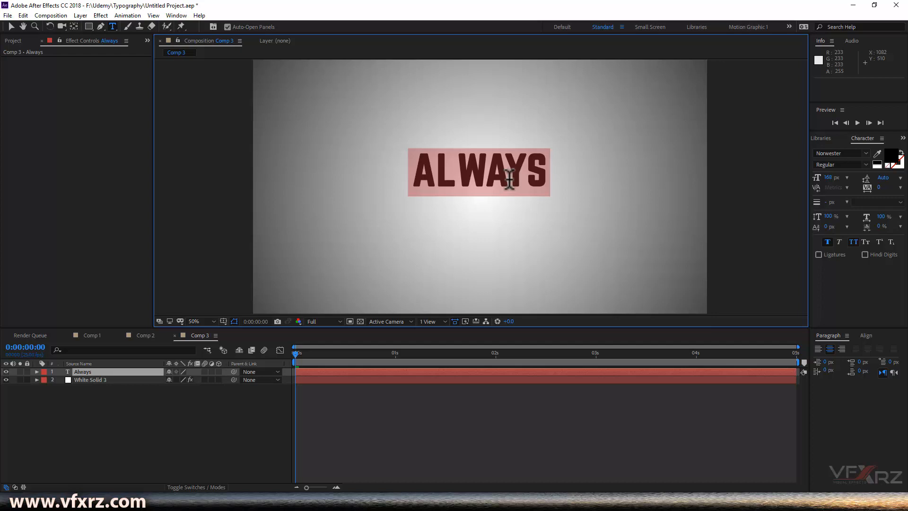
click(547, 171)
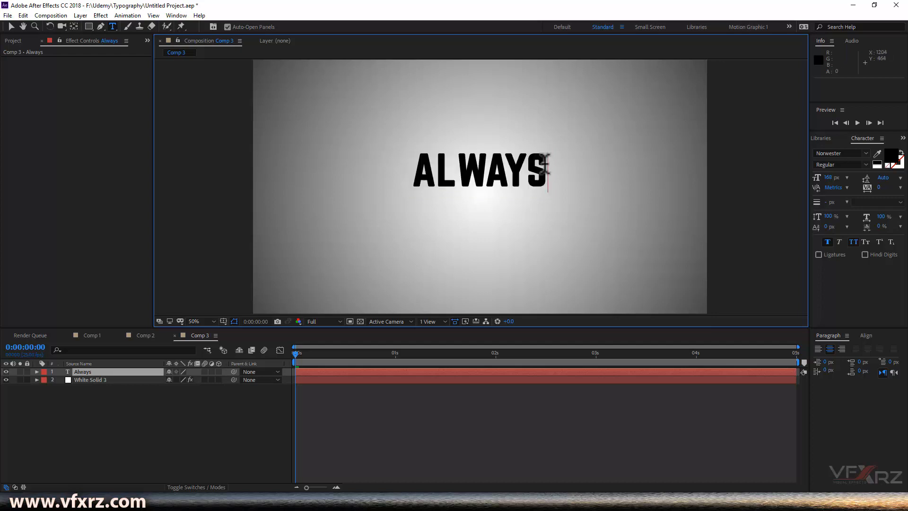
- Enlarge the "ALWAYS" text to 307 px and move it to about 1026, 656
drag(537, 169, 409, 173)
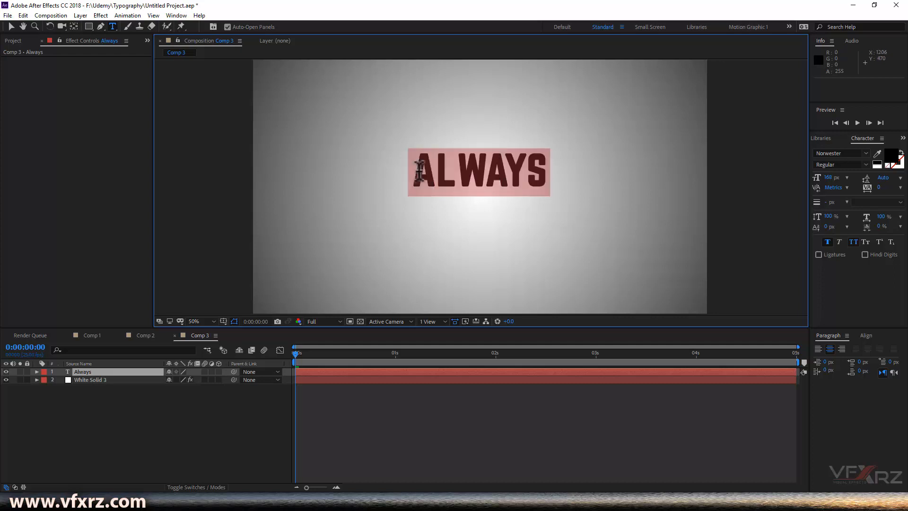
mouse_move(825, 176)
mouse_down()
mouse_move(896, 174)
mouse_move(834, 181)
mouse_up()
click(536, 184)
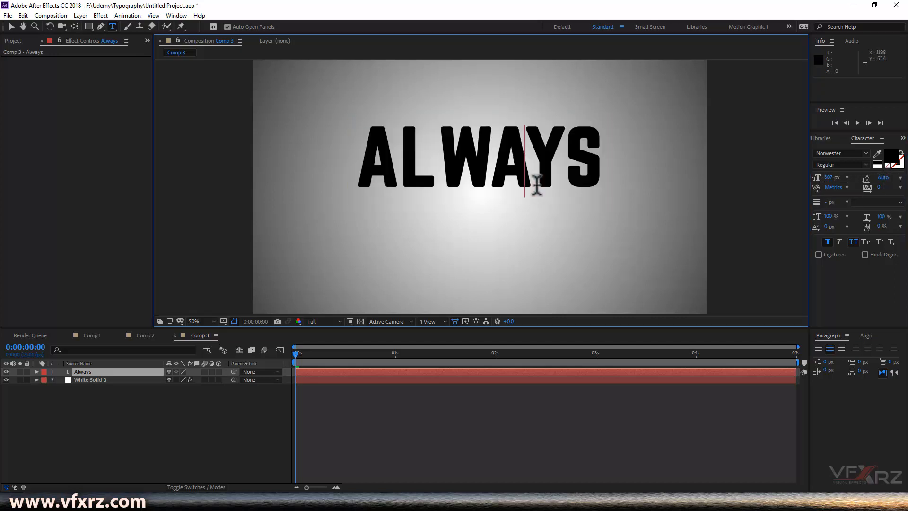
click(614, 143)
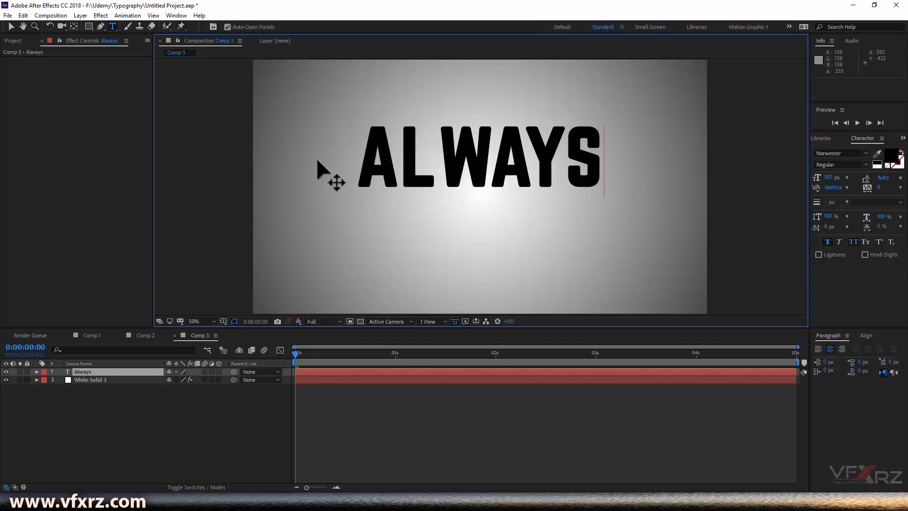
click(11, 27)
drag(479, 152, 494, 179)
- Add an Inner Glow layer style to the "ALWAYS" text layer
click(37, 373)
click(37, 371)
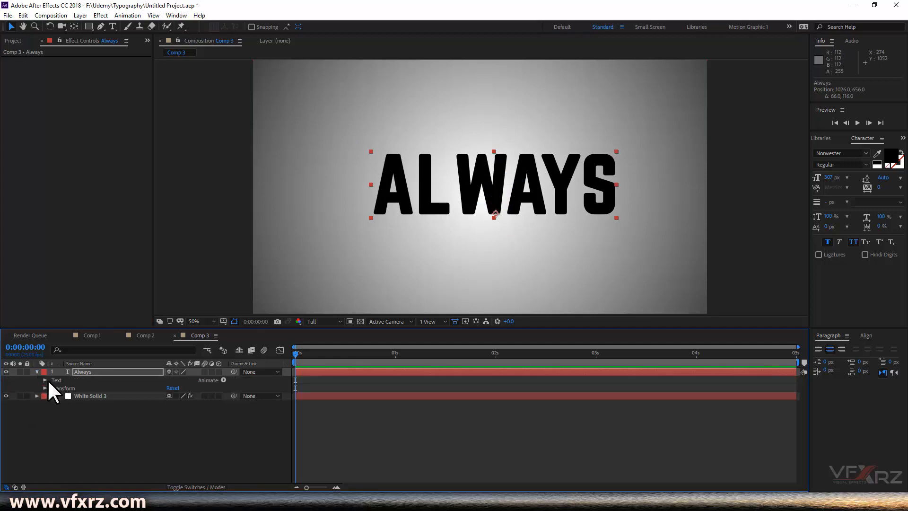
click(45, 380)
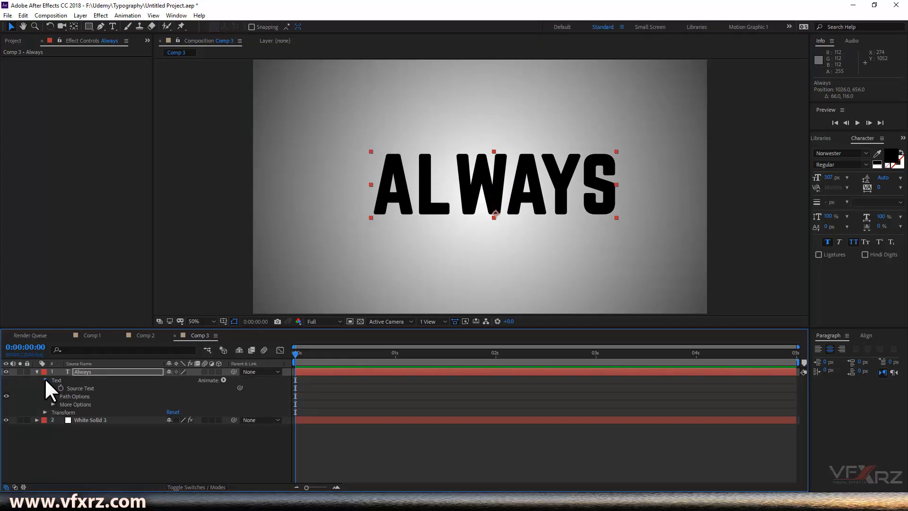
click(44, 378)
right_click(91, 370)
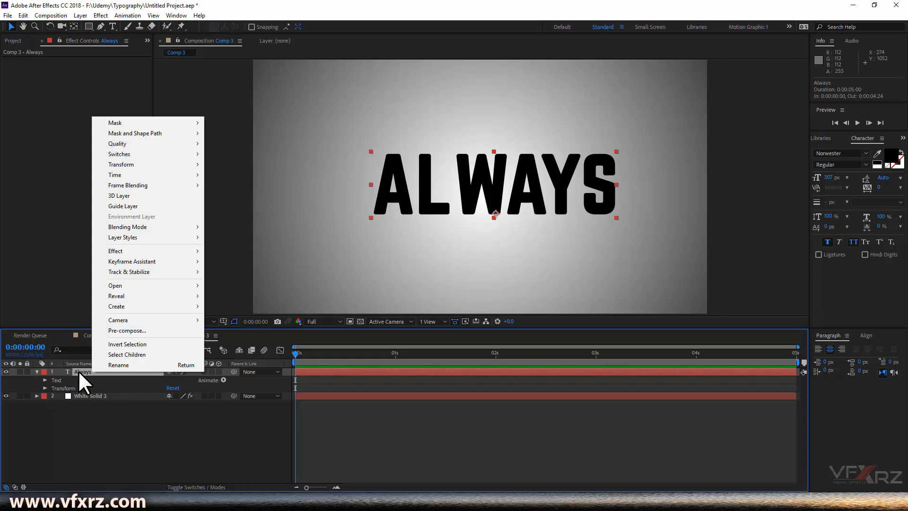
click(144, 237)
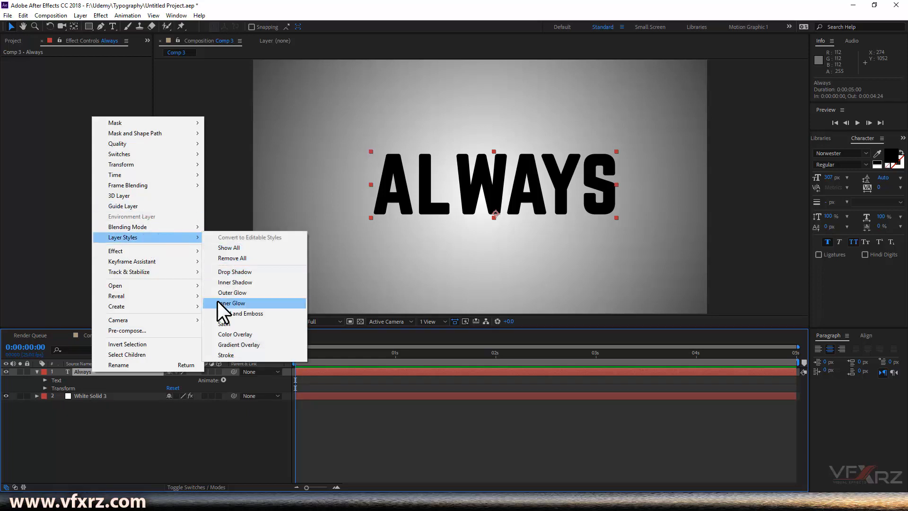
click(252, 303)
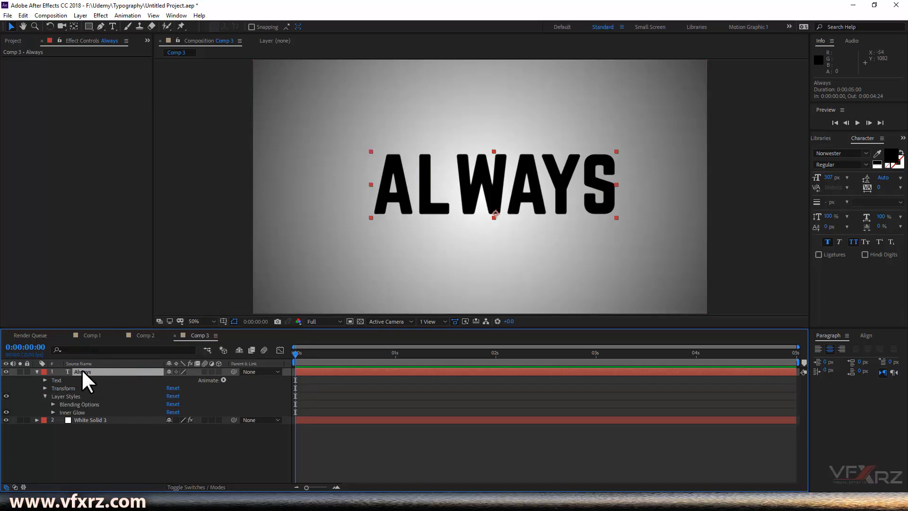
- Give the "ALWAYS" text a white (FFFFFF) stroke and nudge the word slightly down and to the left
click(899, 165)
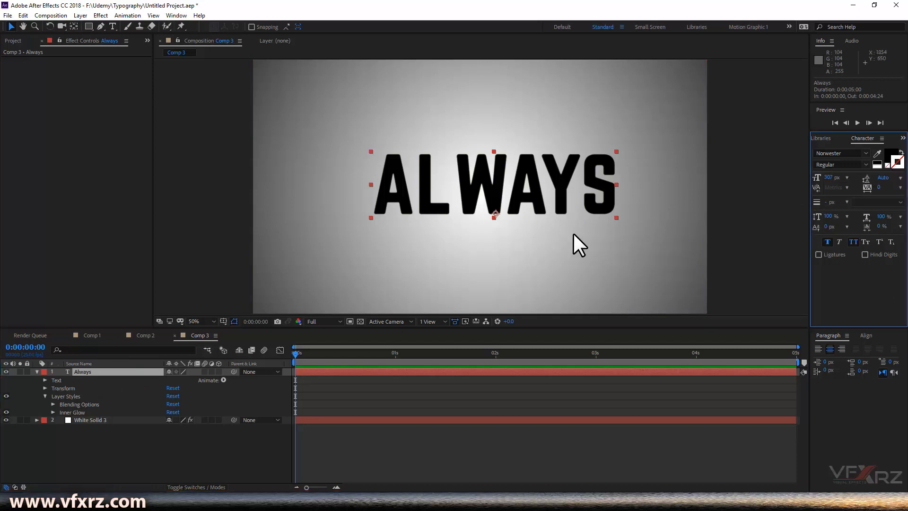
key(period)
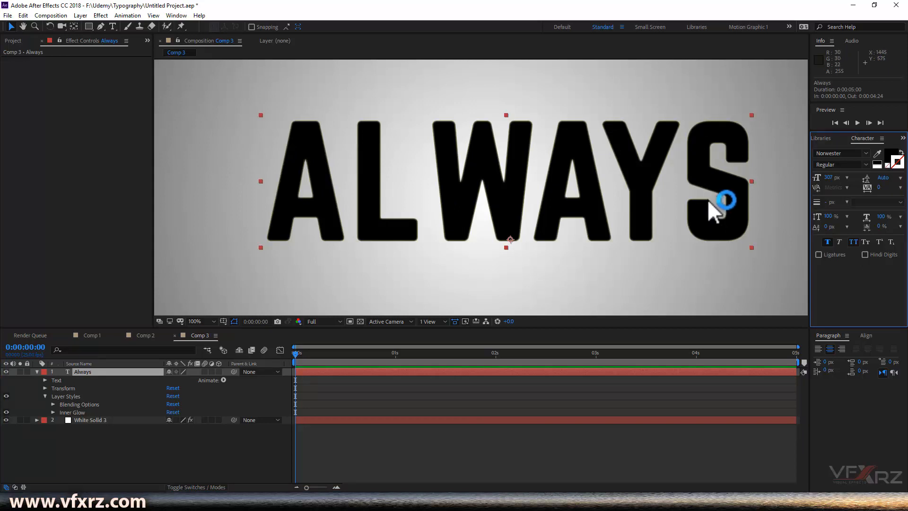
click(898, 164)
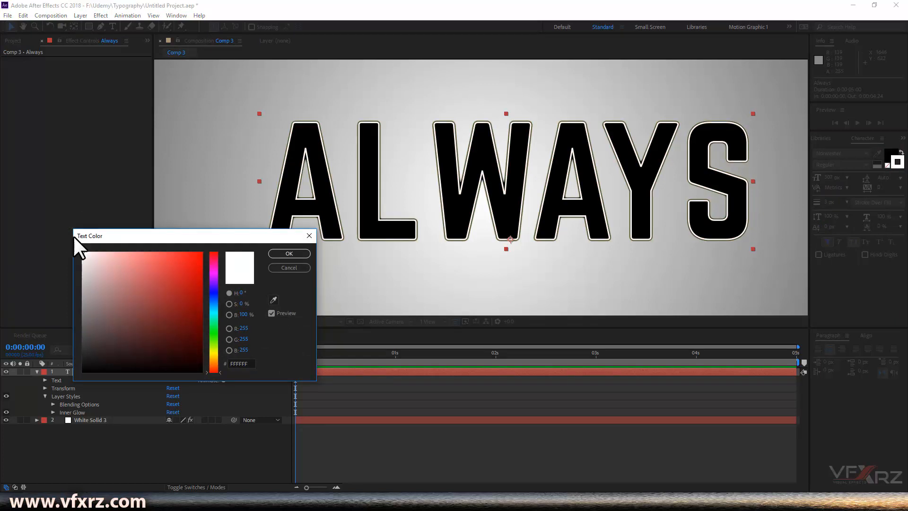
click(304, 253)
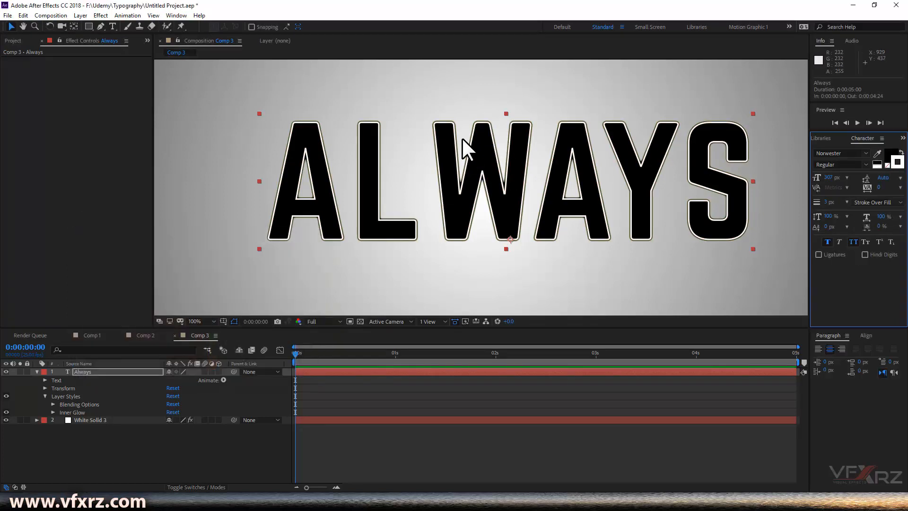
drag(463, 135, 459, 139)
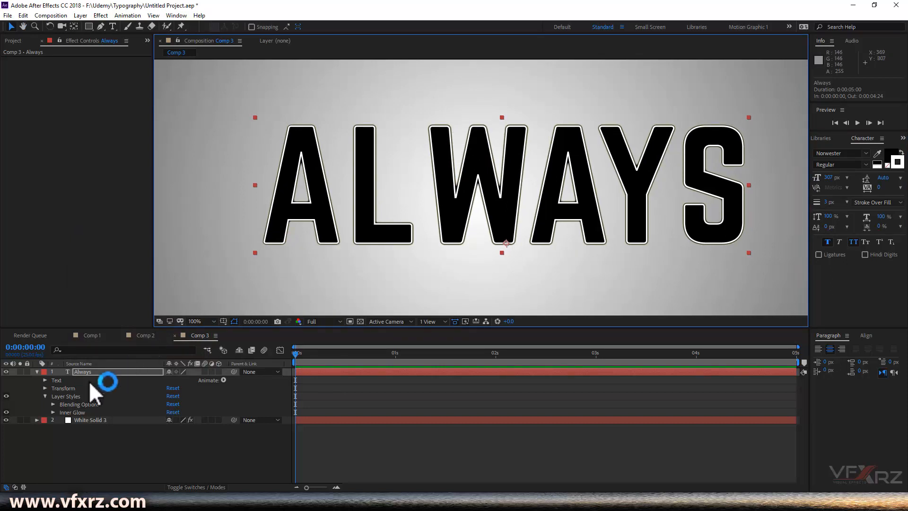
- Set the Inner Glow color of the "ALWAYS" layer to red, FF1200
click(71, 397)
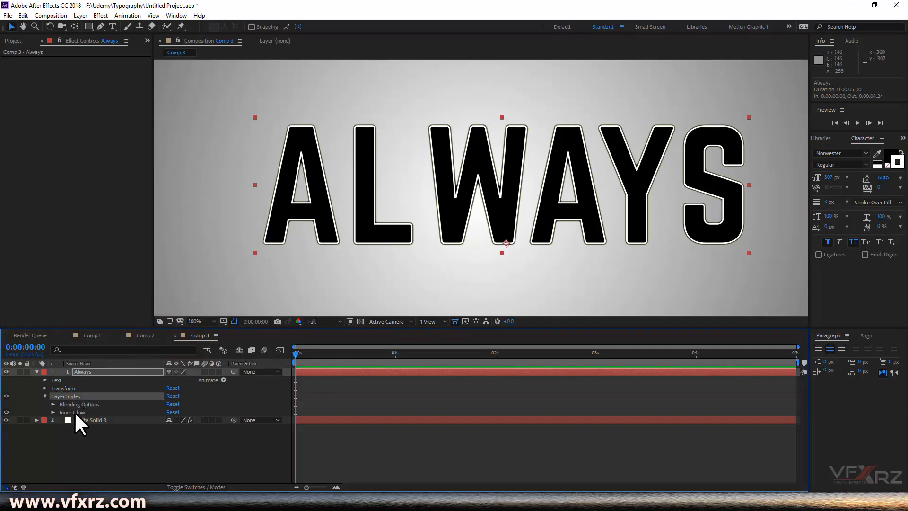
click(75, 411)
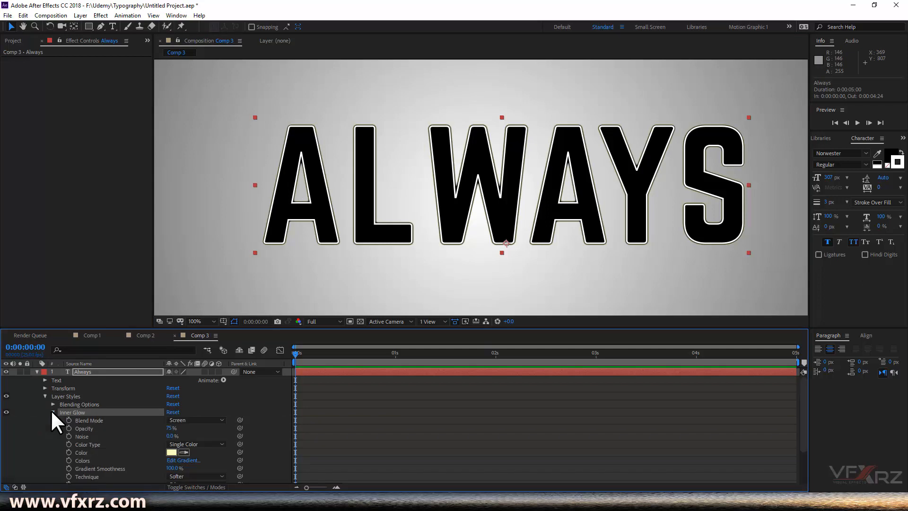
click(53, 412)
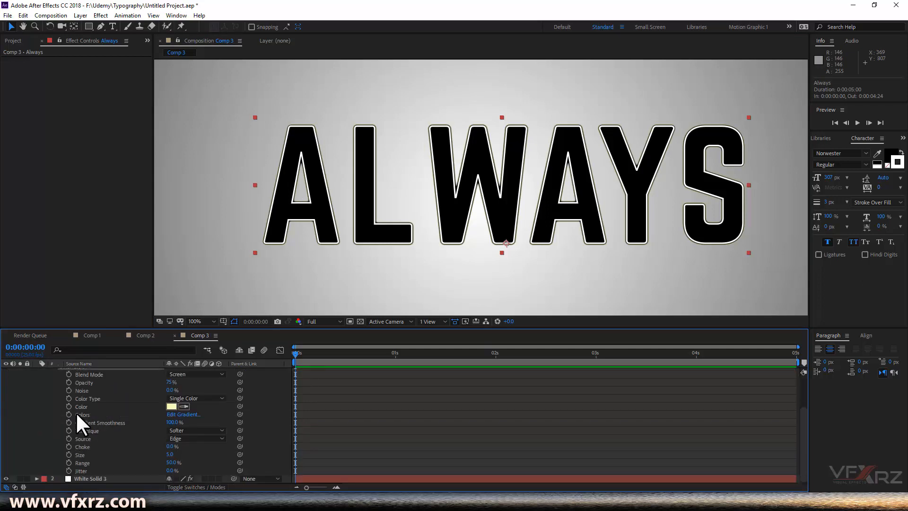
click(171, 406)
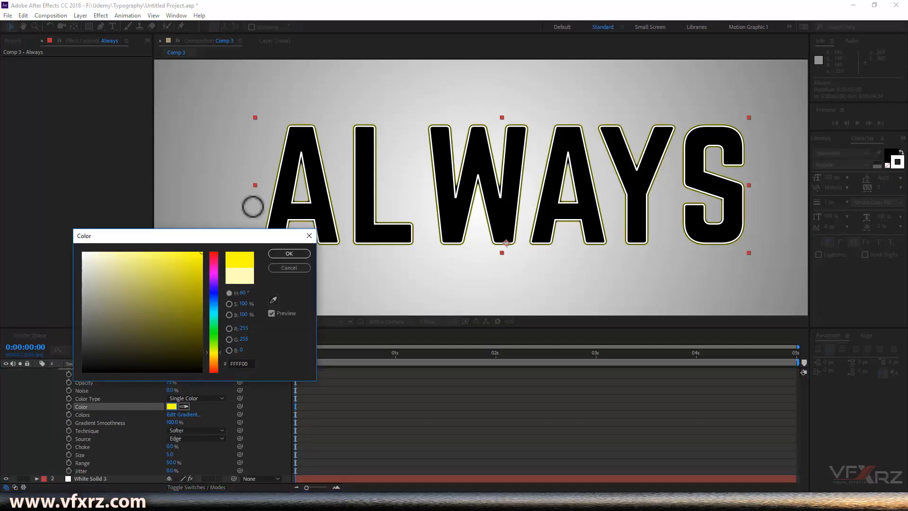
drag(213, 283, 214, 370)
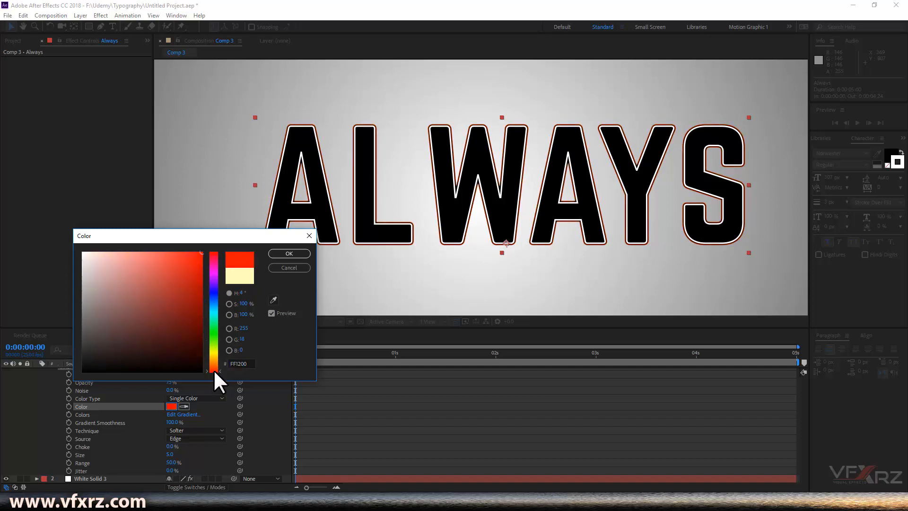
click(287, 254)
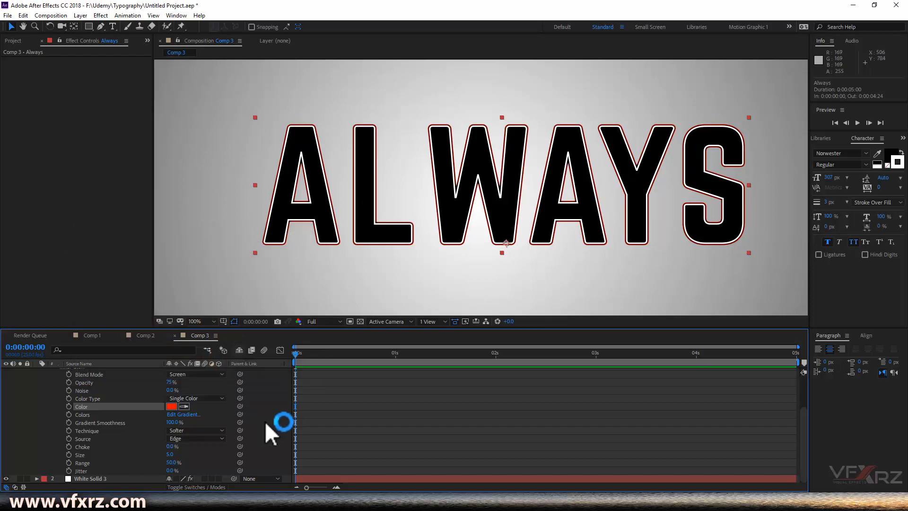
- Set the Inner Glow source to Center, its choke to 21% and its size to 19
click(208, 438)
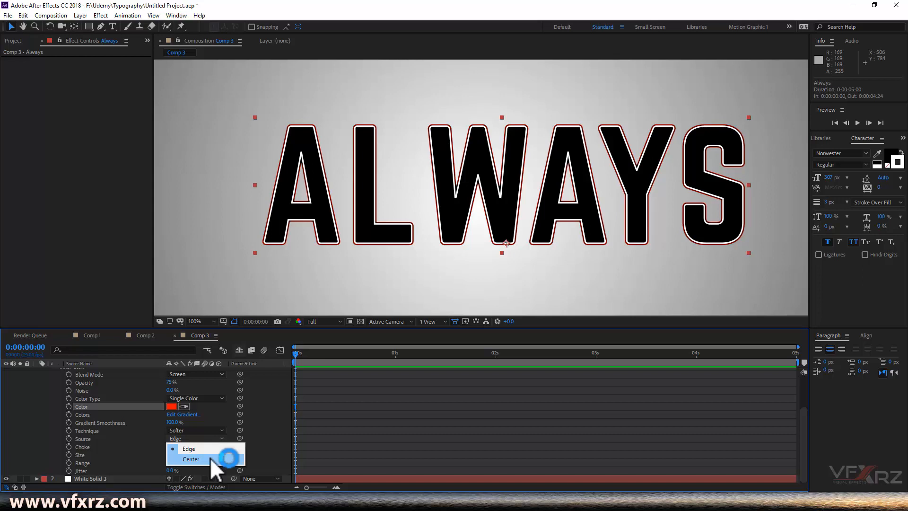
click(210, 458)
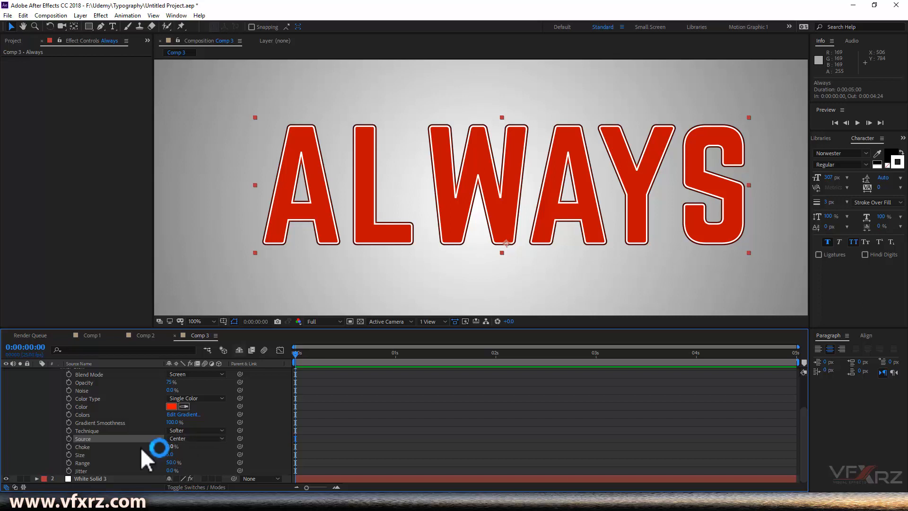
mouse_move(170, 447)
mouse_down()
mouse_move(229, 445)
mouse_move(179, 445)
mouse_up()
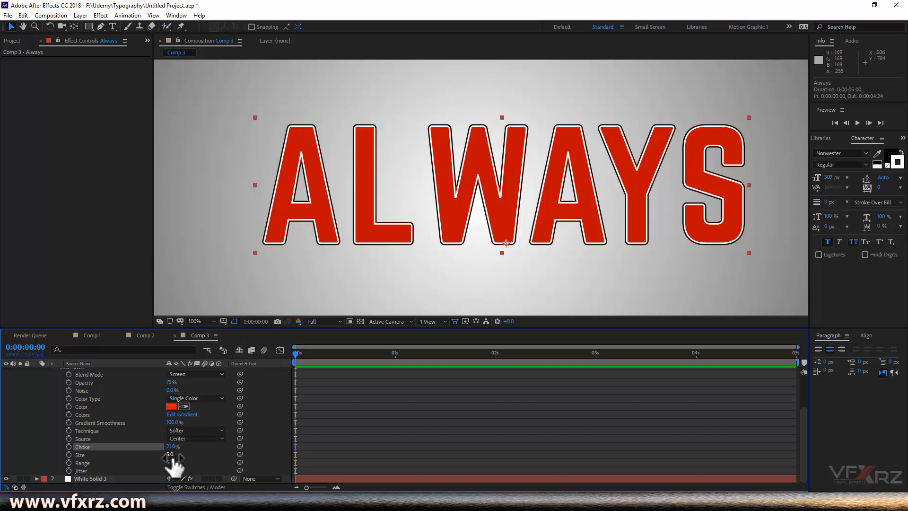
mouse_move(170, 454)
mouse_down()
mouse_move(198, 455)
mouse_move(174, 454)
mouse_up()
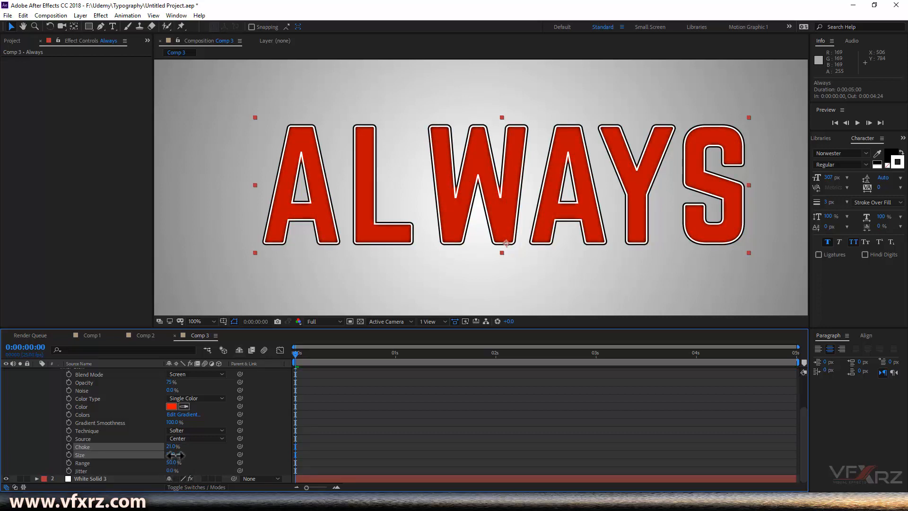
drag(176, 455, 179, 455)
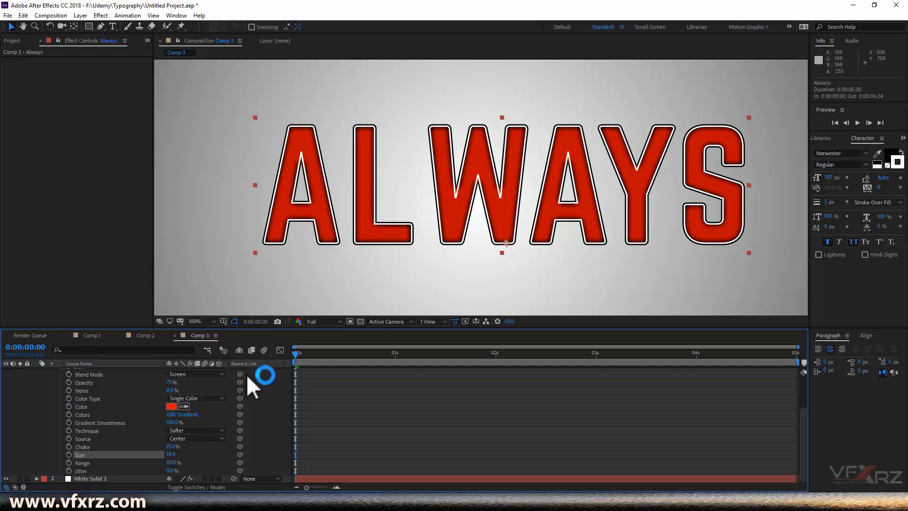
- Move the "ALWAYS" text up into the upper half of the frame, at about 930, 474
scroll(446, 227, down, 2)
drag(547, 182, 561, 162)
click(555, 159)
drag(536, 162, 508, 182)
scroll(525, 159, down, 2)
scroll(509, 183, up, 1)
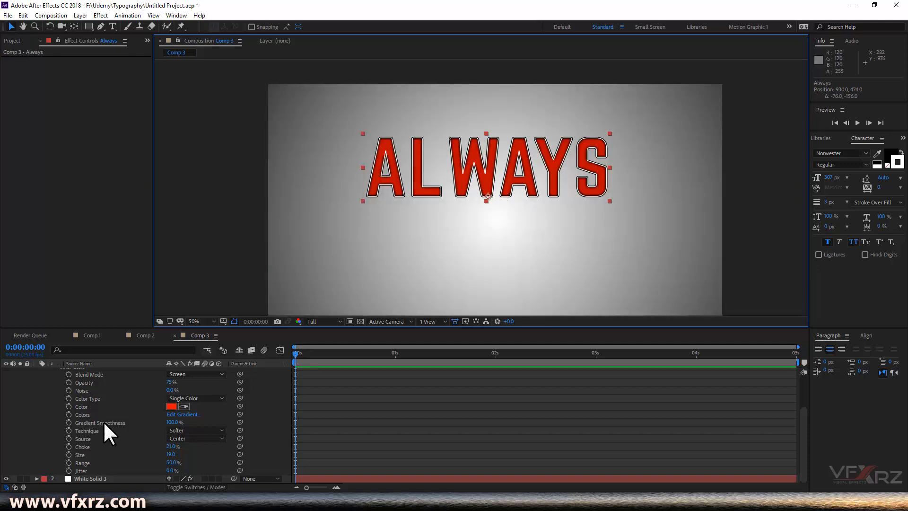
- Duplicate the "ALWAYS" layer and place the copy directly beneath the original word at about 916, 778
scroll(109, 421, up, 3)
click(36, 371)
click(82, 373)
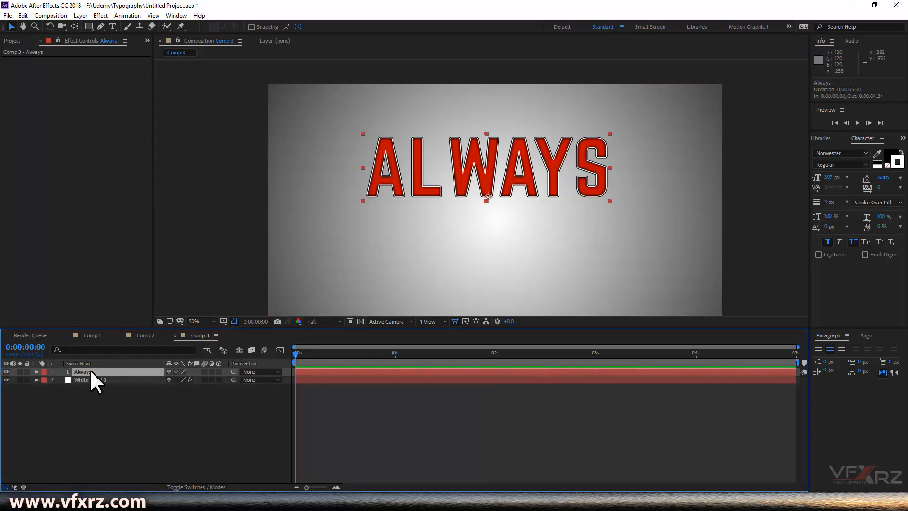
click(22, 17)
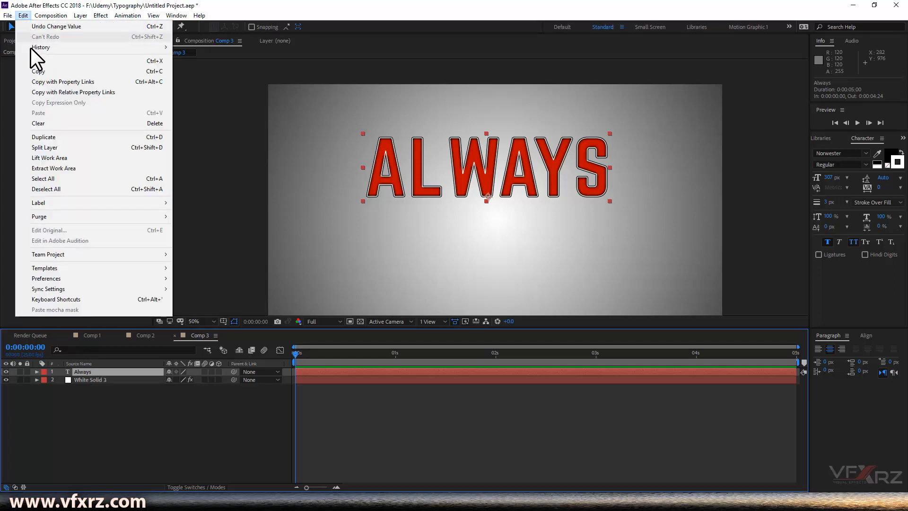
click(128, 135)
drag(495, 166, 483, 239)
key(Return)
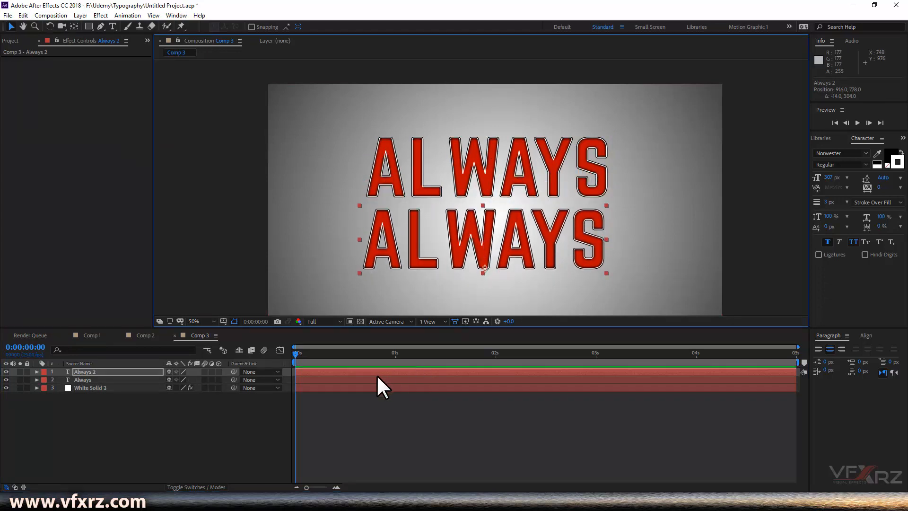
- Replace the text of the lower "ALWAYS" copy with "be"
click(114, 26)
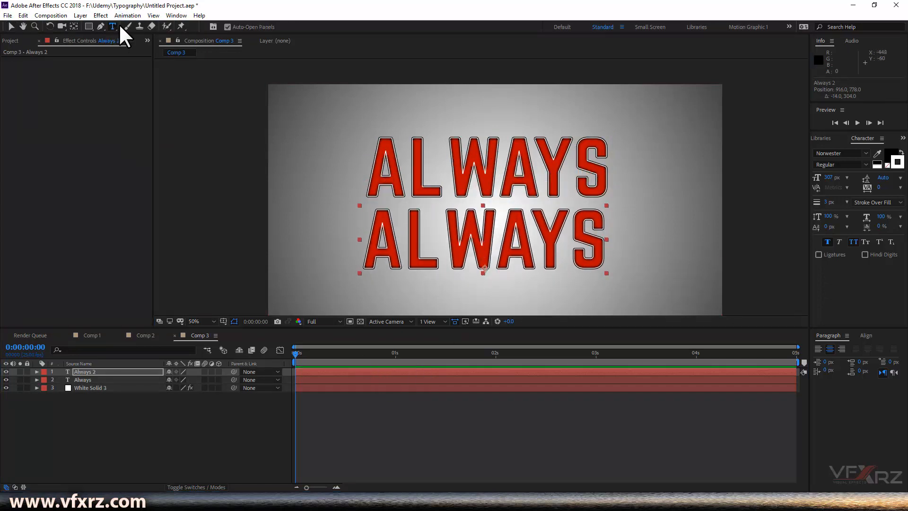
drag(365, 236, 596, 233)
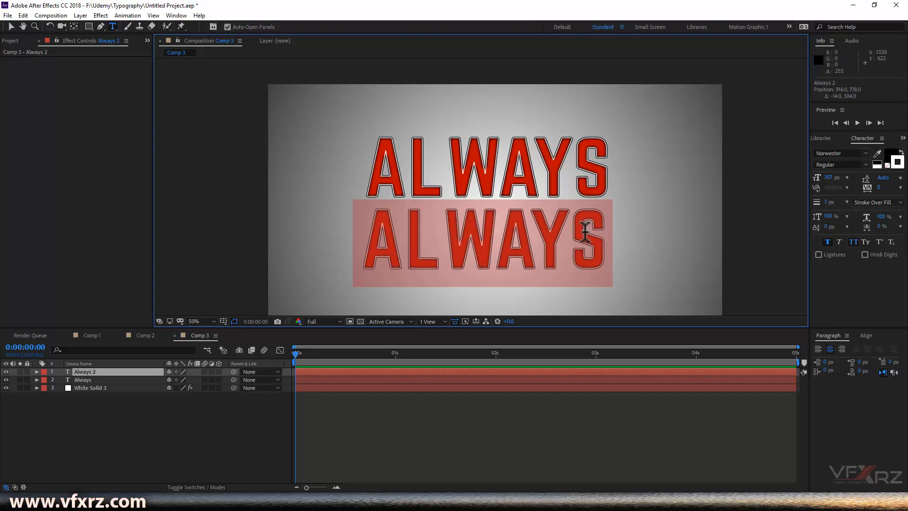
text(be)
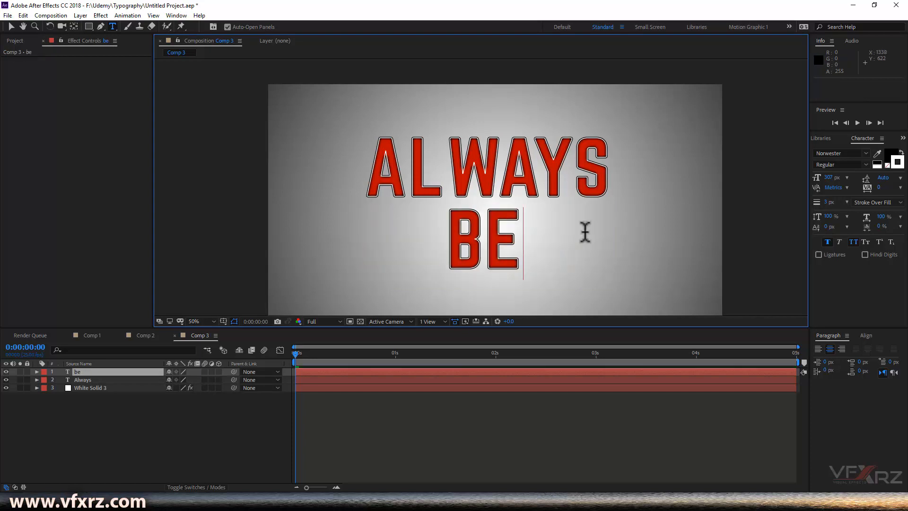
- Duplicate the "BE" layer and move the copy to the right of the original at about 1376, 840
click(482, 372)
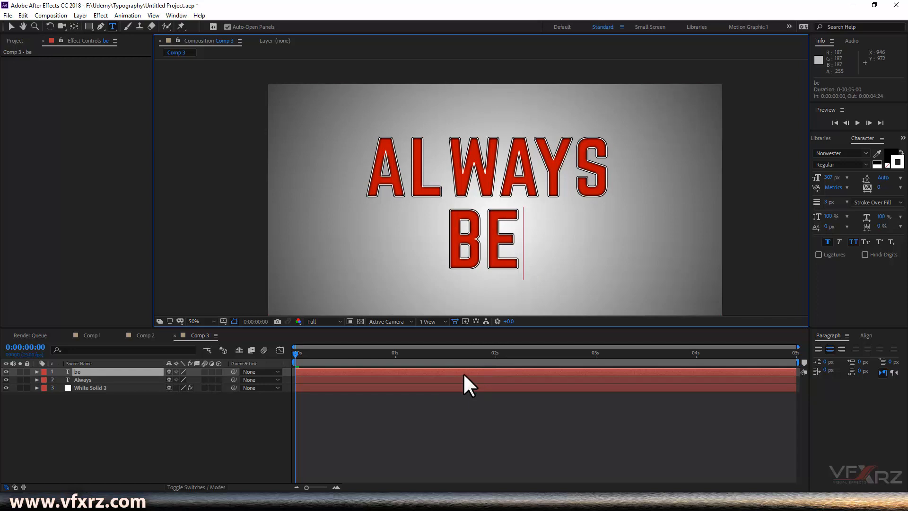
click(30, 13)
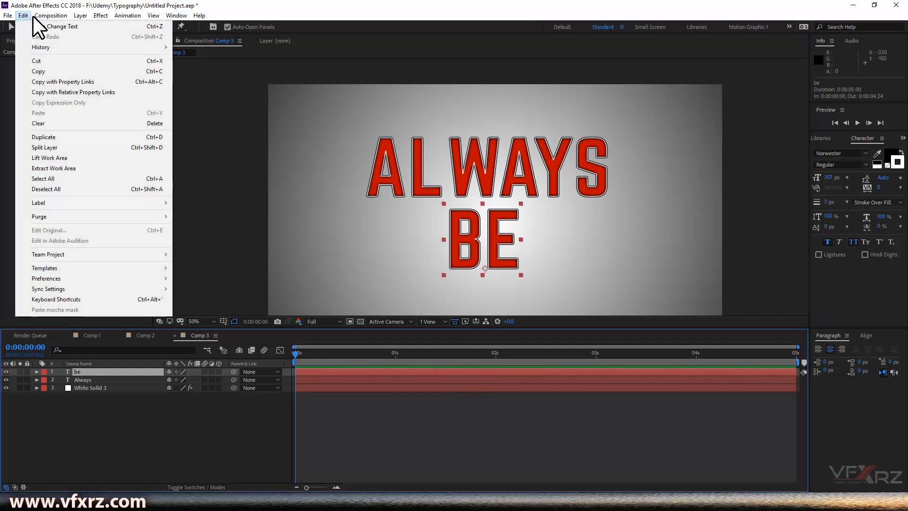
click(61, 137)
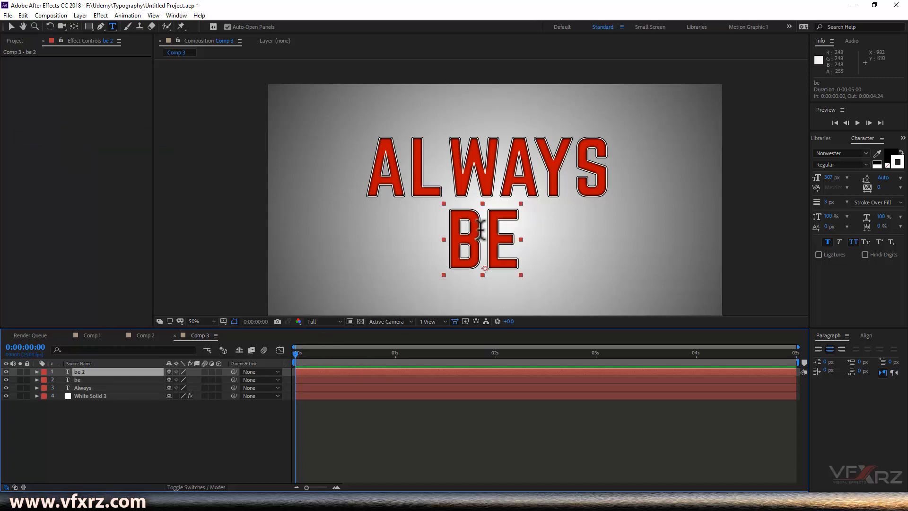
click(10, 27)
drag(486, 273, 594, 269)
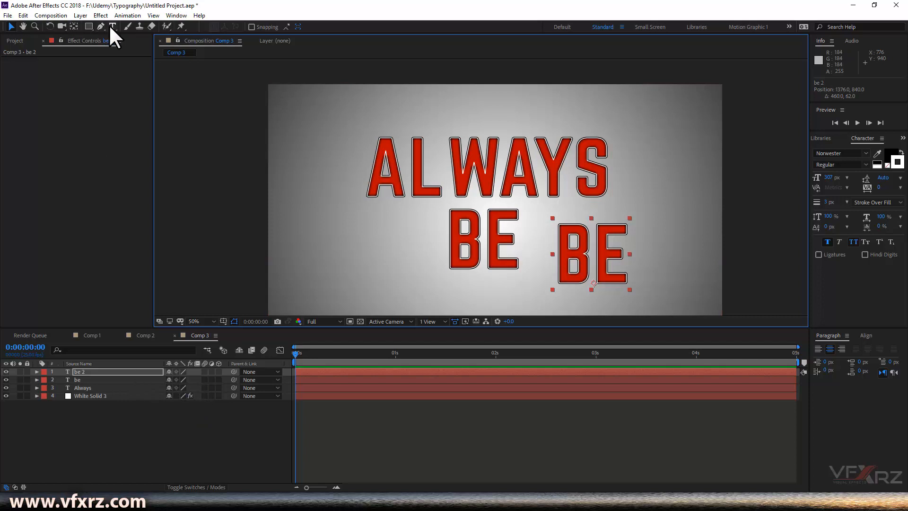
- Replace the text of the second "BE" copy with "Possitive"
double_click(86, 371)
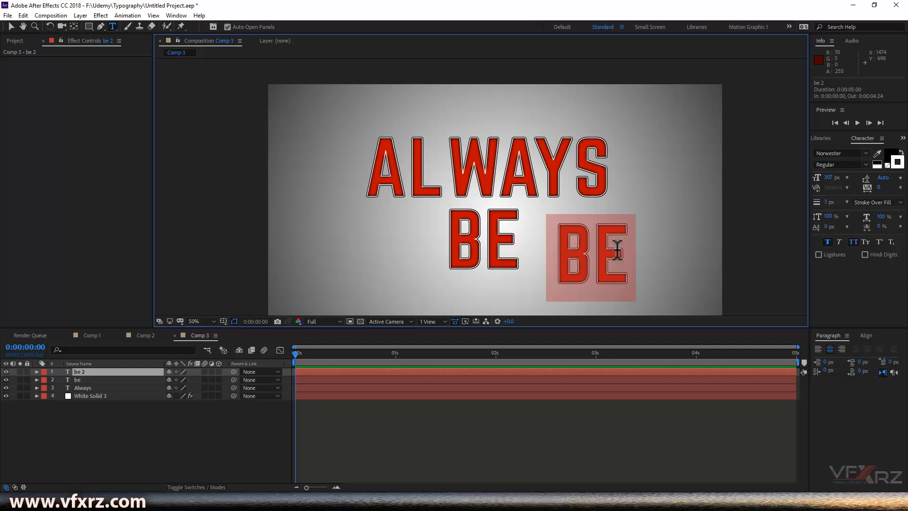
text(Possitive)
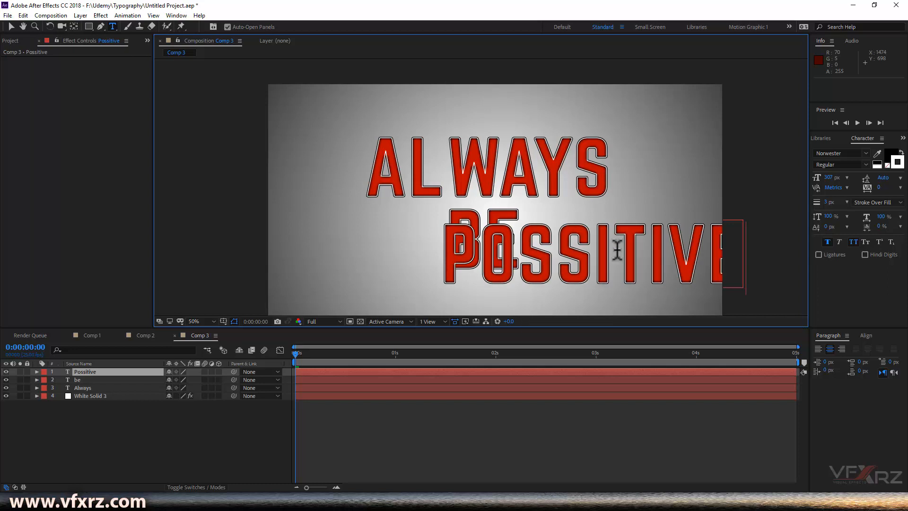
click(11, 27)
- Restack the words with "POSSITIVE" near the top of the frame, "BE" beneath it at about 562, 666, and "ALWAYS" at the bottom
drag(545, 252, 464, 272)
drag(493, 161, 489, 134)
drag(490, 217, 636, 162)
drag(542, 261, 443, 134)
drag(580, 128, 575, 252)
drag(663, 164, 416, 212)
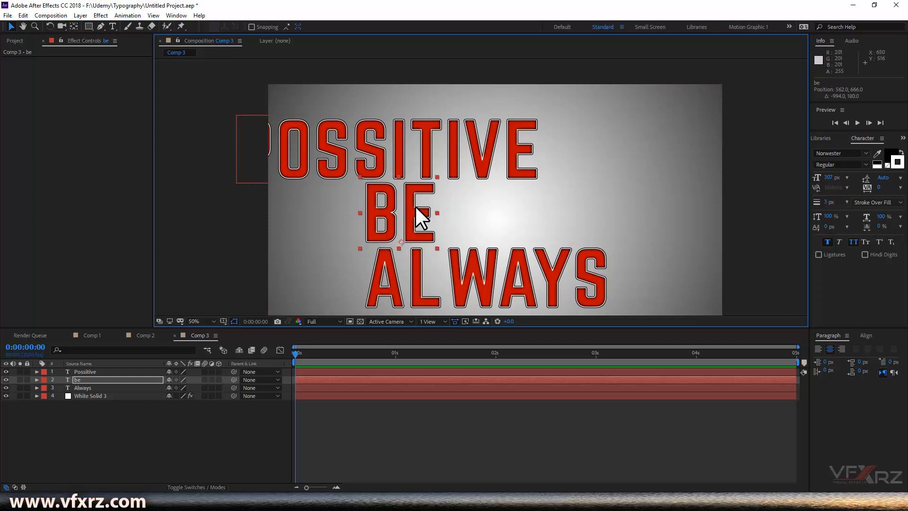
- Set the font size of "BE" to about 206 px and of "ALWAYS" to 460 px
drag(831, 177, 783, 181)
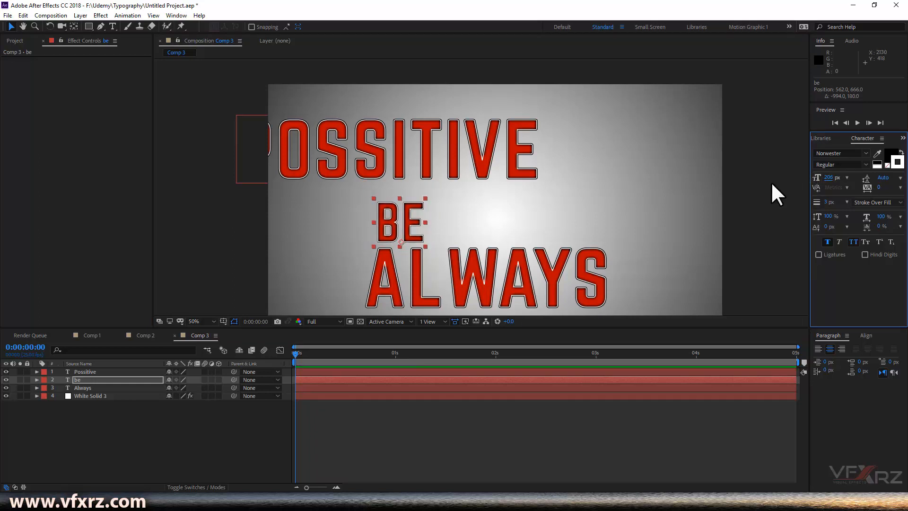
click(544, 283)
click(829, 178)
text(46)
key(Return)
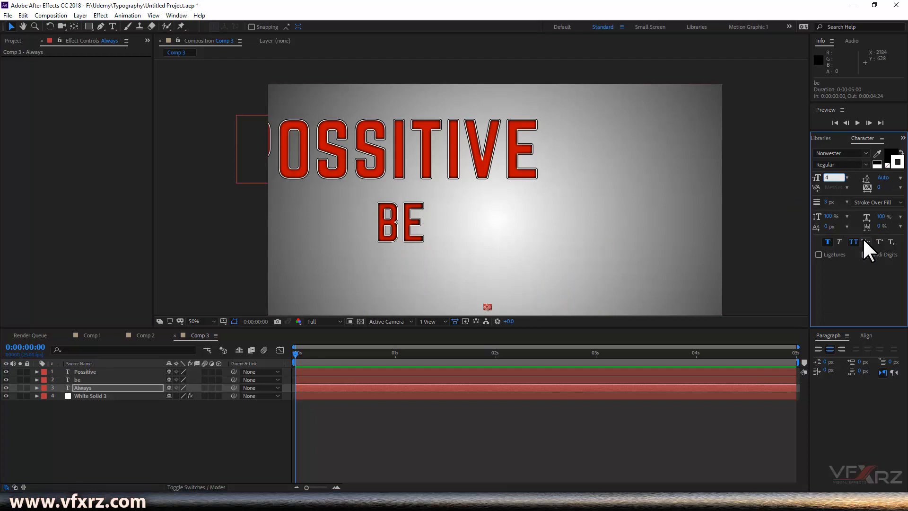
text(0)
click(863, 270)
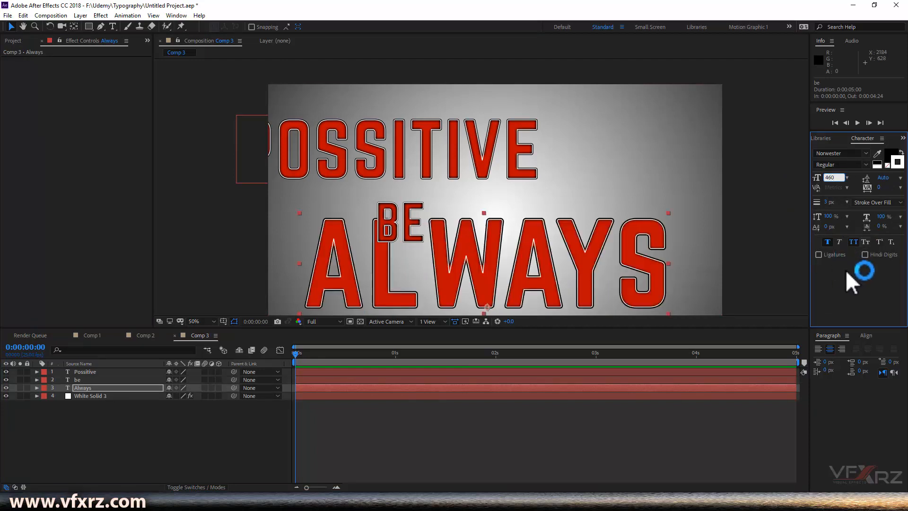
key(Return)
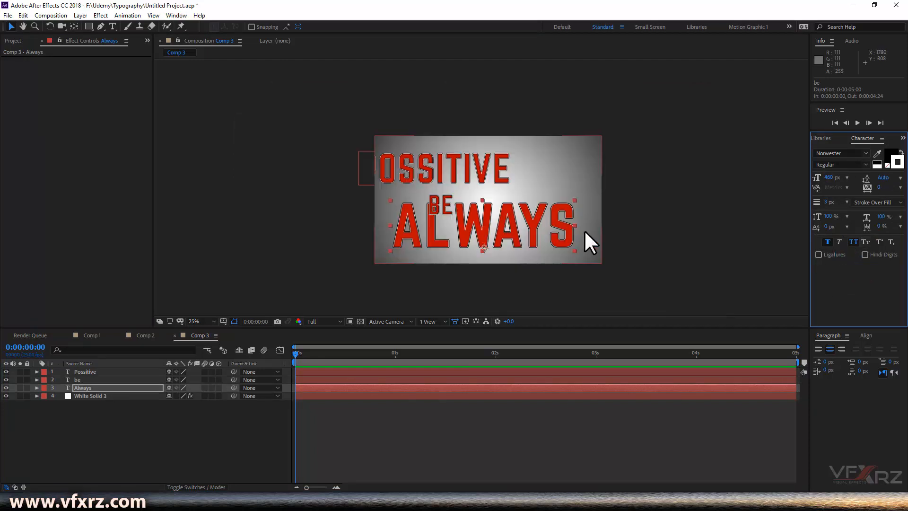
- Move the enlarged "ALWAYS" down to the bottom of the frame, at about 883, 1047
drag(591, 218, 598, 180)
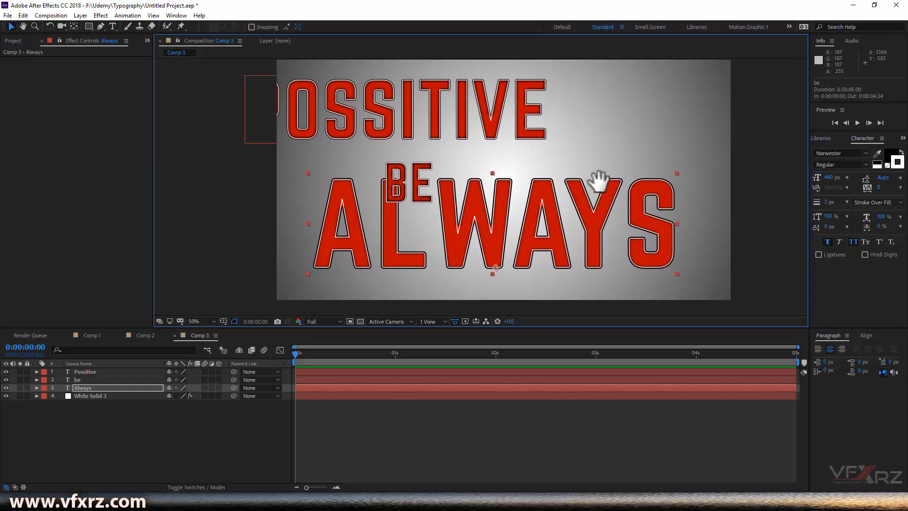
key(shift+slash)
drag(532, 236, 524, 262)
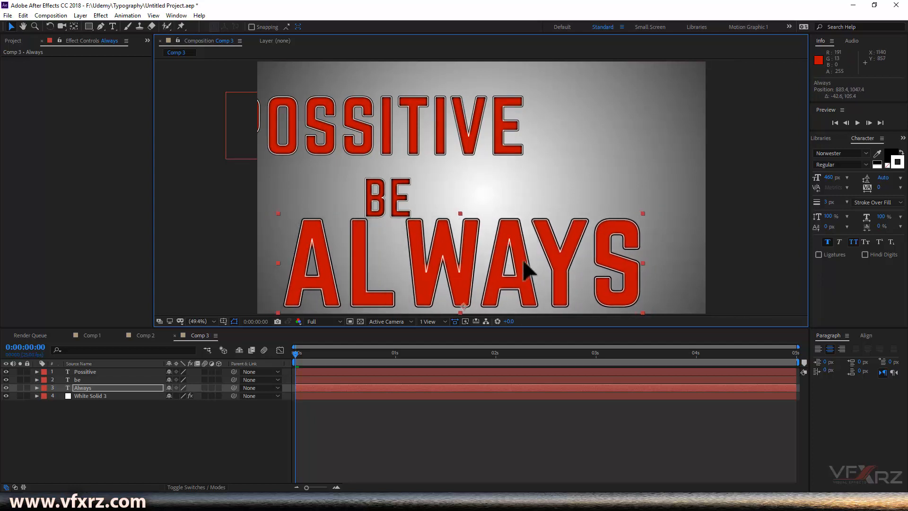
- Move "BE" left above the start of "ALWAYS", at about 319, 640, and set its font size to 260 px
click(396, 206)
drag(349, 202, 340, 200)
click(825, 176)
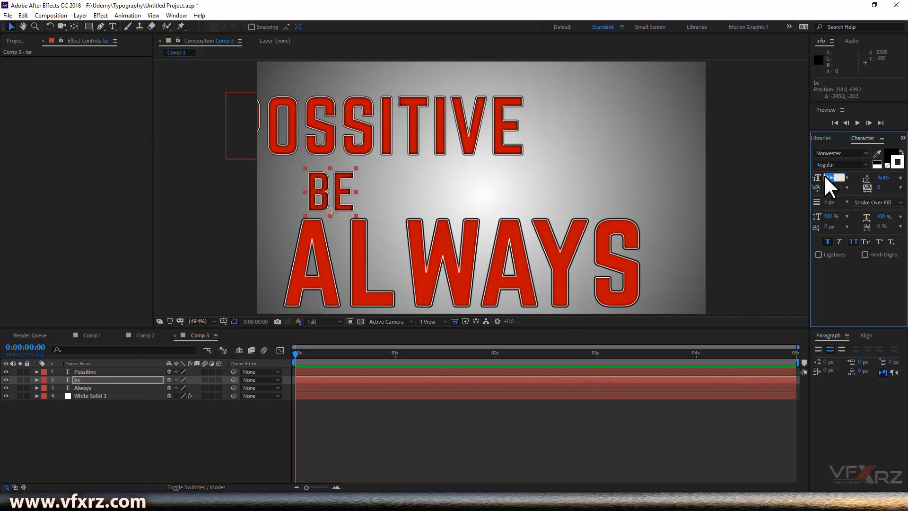
key(BackSpace)
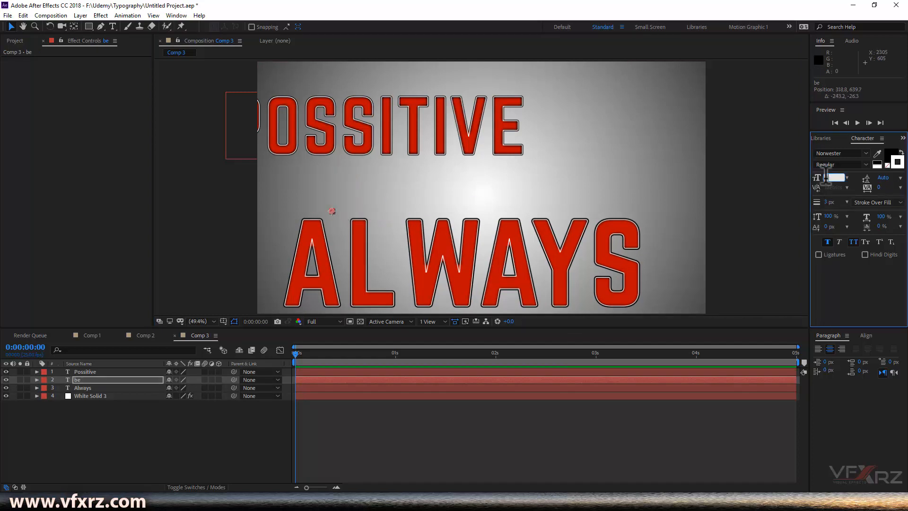
text(260)
key(Return)
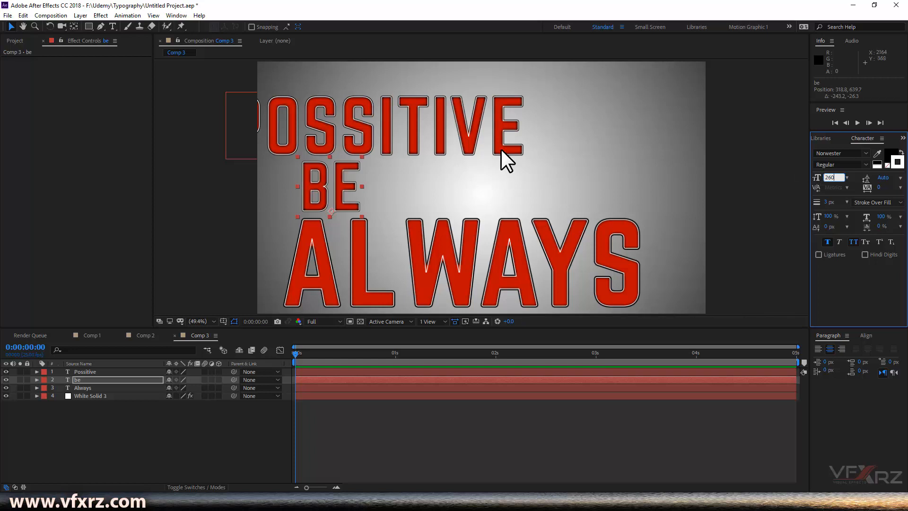
- Set the font size of "POSSITIVE" to 410 px and place it fully inside the frame at about 998, 398
drag(391, 122, 434, 115)
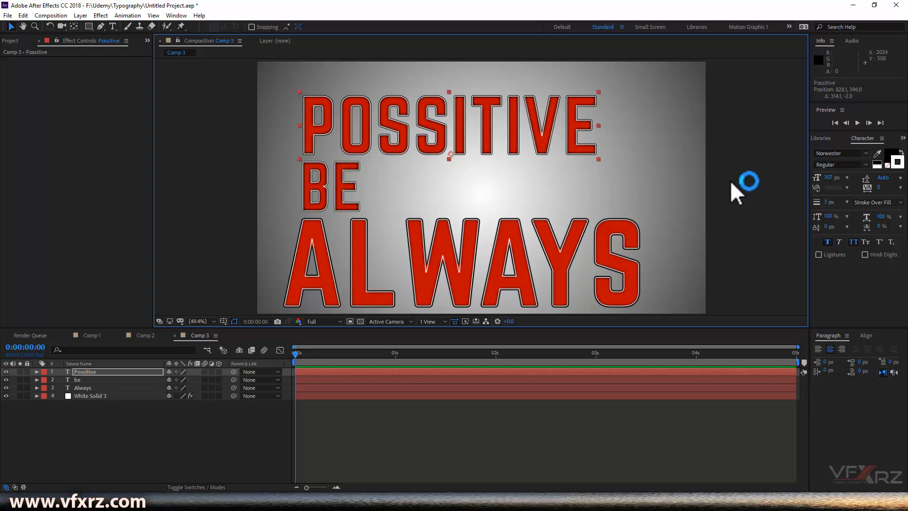
click(828, 178)
text(410)
key(Return)
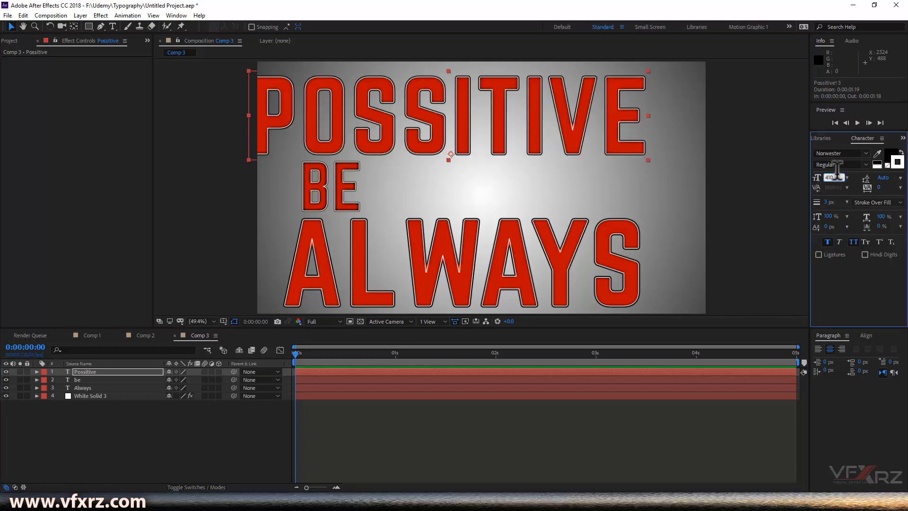
click(492, 135)
mouse_move(488, 127)
mouse_down()
mouse_move(511, 126)
mouse_move(492, 121)
mouse_up()
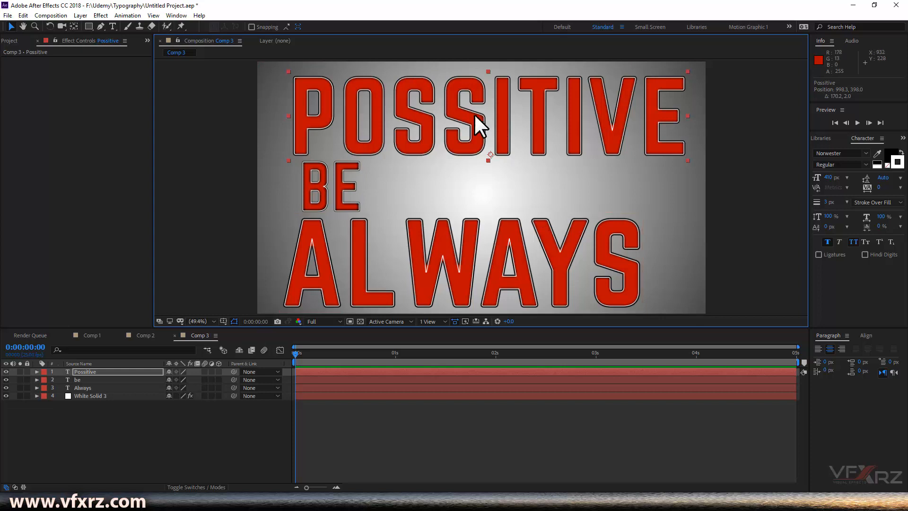
- Turn off All Caps and Faux Bold for the three text layers together
shift+click(123, 385)
click(855, 243)
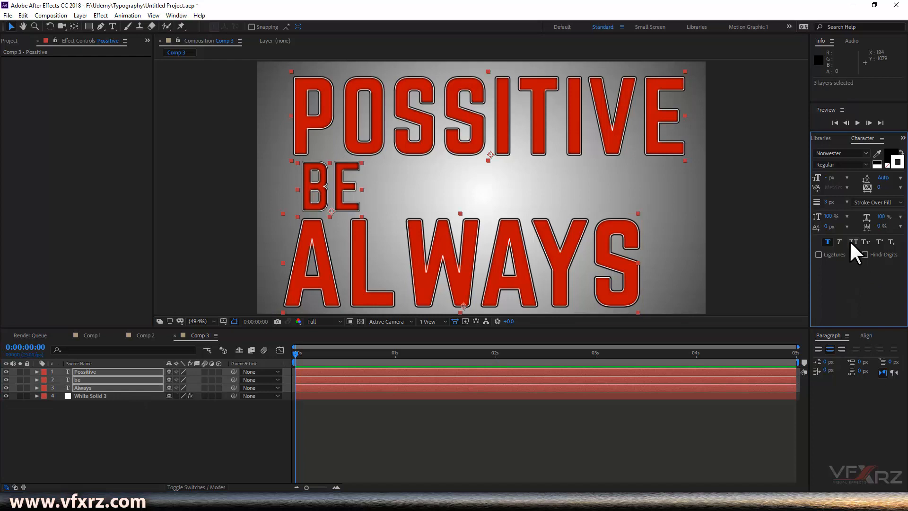
click(826, 240)
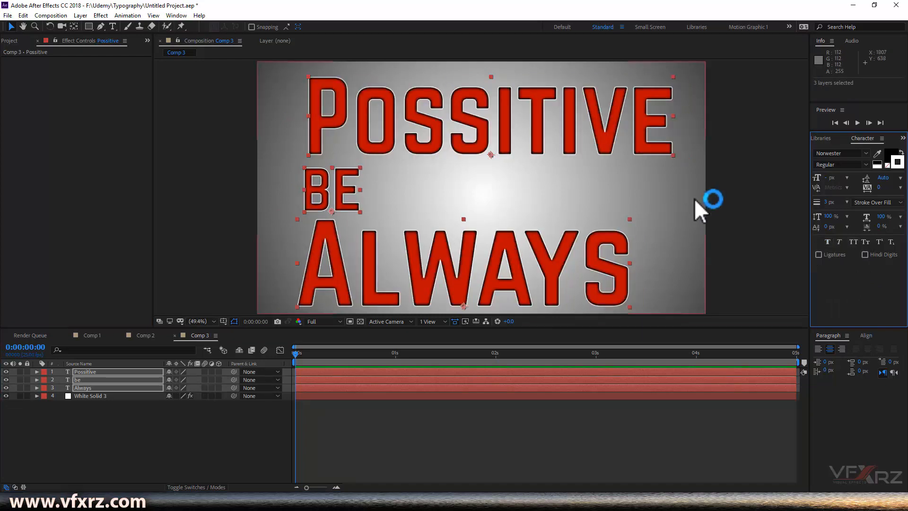
- Shift the three words slightly left to align their left edges, with "ALWAYS" at about 811, 1047
click(497, 277)
drag(497, 277, 480, 277)
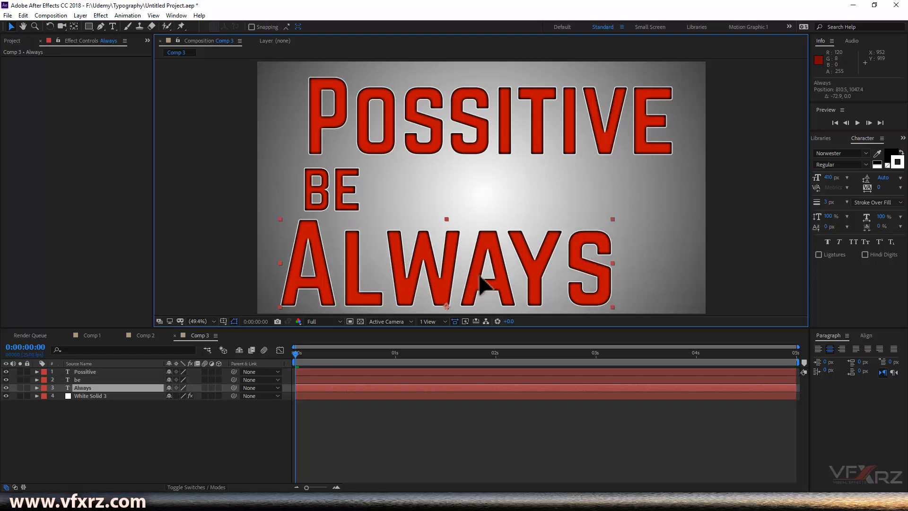
drag(332, 201, 321, 198)
drag(430, 131, 414, 135)
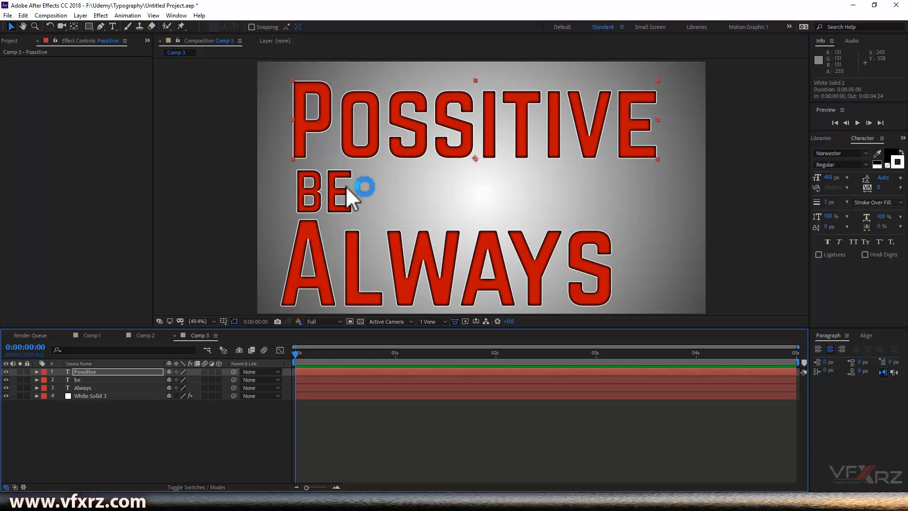
key(comma)
key(comma)
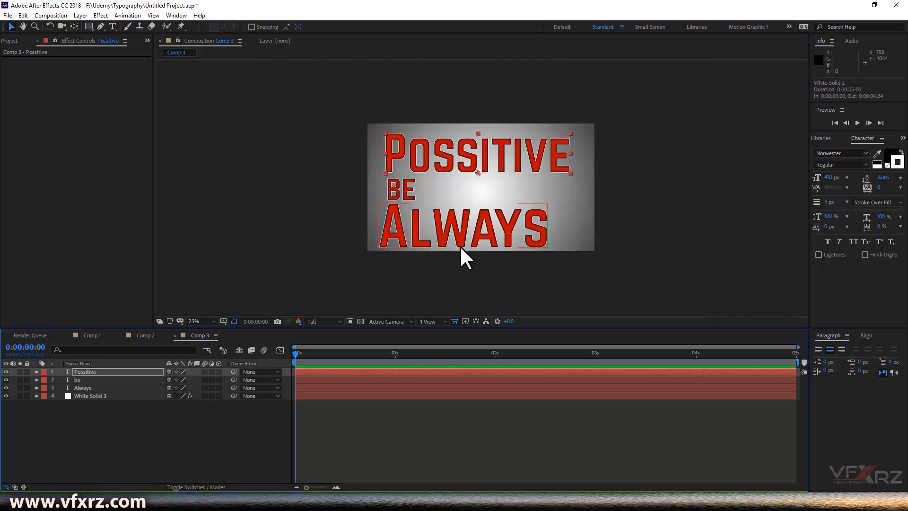
- Enable Position keyframing on the Always layer at 0:00:00:00 and move the word above the frame, to about 895, -57
click(466, 222)
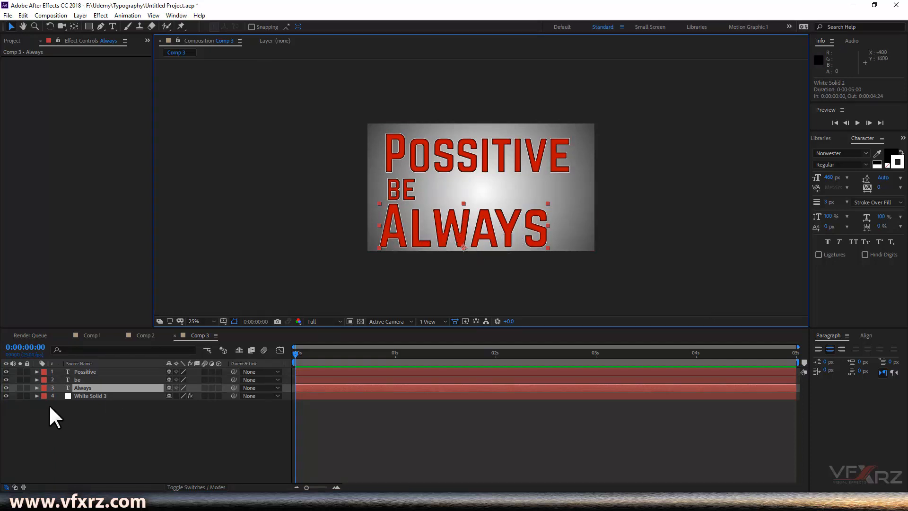
click(36, 379)
click(37, 379)
click(81, 387)
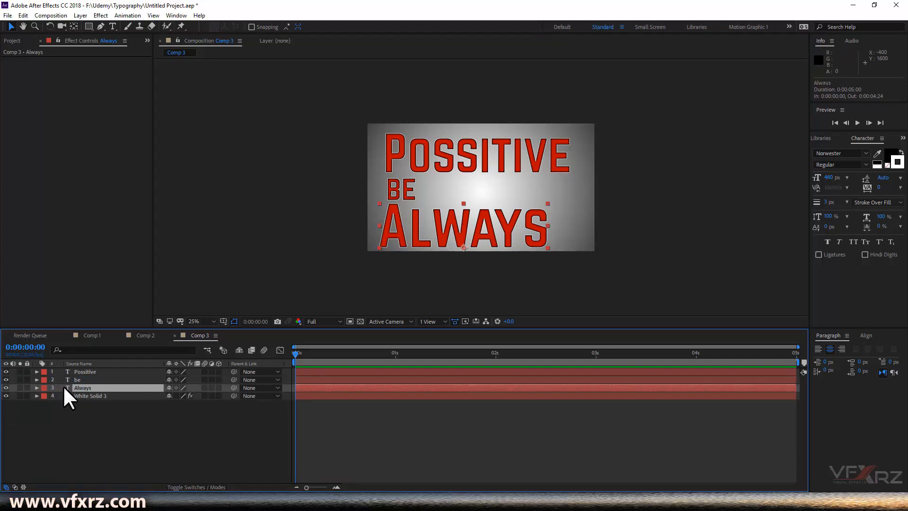
click(37, 388)
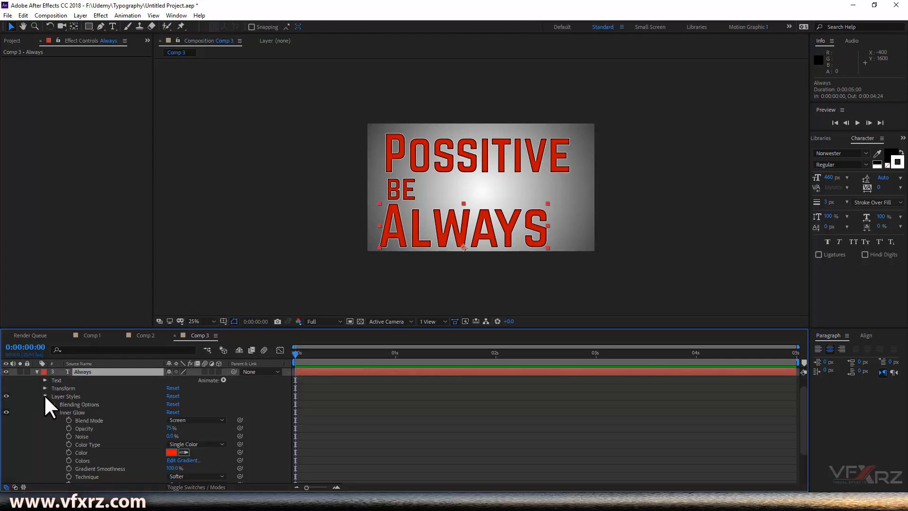
click(45, 396)
click(45, 404)
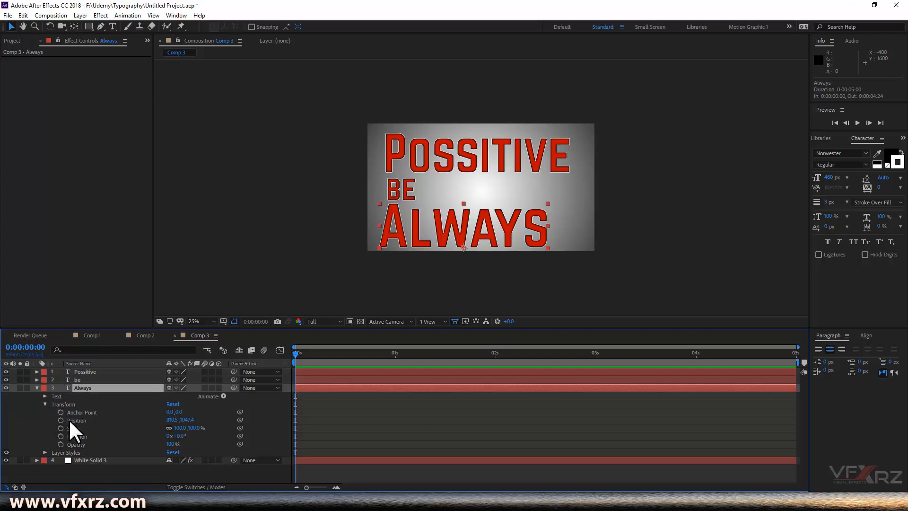
click(70, 419)
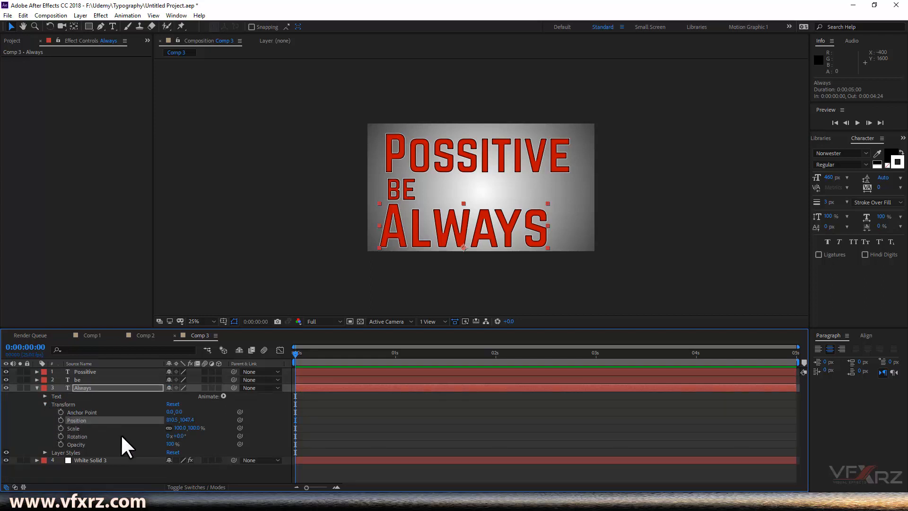
click(60, 419)
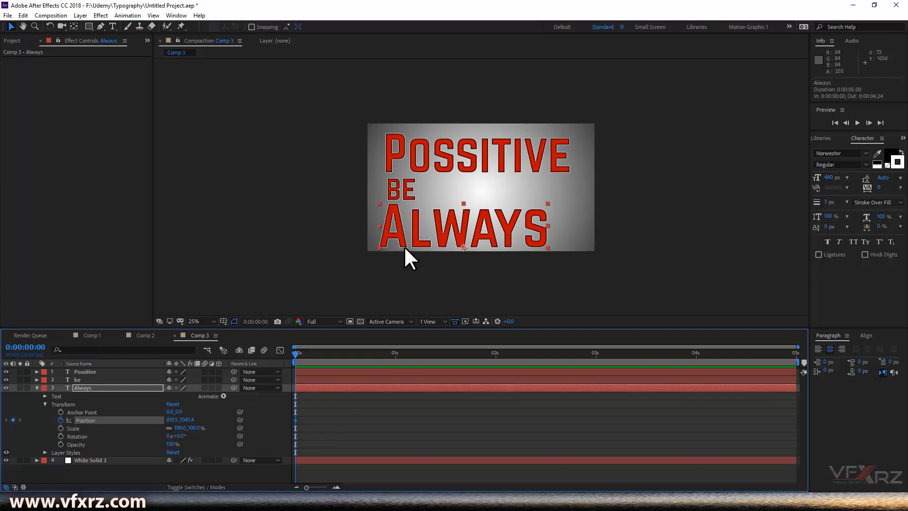
drag(462, 235, 473, 112)
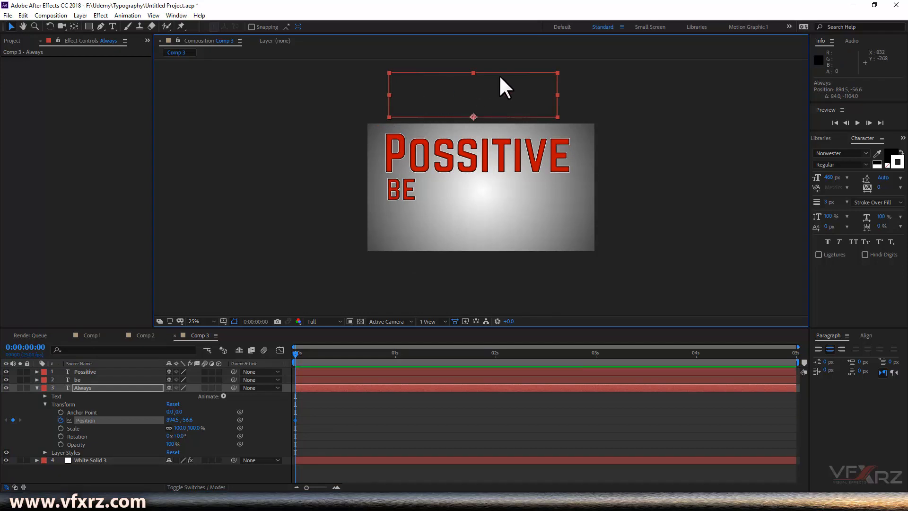
- At 0:00:00:07, add a Position keyframe that brings "ALWAYS" down to the bottom of the frame, at about 879, 1047
drag(306, 353, 325, 358)
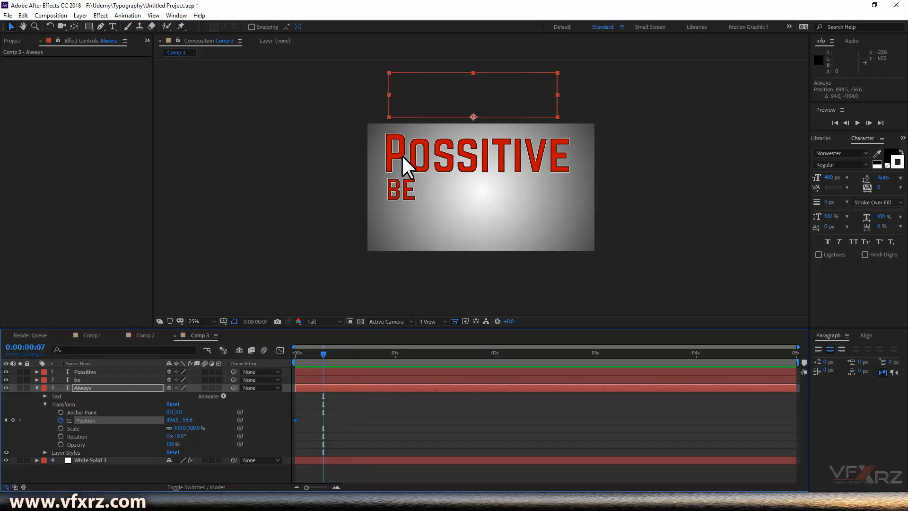
drag(481, 92, 479, 224)
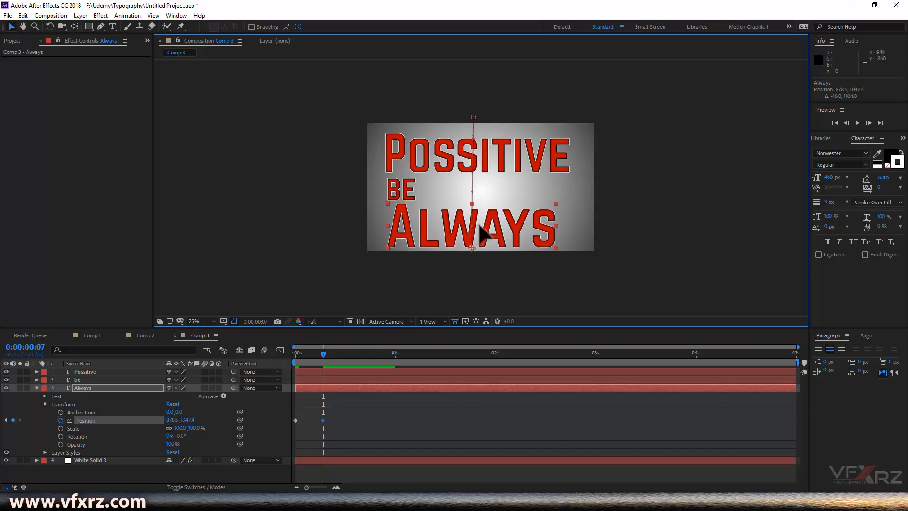
mouse_move(321, 356)
mouse_down()
mouse_move(284, 361)
mouse_move(321, 365)
mouse_up()
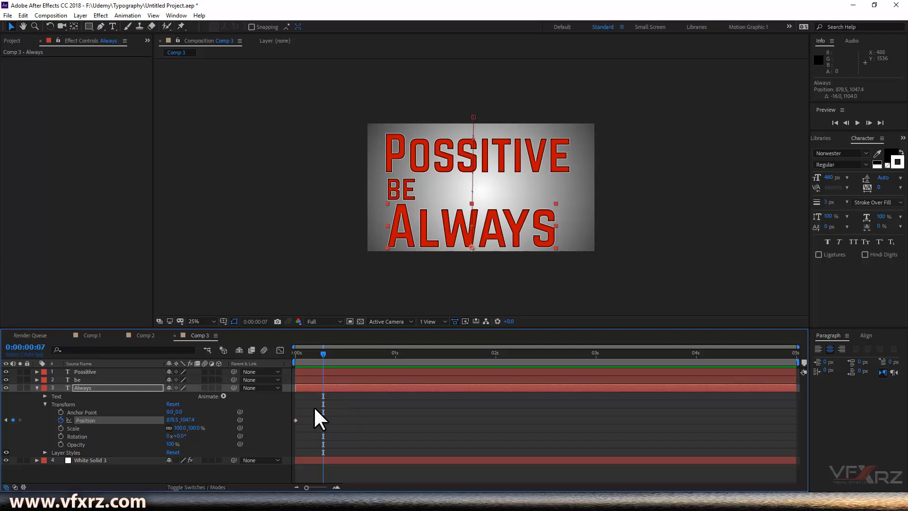
- Enable Rotation keyframing on the Always layer at 0:00:00:06 and set the rotation to 7°
drag(321, 355, 316, 358)
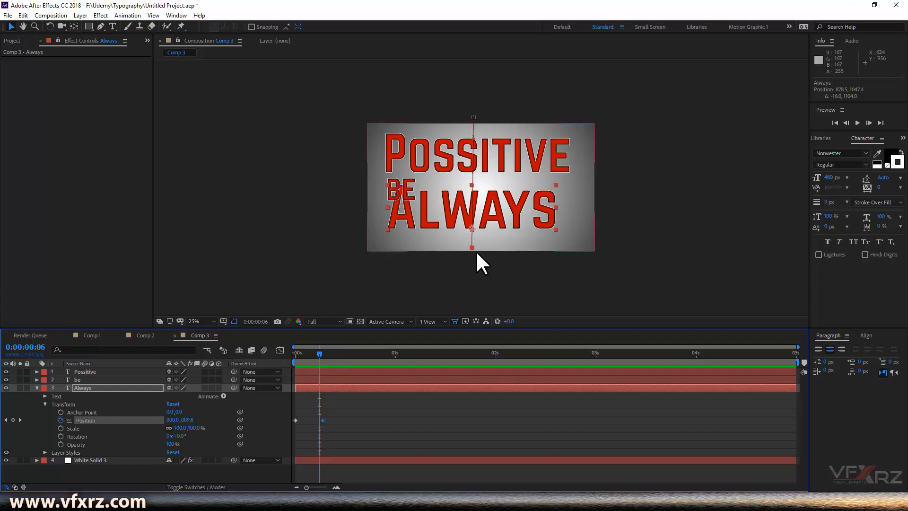
click(76, 436)
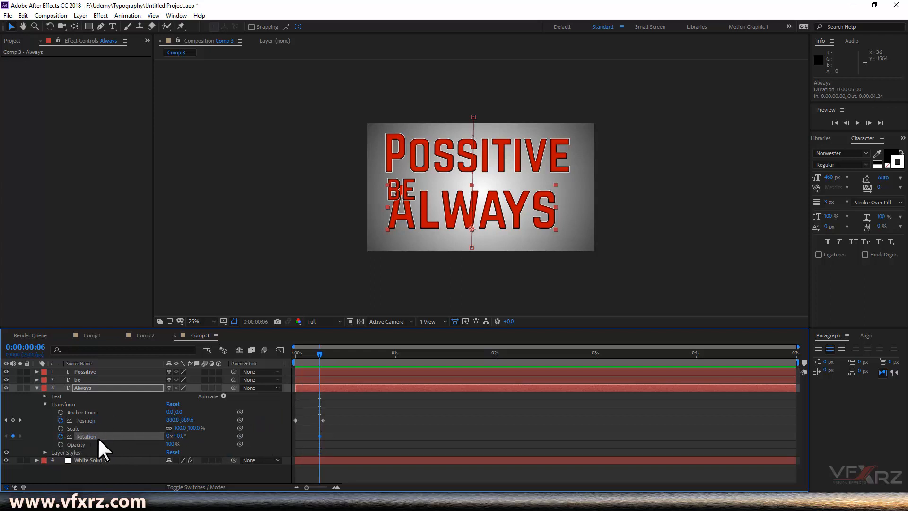
mouse_move(320, 353)
mouse_down()
mouse_move(327, 353)
mouse_move(319, 354)
mouse_up()
drag(183, 435, 186, 436)
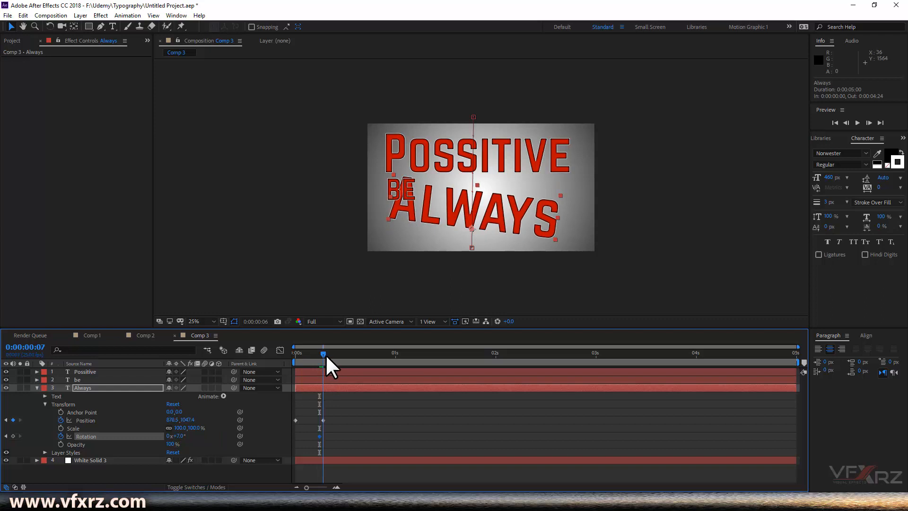
- Add a Rotation keyframe of -6° to the Always layer at 0:00:00:08, and move the playhead to 0:00:00:11
drag(325, 354, 329, 353)
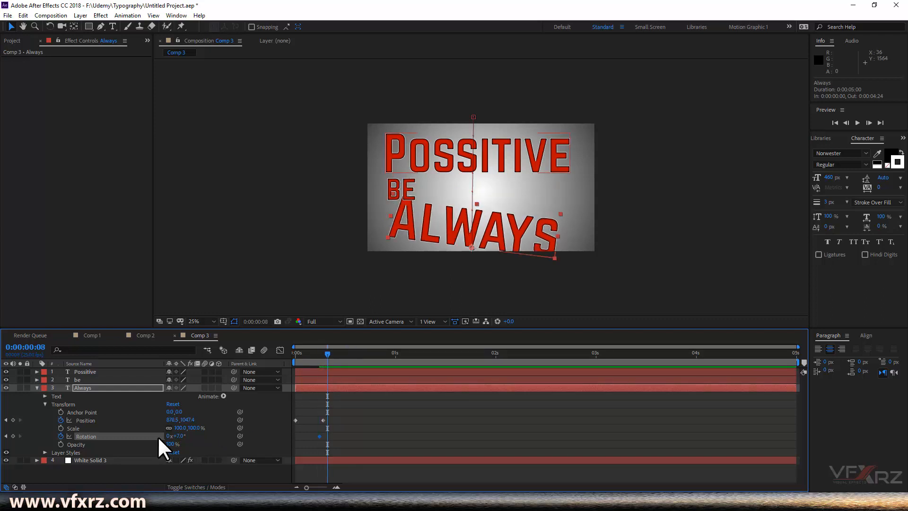
drag(180, 436, 175, 436)
click(340, 353)
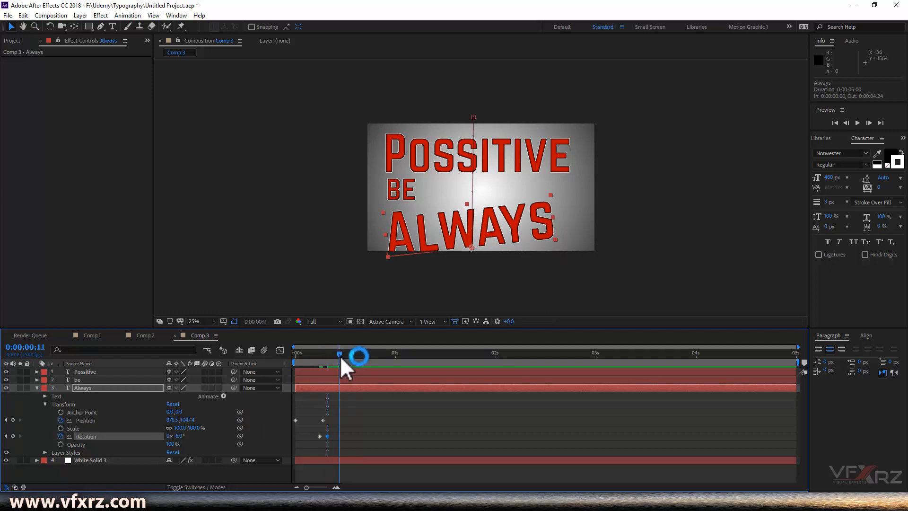
- Add a Rotation keyframe to the Always layer at 0:00:00:11 and another of 0° at 0:00:00:13
drag(178, 435, 183, 436)
click(344, 355)
click(345, 353)
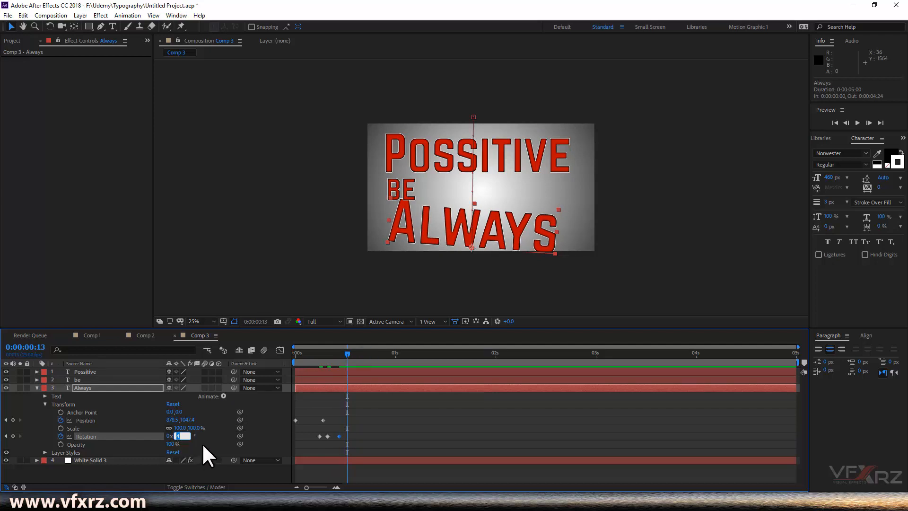
key(Return)
- Play the animation from the start to check how "Always" drops in and wobbles
drag(343, 353, 296, 357)
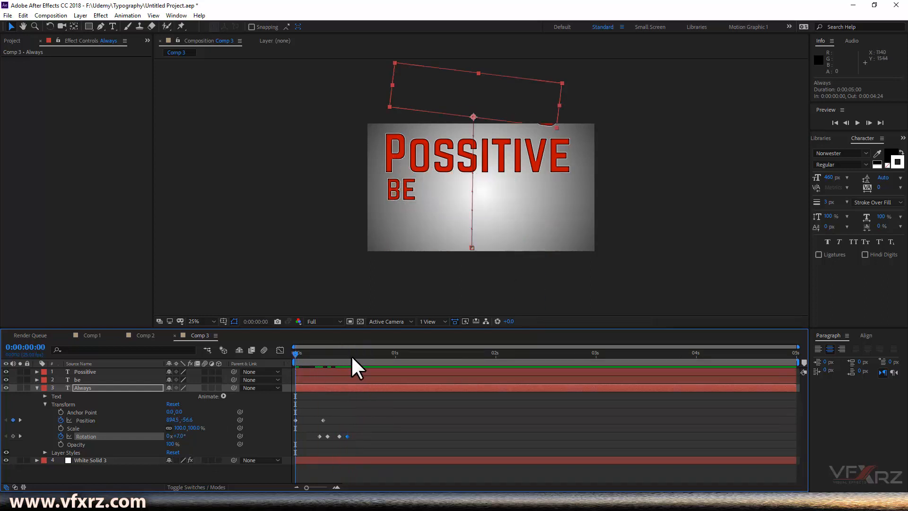
key(space)
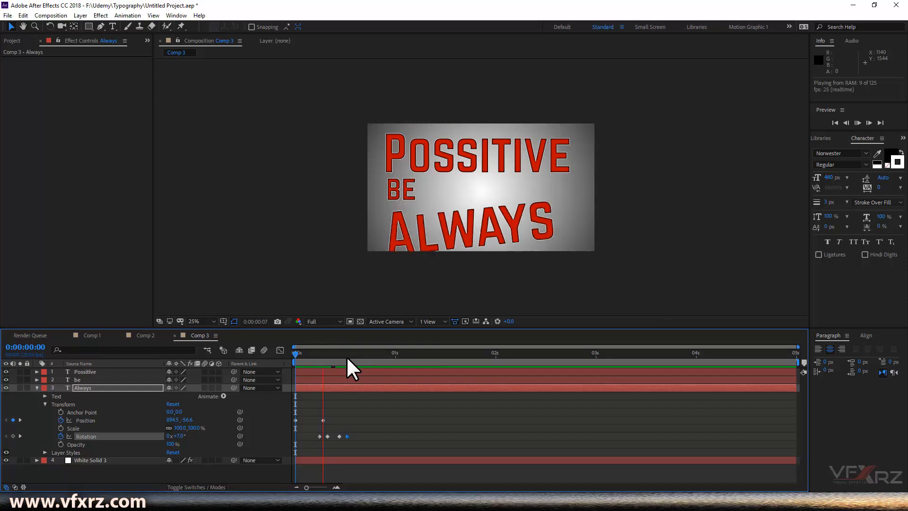
key(space)
key(space)
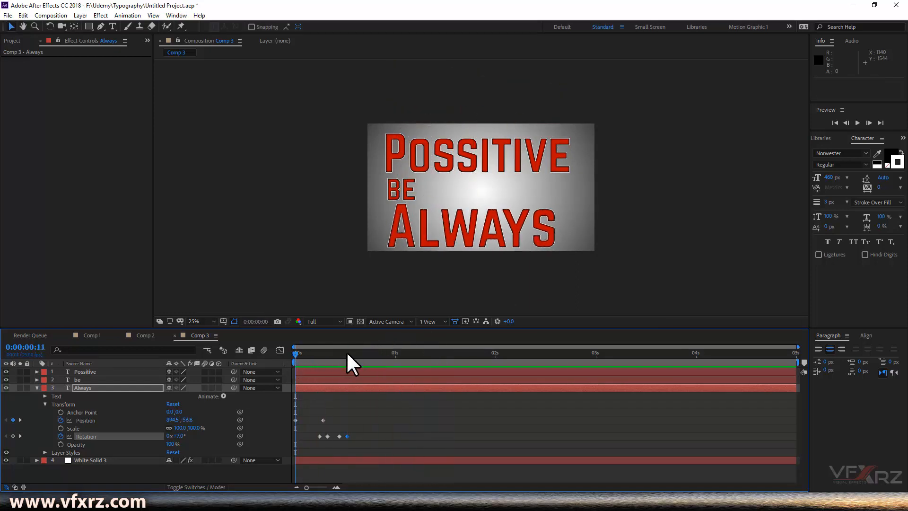
drag(378, 365, 321, 359)
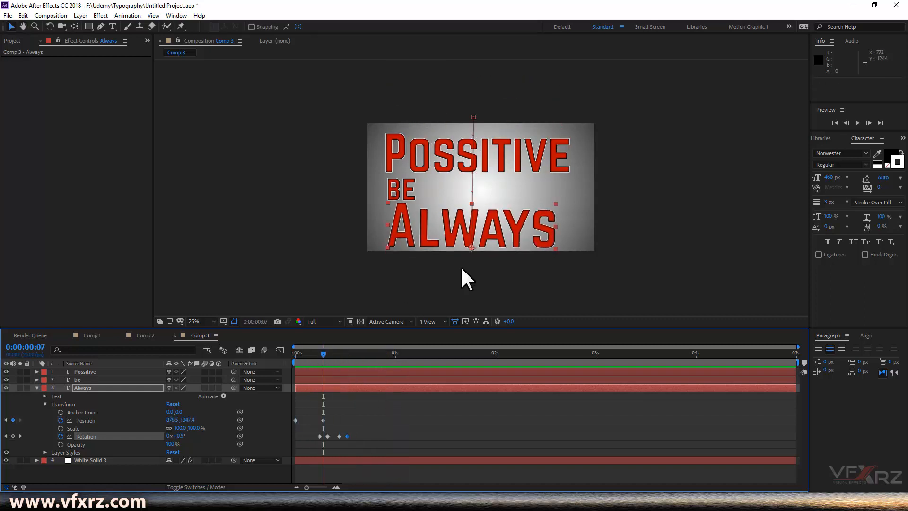
- With the playhead at 0:00:00:14, move the word "be" out past the frame's right edge, to about 2151, 619
key(shift+/)
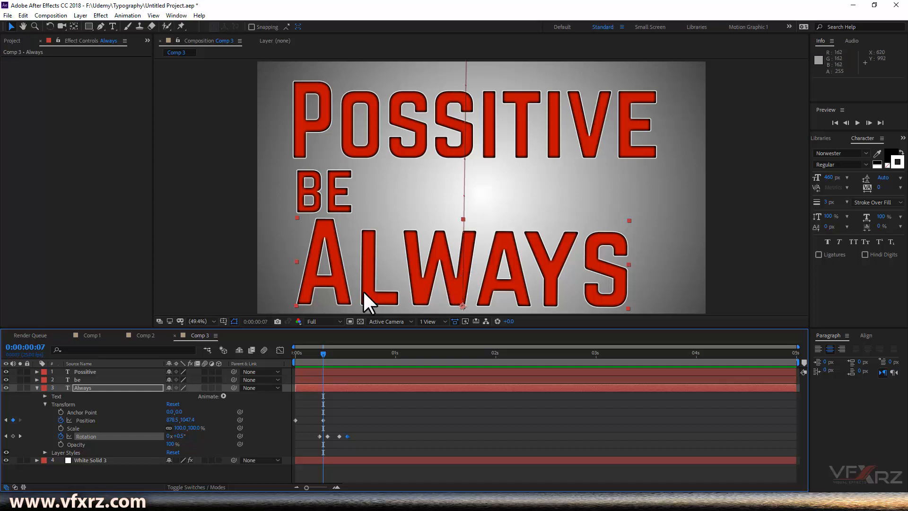
click(358, 354)
drag(355, 354, 351, 356)
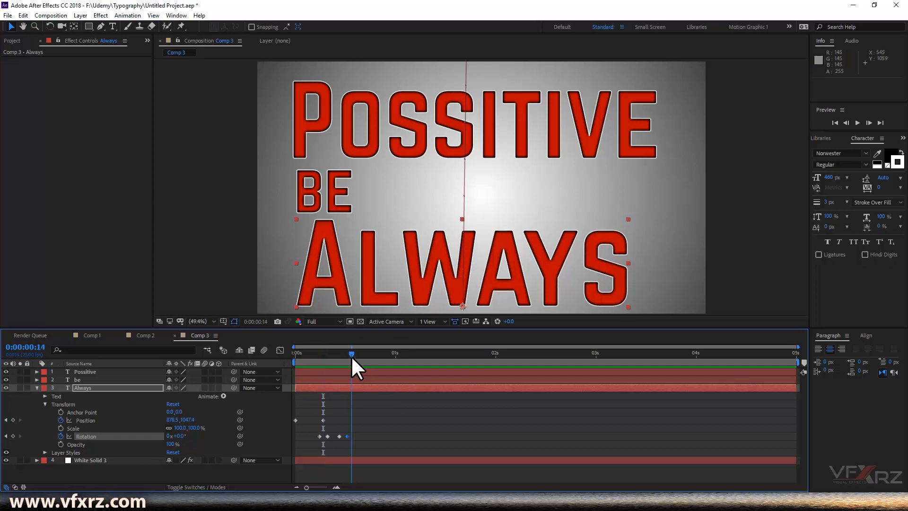
click(332, 197)
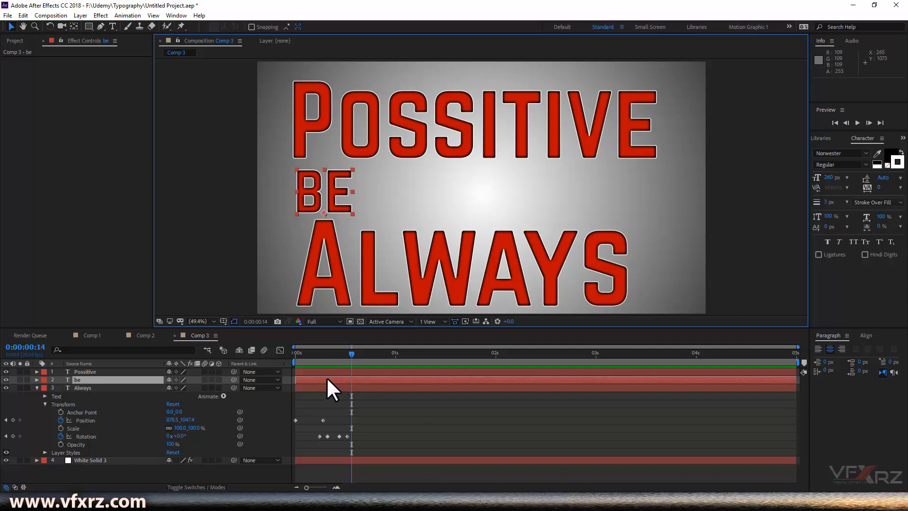
click(351, 203)
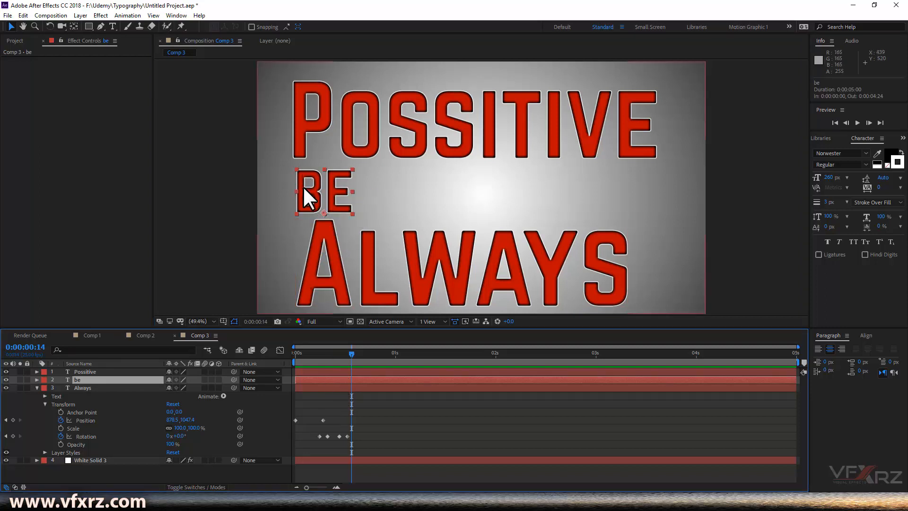
drag(329, 196, 790, 181)
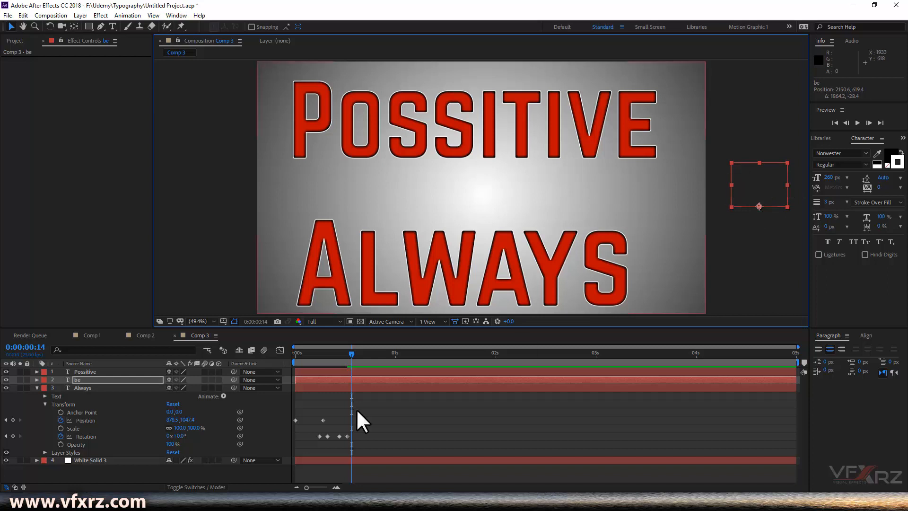
- Enable Position and Rotation keyframing on the be layer at 0:00:00:14
click(37, 387)
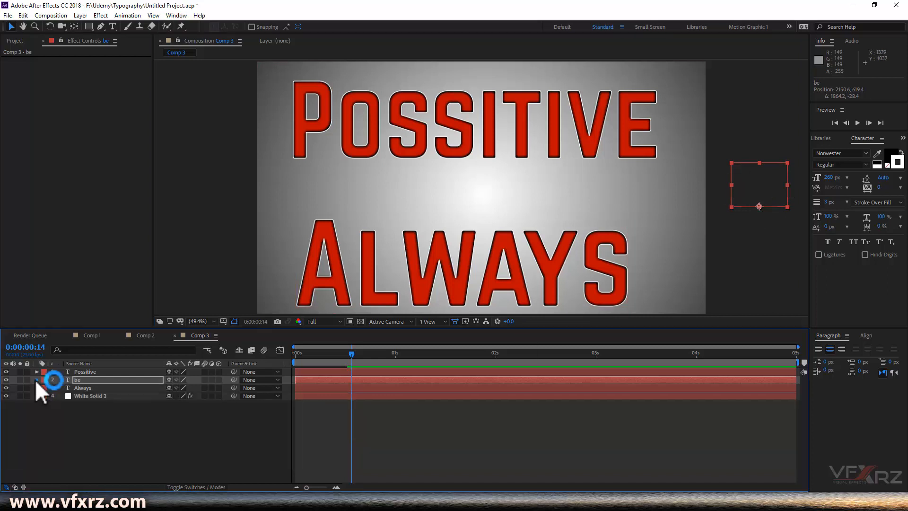
click(37, 379)
click(44, 397)
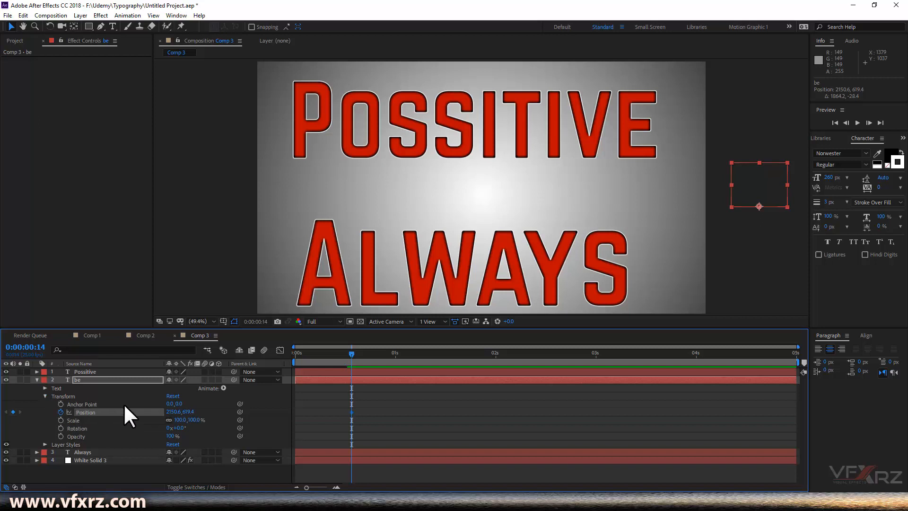
click(70, 430)
click(60, 428)
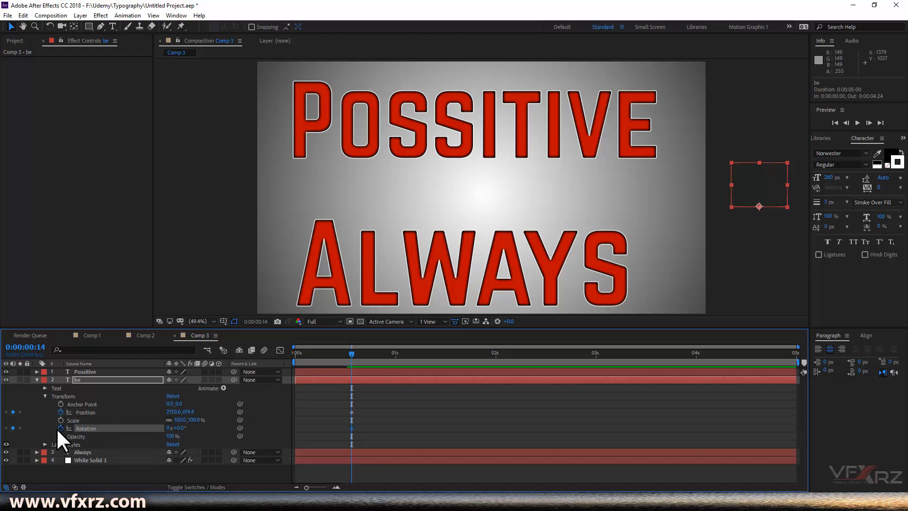
- Examine how the word "be" spins in and how motion blur is used in Comp 1, and return to Comp 3
click(92, 335)
click(367, 354)
drag(367, 354, 388, 356)
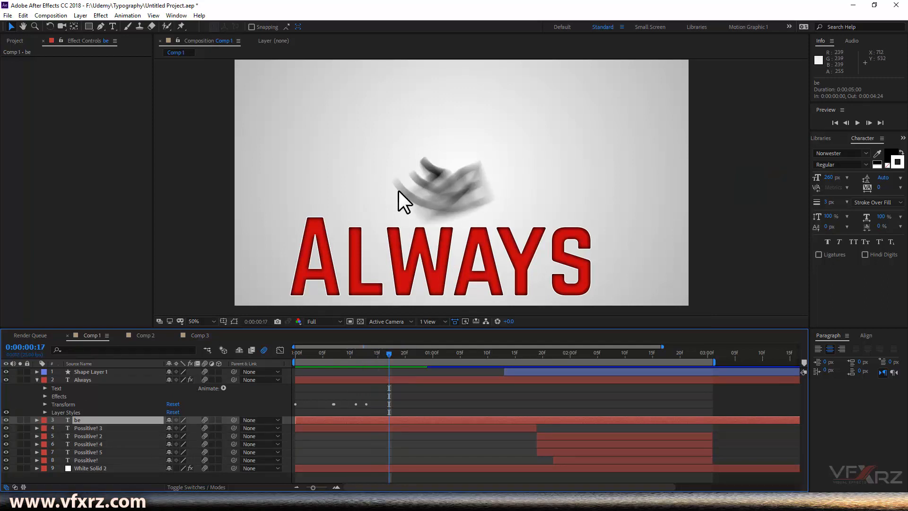
drag(397, 351, 368, 354)
click(264, 350)
drag(373, 352, 449, 365)
click(264, 350)
click(200, 335)
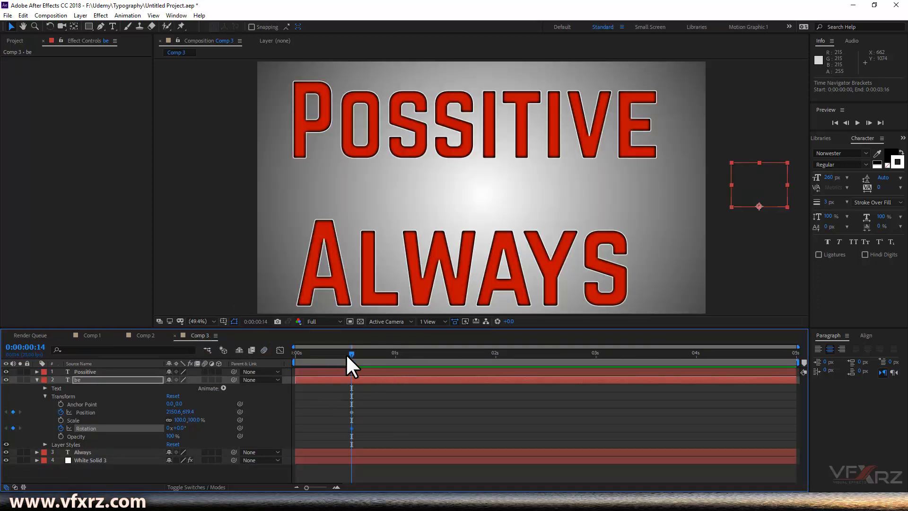
- Move the be layer's anchor point to the centre of the word, at 0, -91.2
mouse_move(347, 352)
mouse_down()
mouse_move(302, 360)
mouse_move(352, 365)
mouse_up()
click(74, 26)
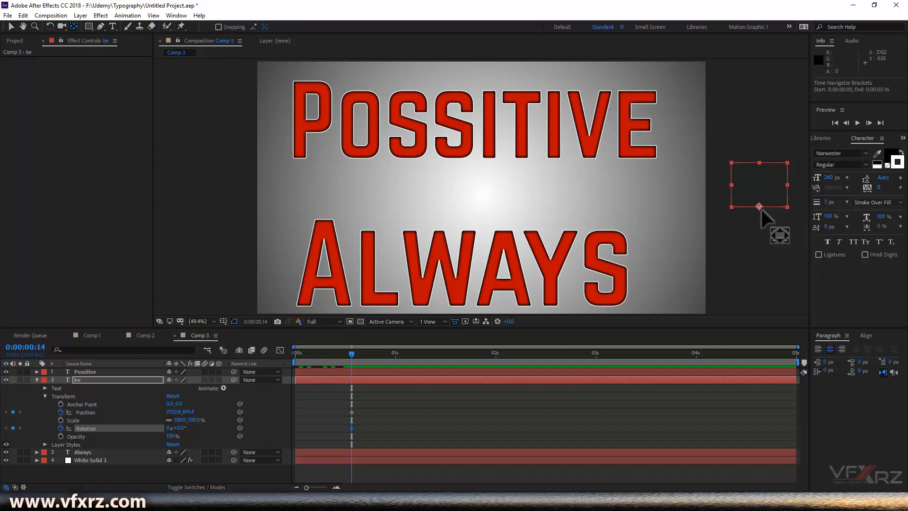
drag(759, 207, 758, 187)
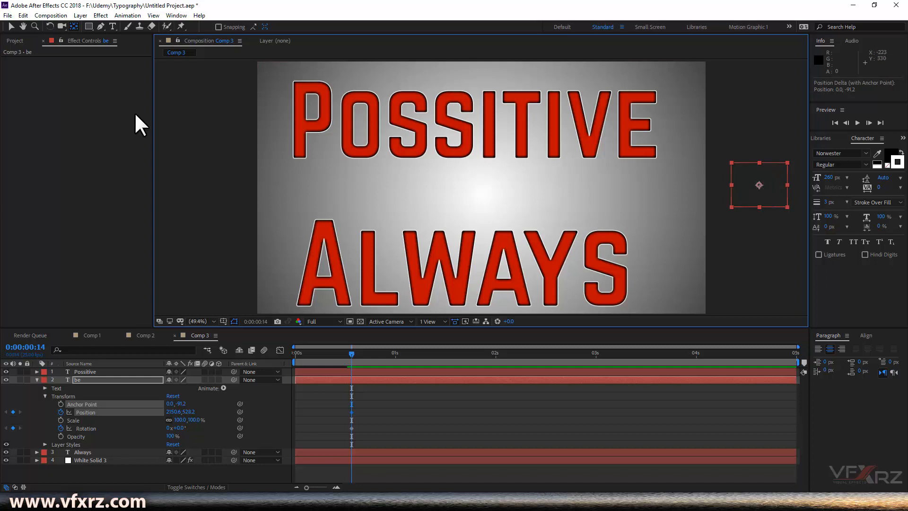
- Shift the word "be" closer to the frame's right edge at 0:00:00:14, to about 2070, 549
click(45, 417)
click(97, 413)
click(11, 27)
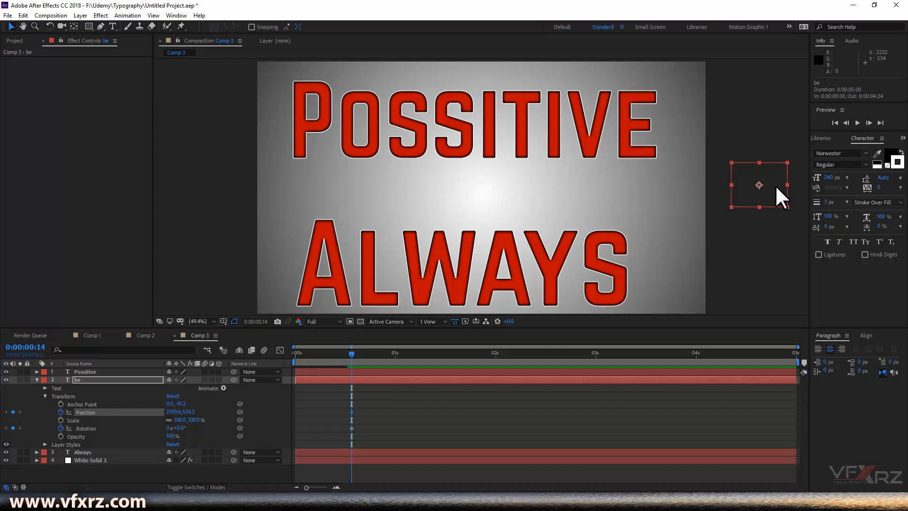
mouse_move(767, 188)
mouse_down()
mouse_move(622, 197)
mouse_move(757, 192)
mouse_up()
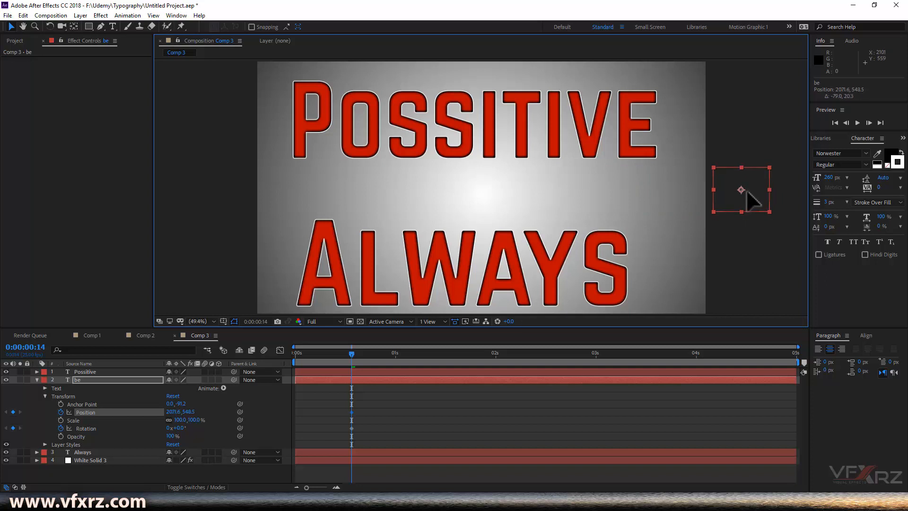
- At 0:00:00:24, add a Position keyframe that brings "be" to the frame's left edge, at about 120, 571
drag(377, 355, 395, 356)
click(395, 357)
key(Page_Up)
drag(766, 202, 302, 209)
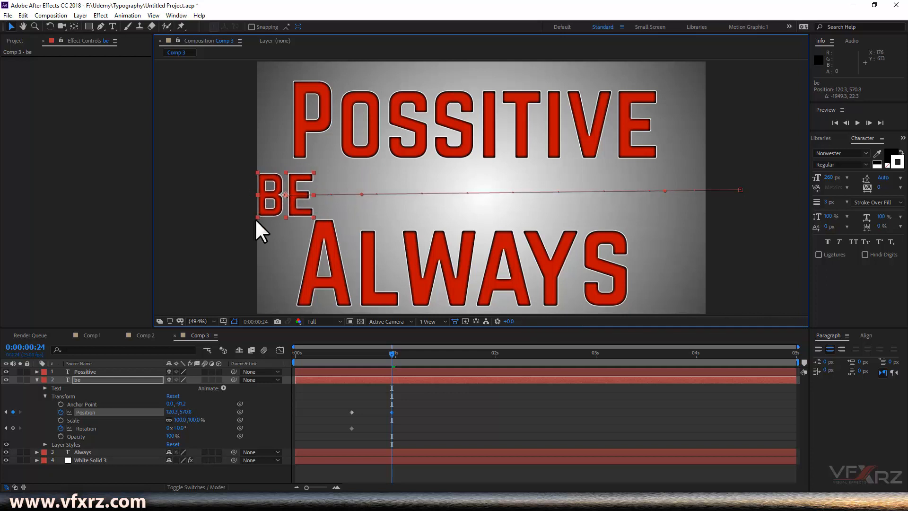
- Add Position keyframes that bounce "be" to about 432, 565 at 0:00:01:02 and back to about 361, 565 at 0:00:01:05
drag(393, 353, 407, 357)
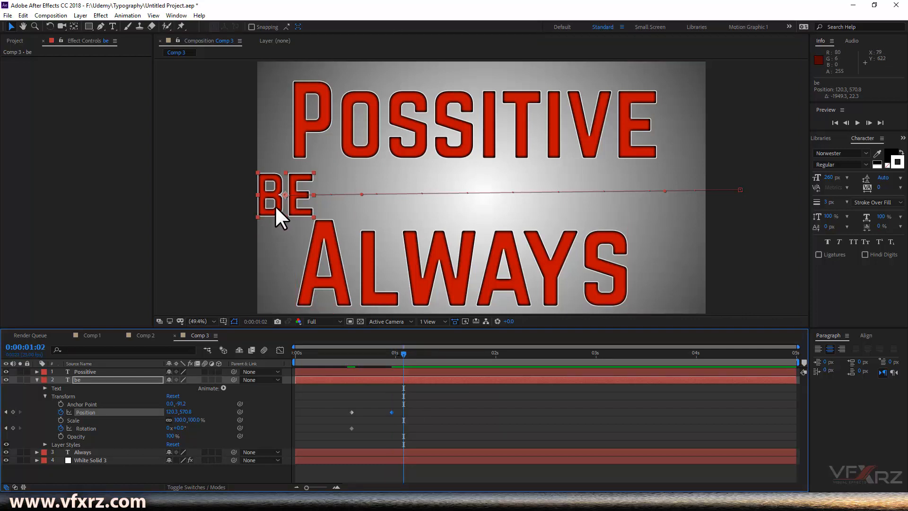
drag(284, 209, 353, 205)
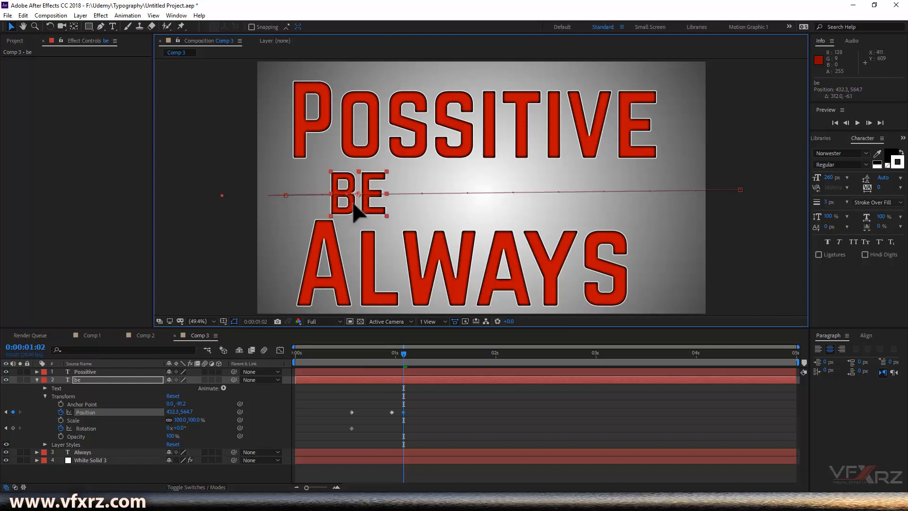
click(415, 354)
drag(371, 204, 353, 204)
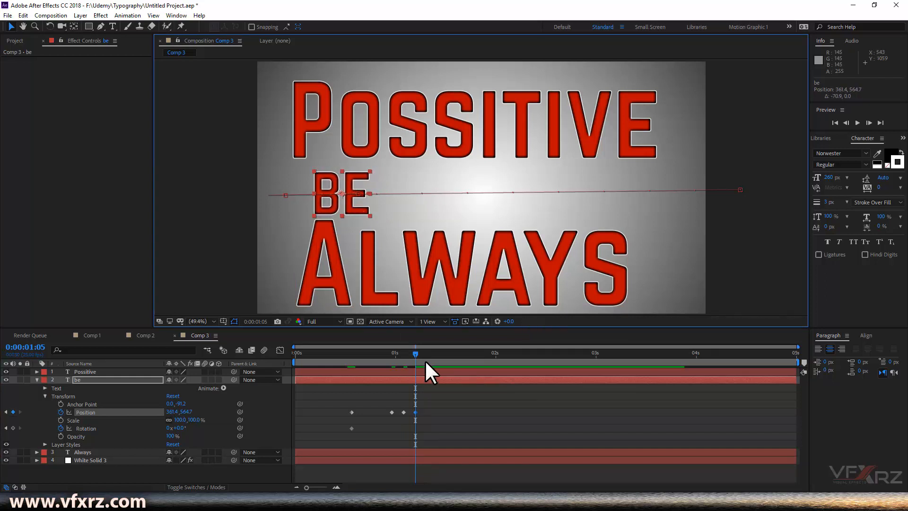
- Add a Rotation keyframe of 5 full revolutions to the be layer at 0:00:01:05
drag(391, 353, 349, 381)
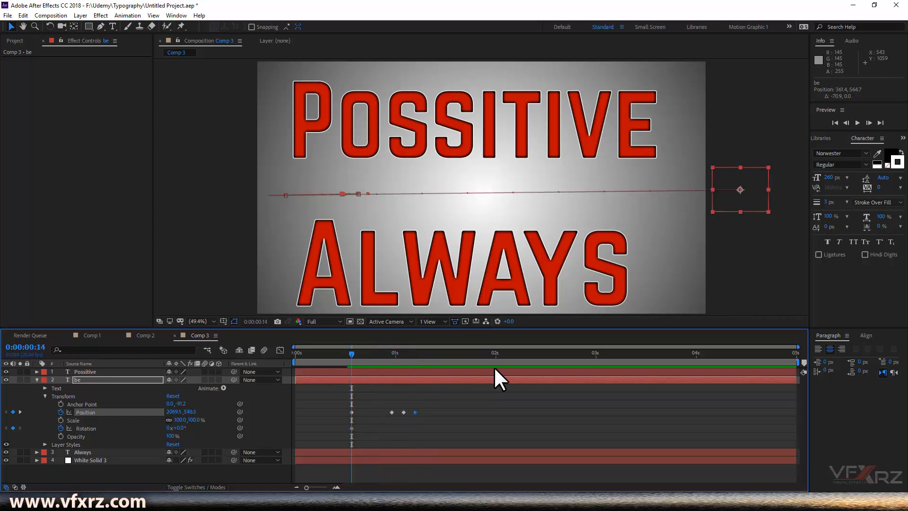
click(80, 428)
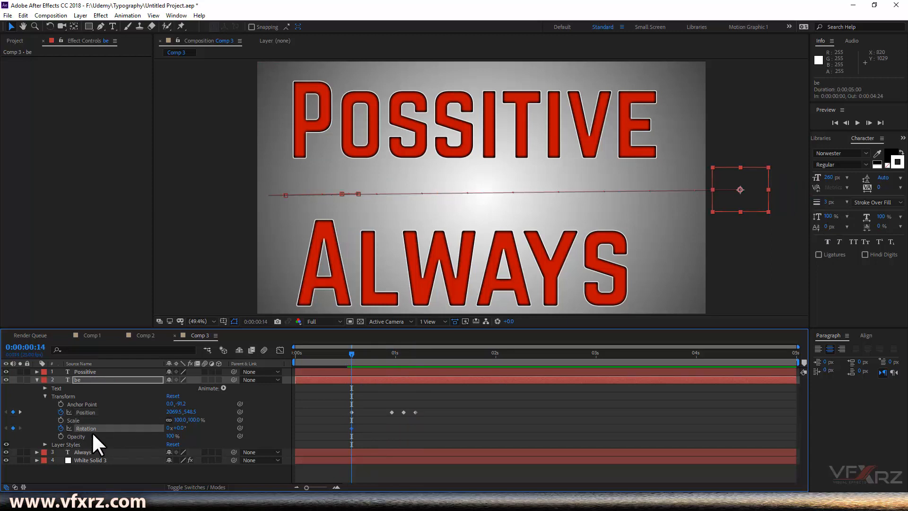
click(368, 370)
drag(355, 359, 415, 359)
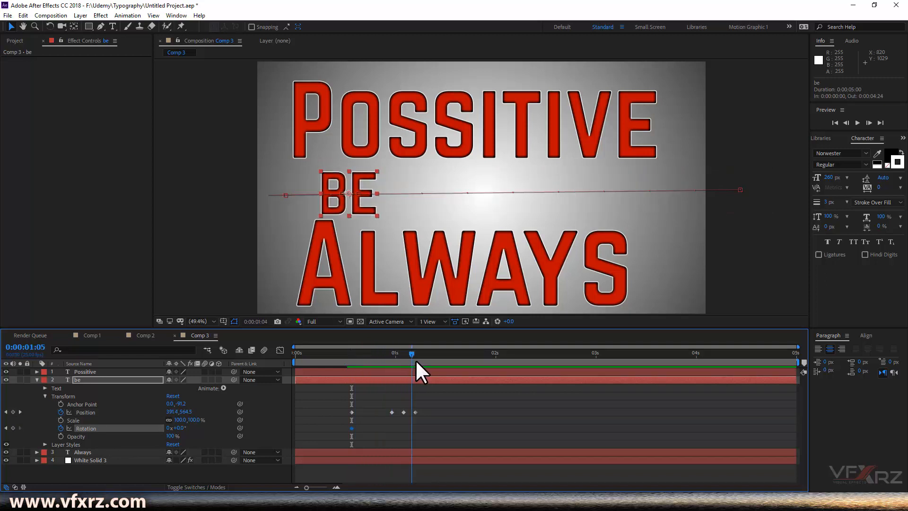
click(168, 428)
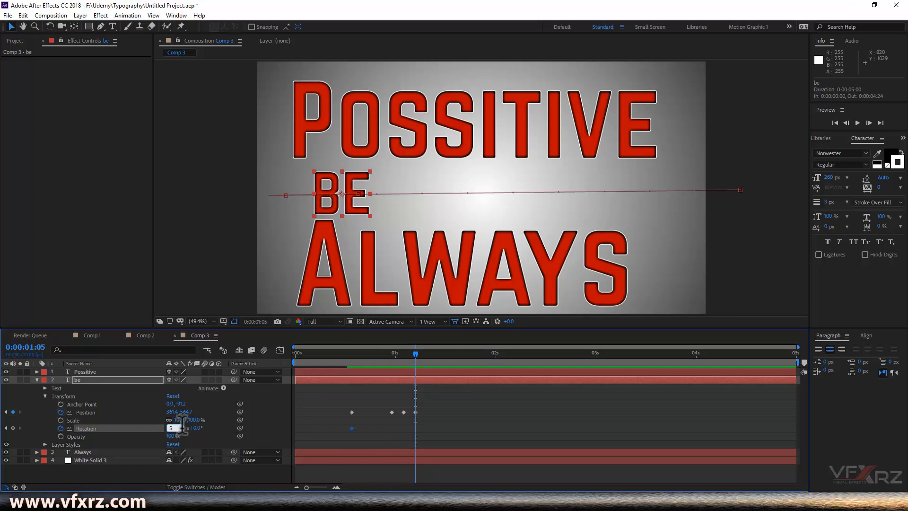
key(Return)
- Play the animation from the start to check how "be" spins into place
drag(378, 355, 294, 387)
key(space)
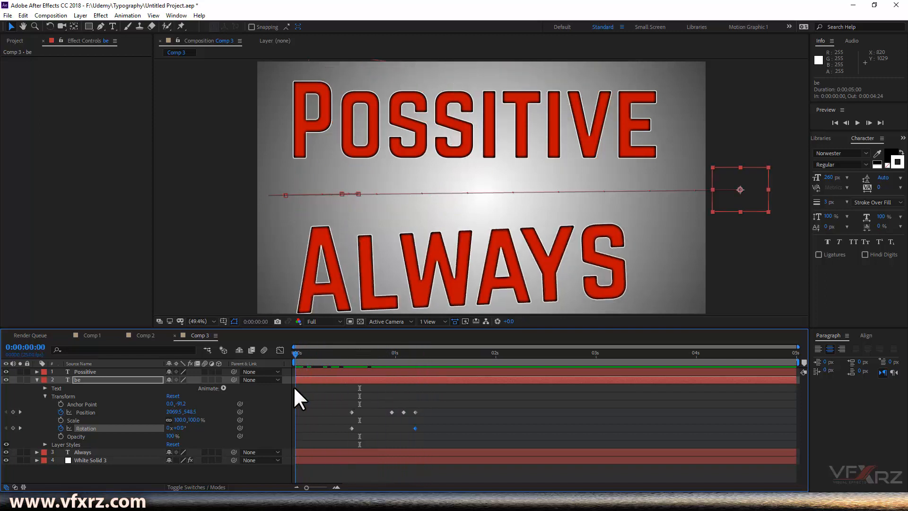
key(space)
key(space)
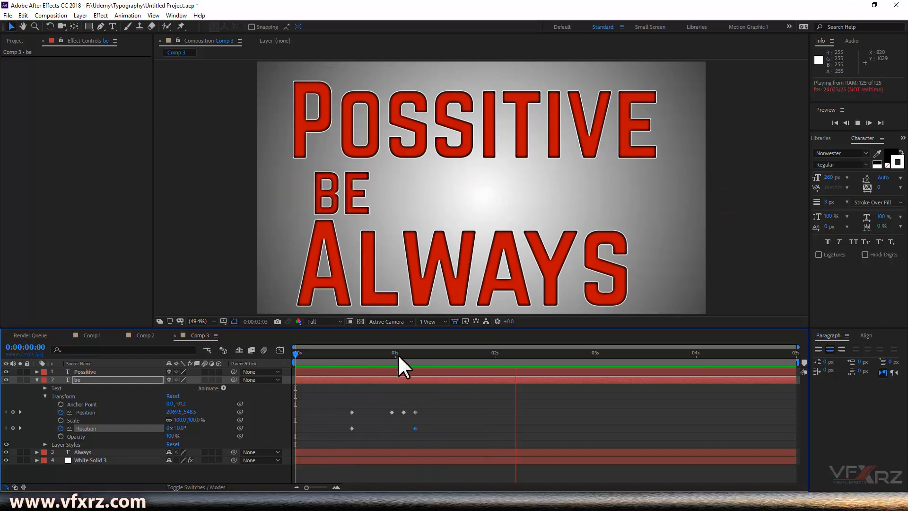
click(397, 353)
key(space)
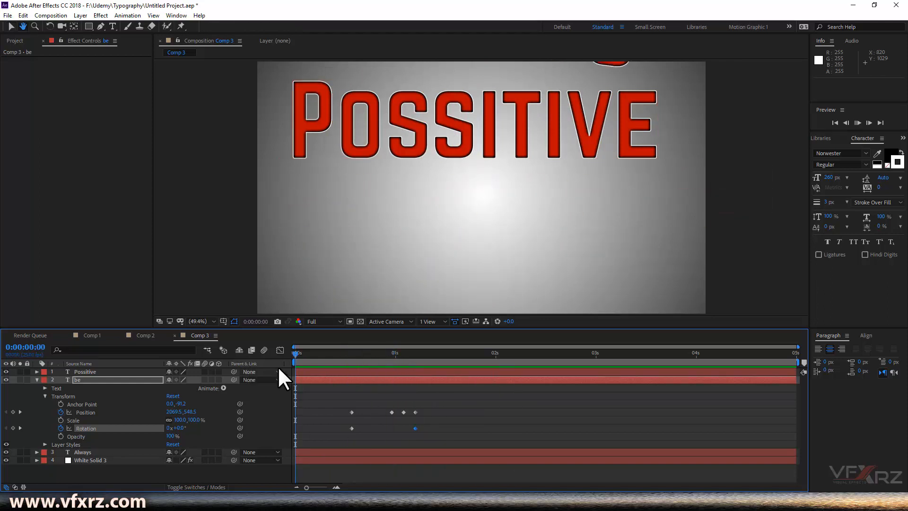
- Add an exclamation mark to the end of the text "Possitive", keeping the playhead at 0:00:01:05
drag(355, 351, 416, 362)
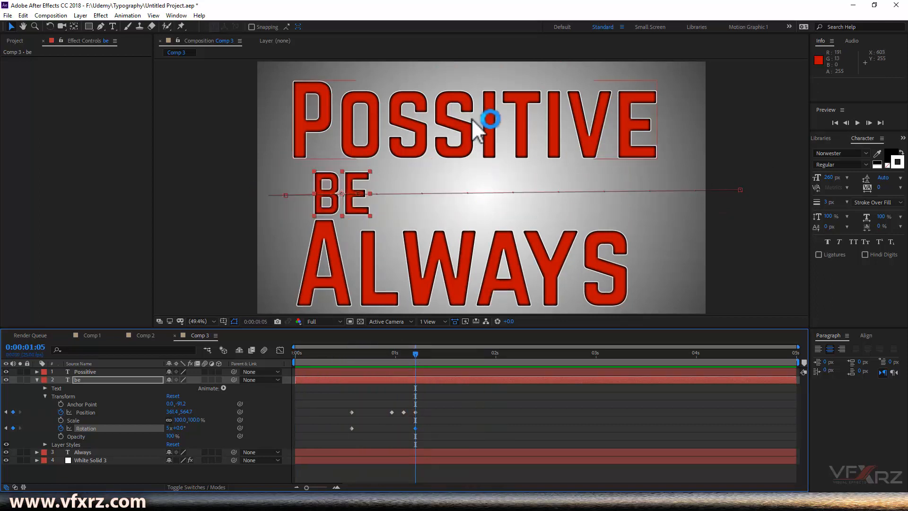
click(113, 27)
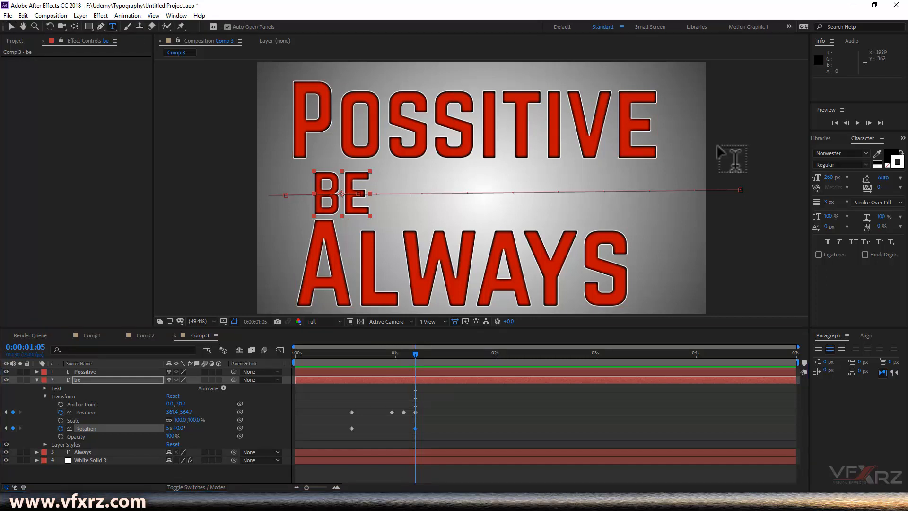
click(660, 136)
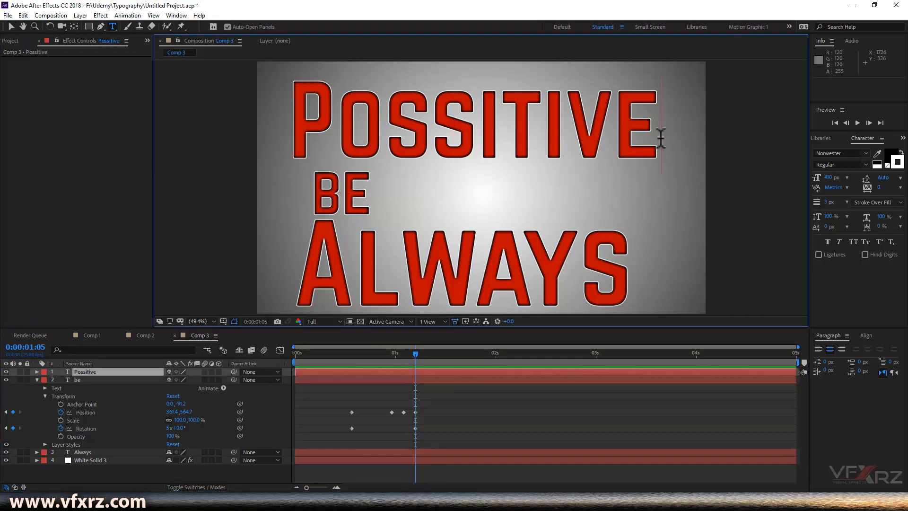
text(!)
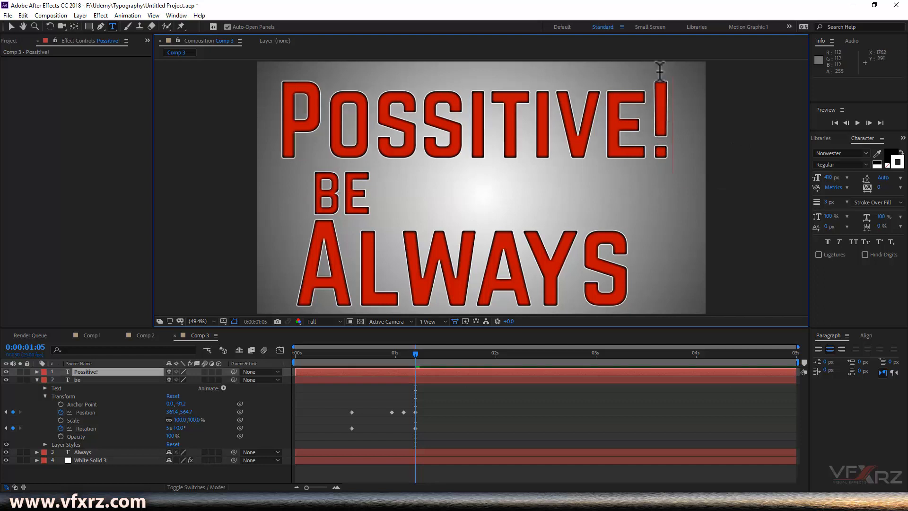
click(412, 352)
drag(413, 351, 415, 354)
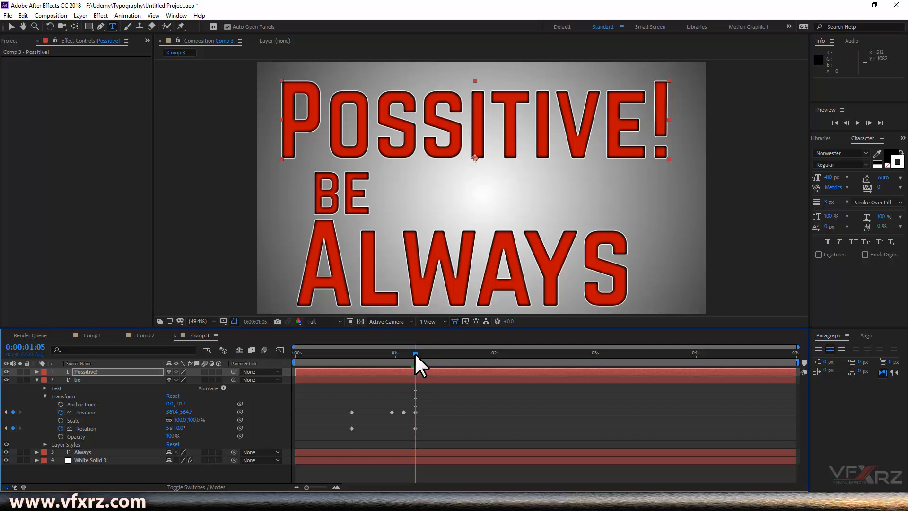
- Move the "Possitive!" text past the canvas's right edge to about 2809, 374 and set its first Position keyframe at 0:00:01:05
click(10, 26)
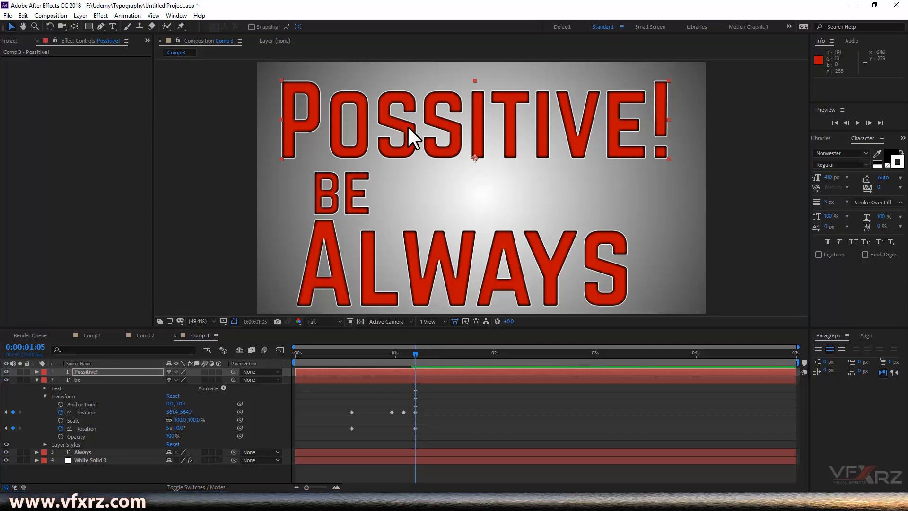
drag(349, 127, 769, 119)
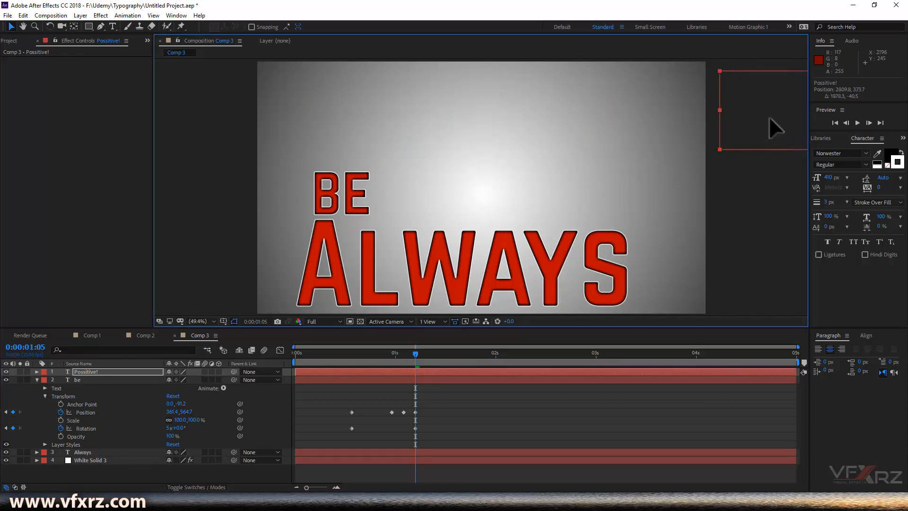
click(37, 379)
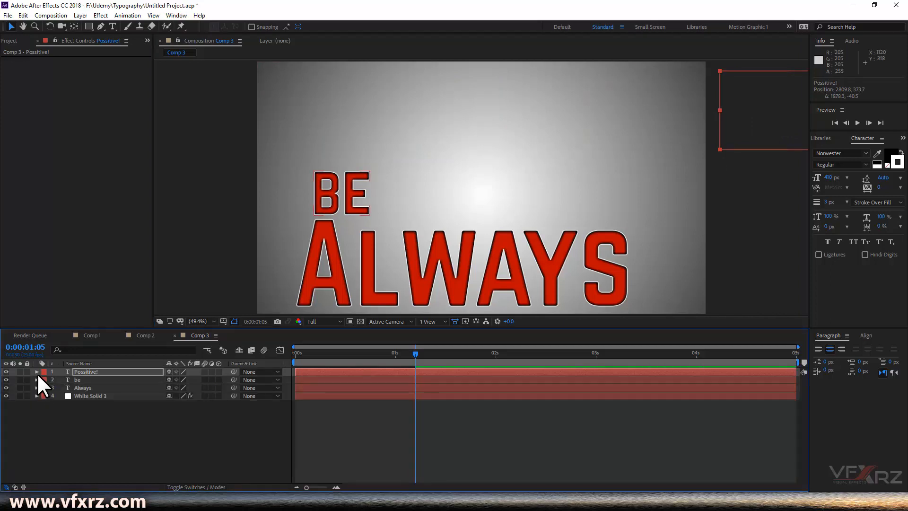
click(37, 372)
click(45, 380)
click(45, 380)
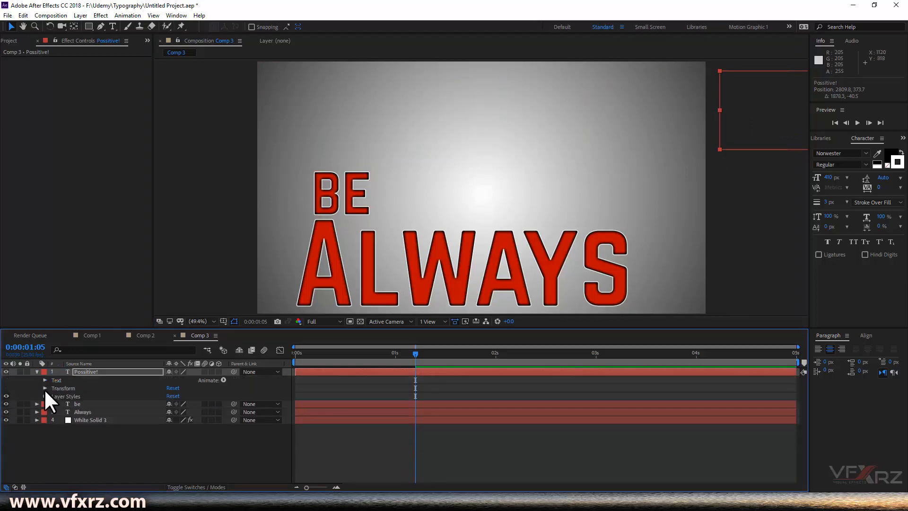
click(44, 388)
click(61, 403)
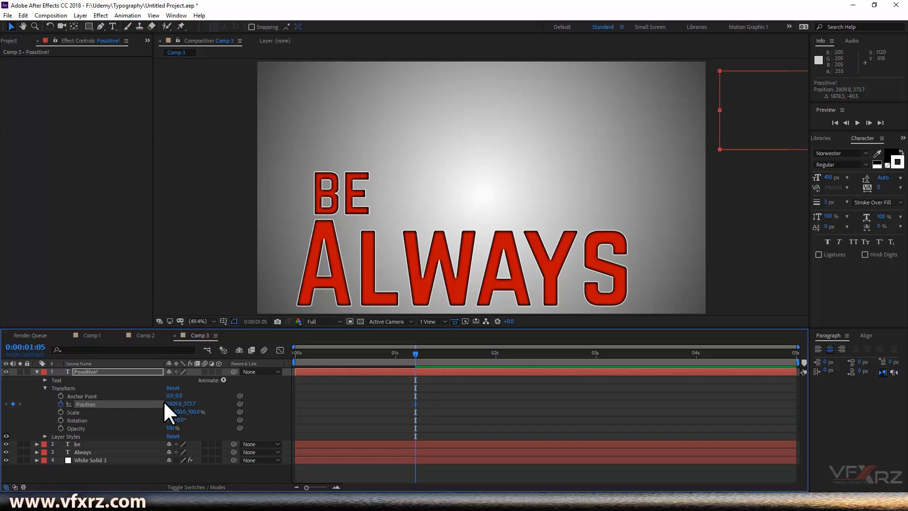
- Add Position keyframes that bring "Possitive!" in to about 826, 430 at 0:00:01:13 and swing it back right at 0:00:01:17
drag(427, 361, 449, 359)
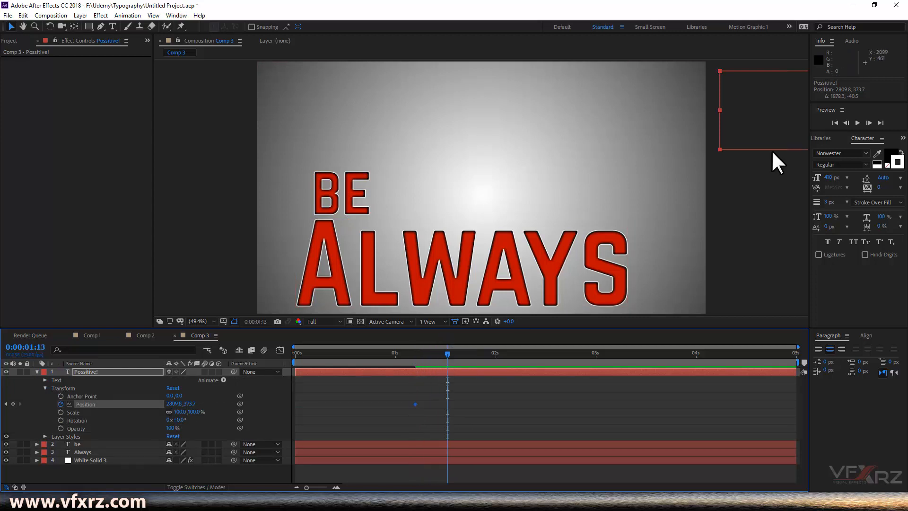
drag(726, 122, 325, 131)
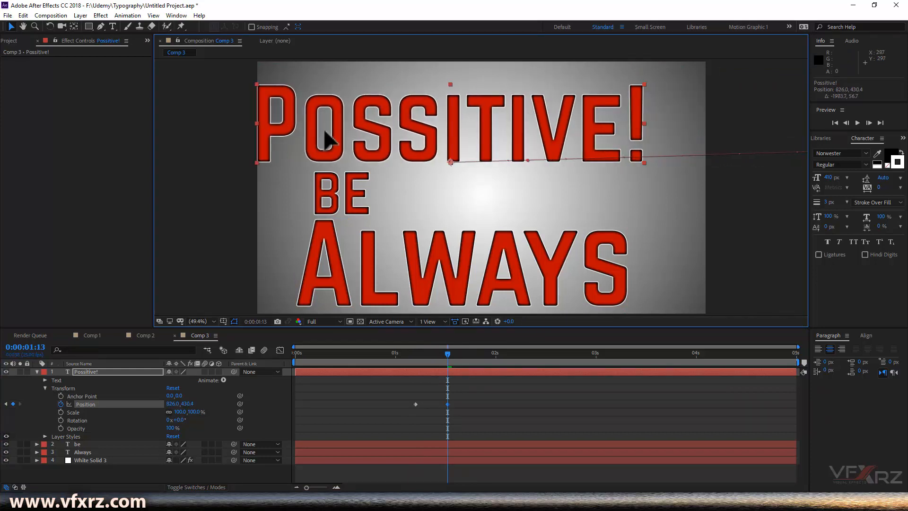
click(462, 361)
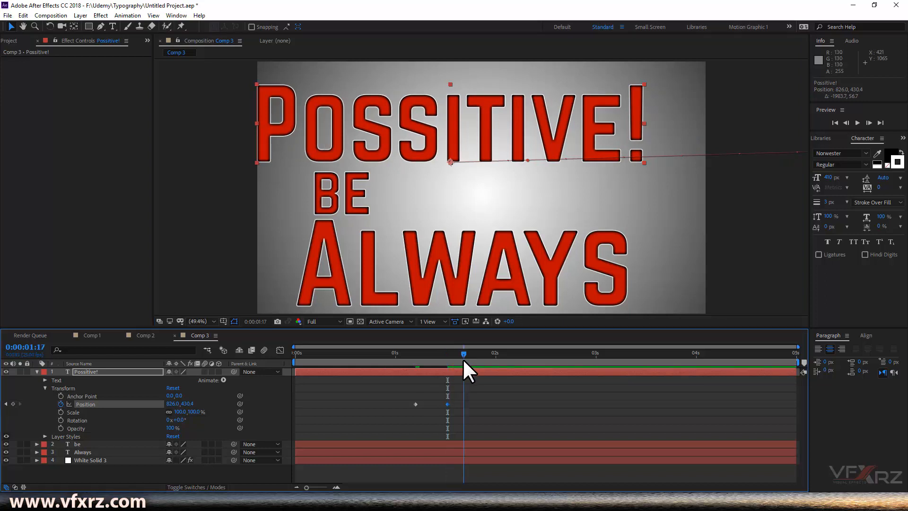
drag(316, 158, 395, 162)
- Add settling Position keyframes for "Possitive!" at about 968, 447 at 0:00:01:21 and about 1029, 457 at 0:00:01:23
drag(472, 349, 478, 353)
drag(493, 158, 444, 159)
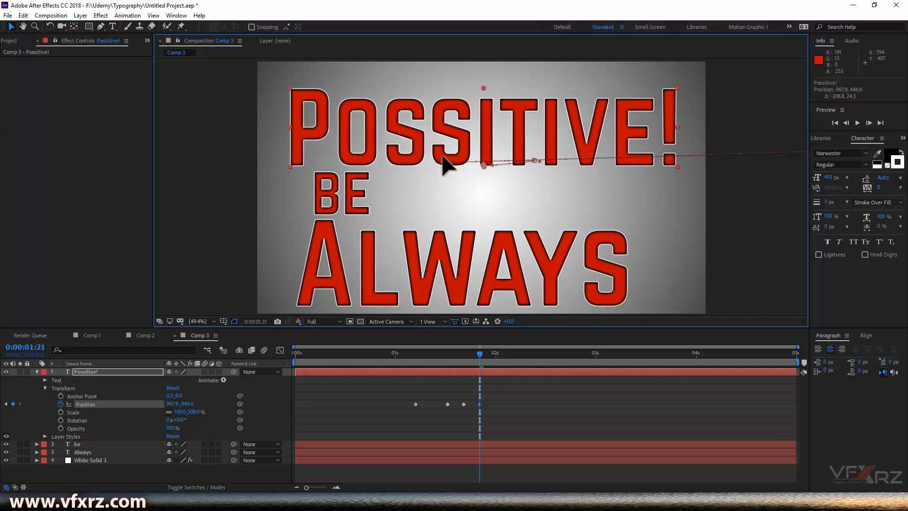
click(489, 356)
mouse_move(367, 134)
mouse_down()
mouse_move(390, 134)
mouse_move(378, 130)
mouse_up()
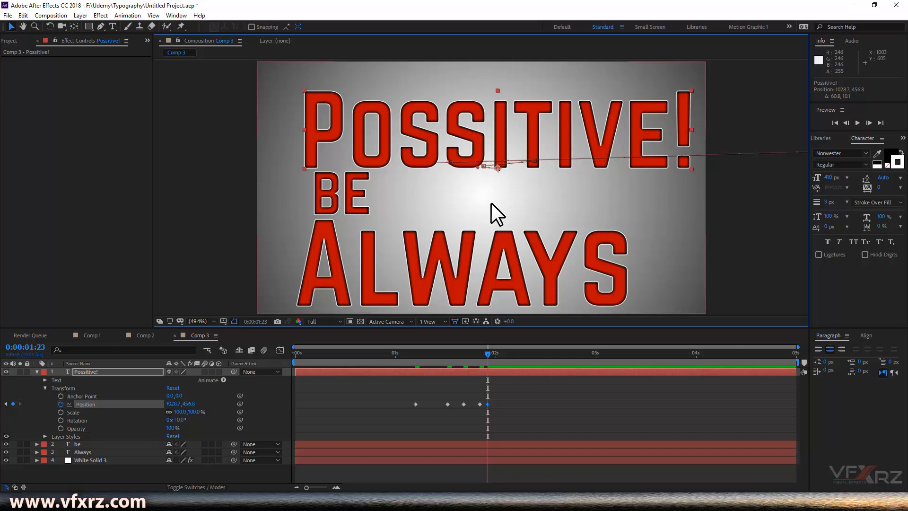
- Shorten the work area to end shortly after two seconds, preview the animation from the start, and save the project
drag(479, 358, 504, 352)
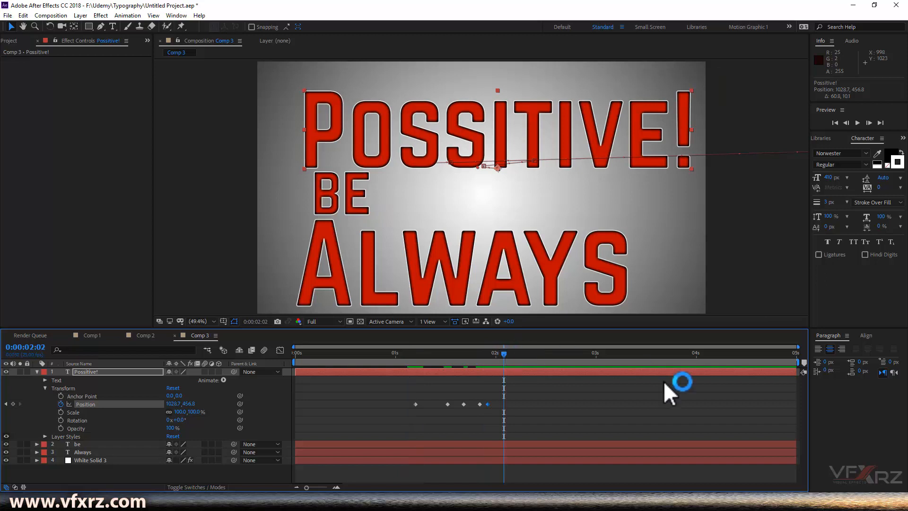
drag(799, 361, 153, 360)
key(space)
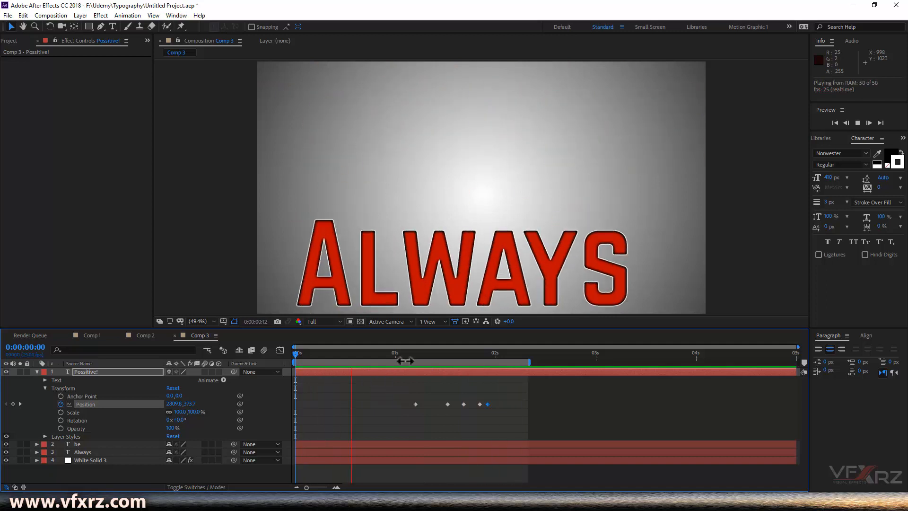
drag(444, 351, 486, 356)
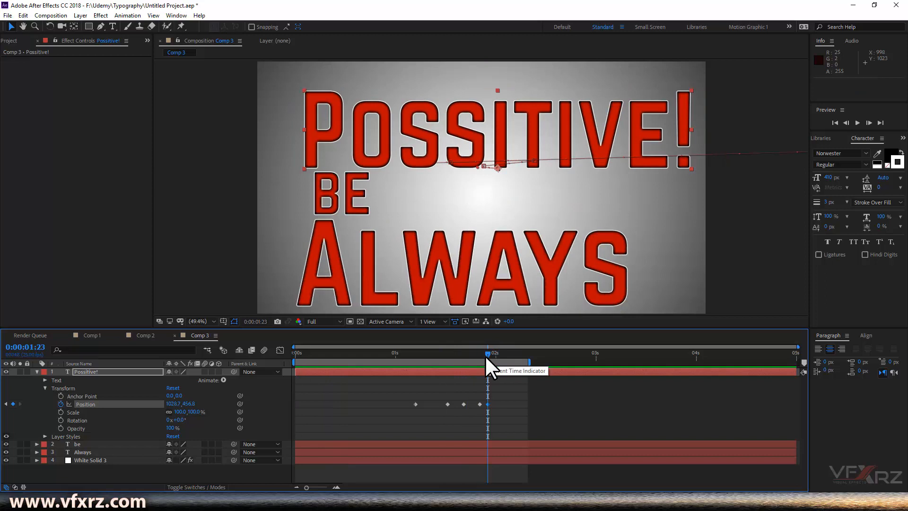
key(ctrl+s)
- Examine how "Possitive!" is animated in Comp 1 between 0:00:01:15 and 0:00:02:00, and return to Comp 3
click(100, 338)
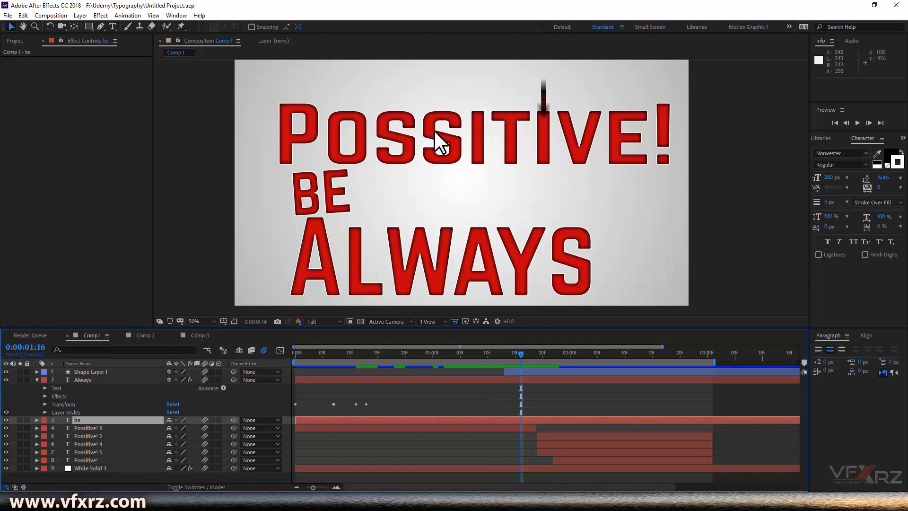
mouse_move(520, 351)
mouse_down()
mouse_move(530, 355)
mouse_move(504, 361)
mouse_move(516, 364)
mouse_up()
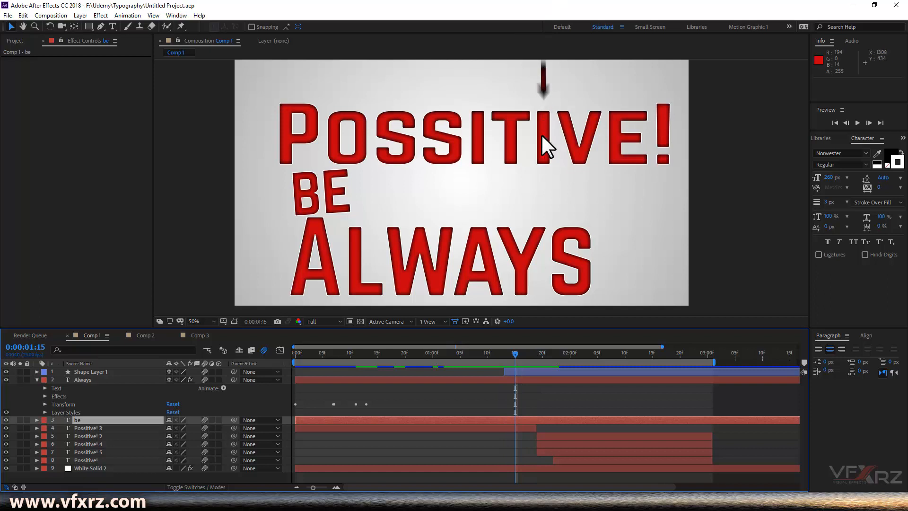
mouse_move(516, 352)
mouse_down()
mouse_move(552, 357)
mouse_move(533, 375)
mouse_move(509, 379)
mouse_move(564, 379)
mouse_move(504, 389)
mouse_move(569, 391)
mouse_up()
key(space)
click(568, 372)
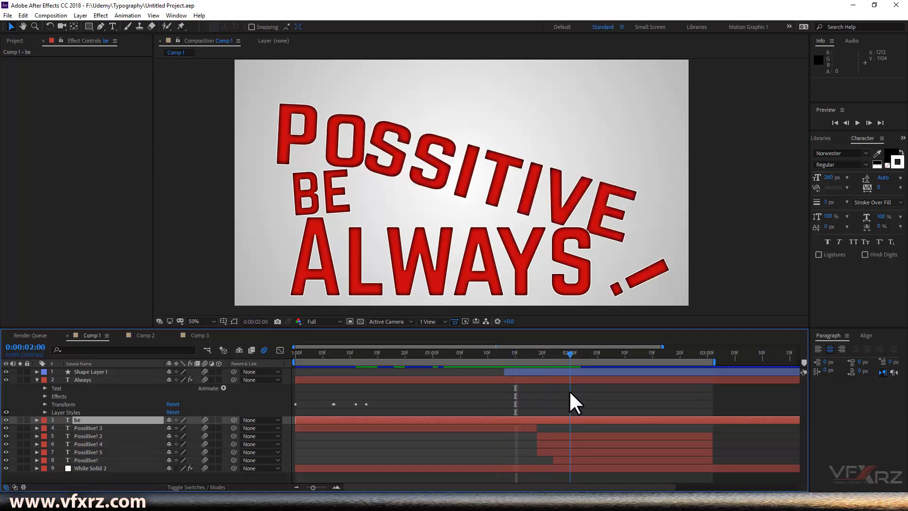
click(195, 334)
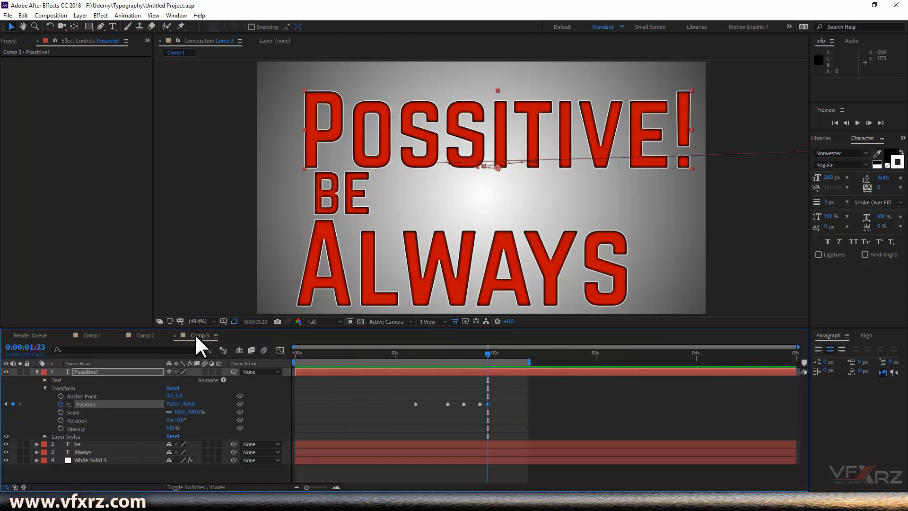
- Extend the work area to the end of the composition and split the Possitive! layer at 0:00:02:04
click(37, 372)
click(86, 379)
click(92, 371)
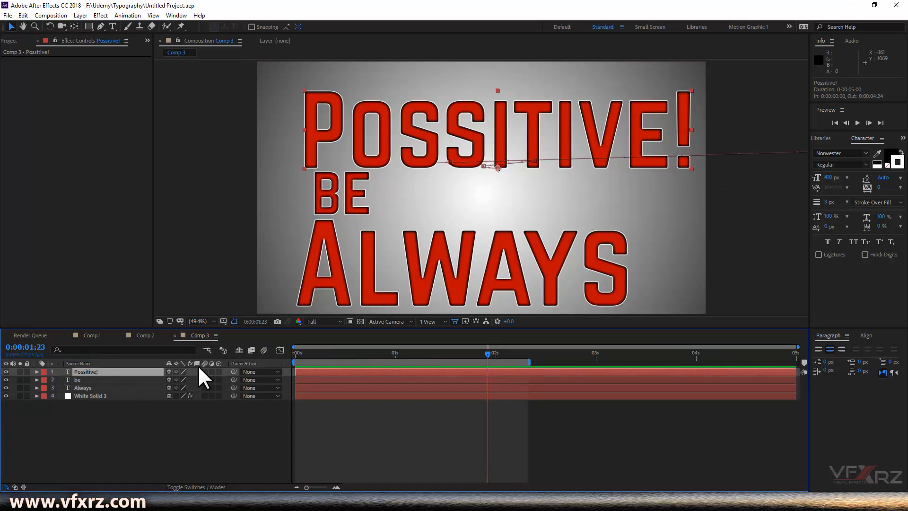
drag(493, 358, 798, 374)
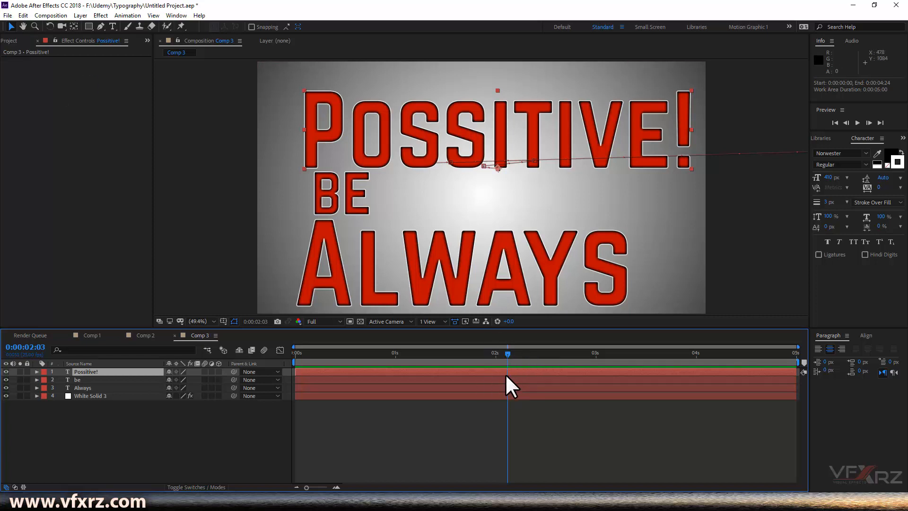
click(510, 353)
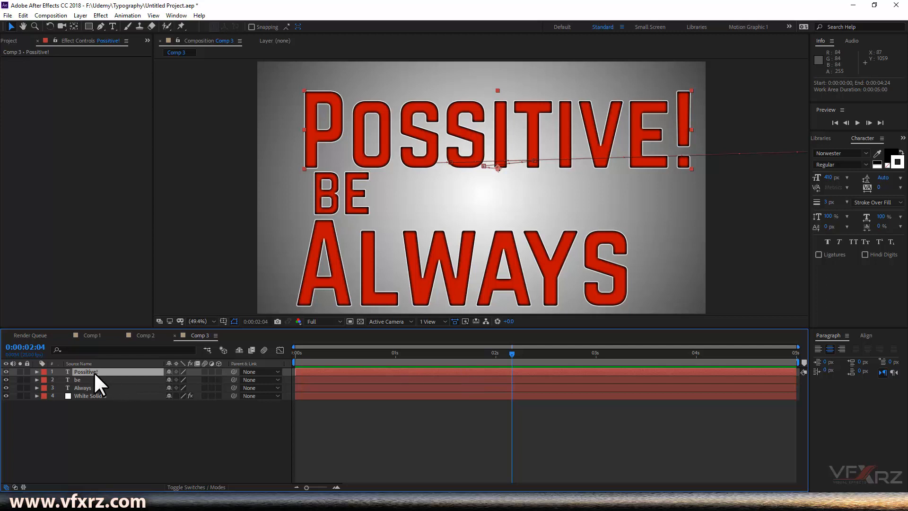
click(26, 14)
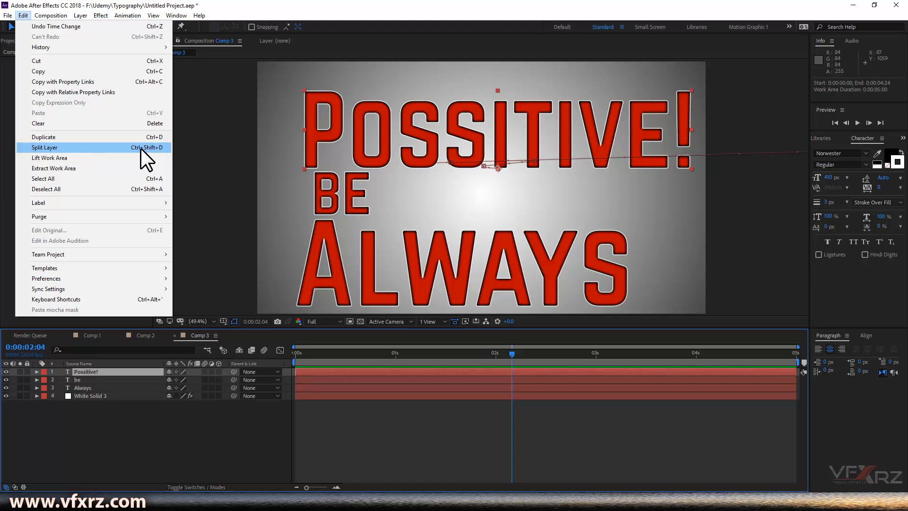
click(160, 148)
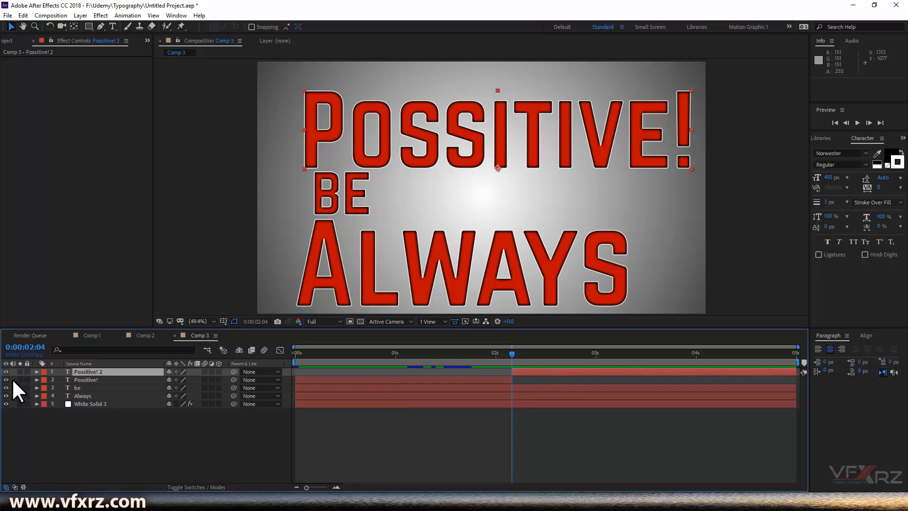
- Set a Rotation keyframe of 0° on the Possitive! 2 layer at 0:00:02:04
click(37, 371)
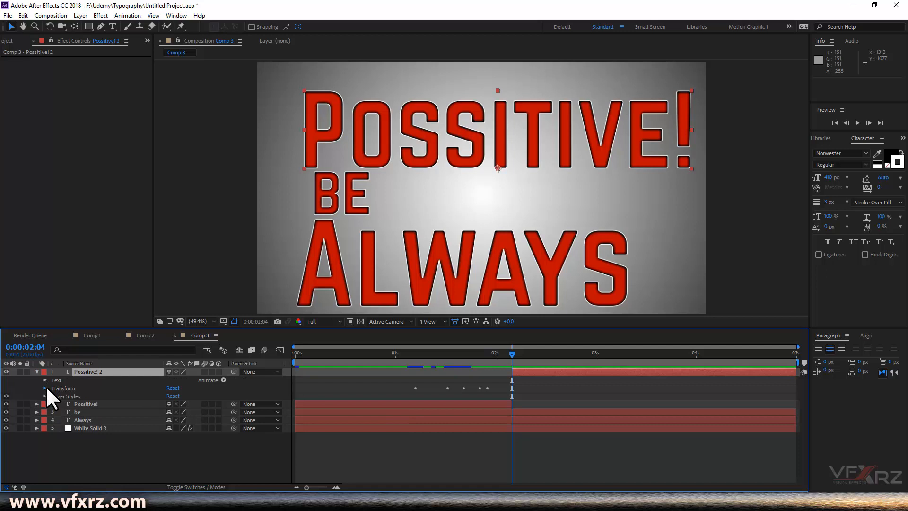
click(46, 388)
click(73, 421)
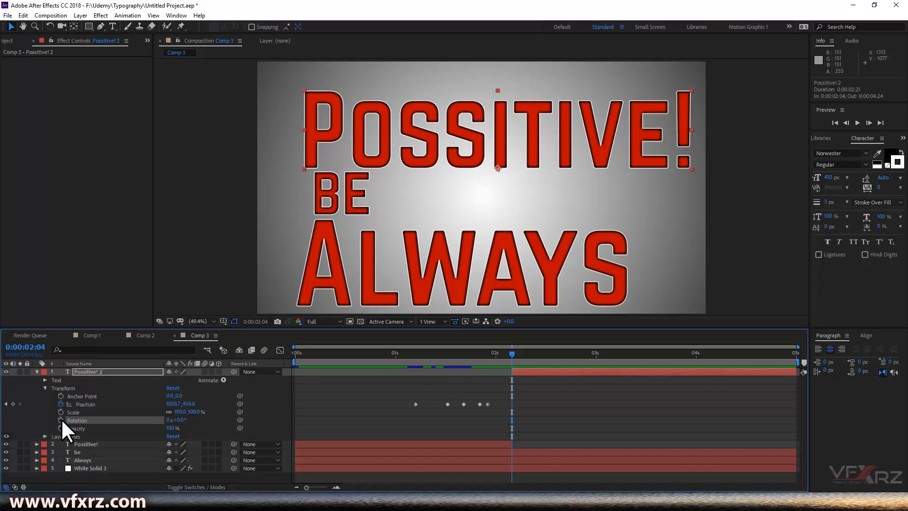
click(61, 420)
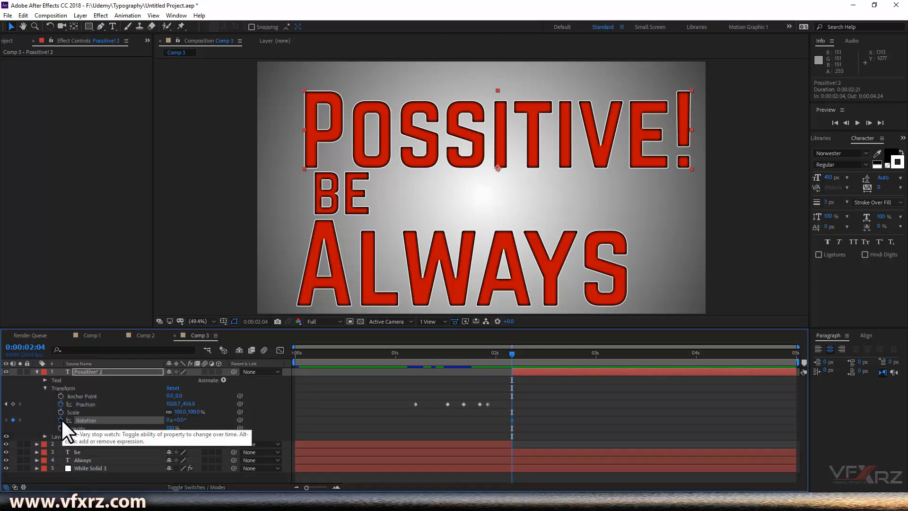
- Try Rotation values of 7° and -4° on the Possitive! 2 layer at 0:00:02:09, undoing each one
drag(514, 358, 534, 356)
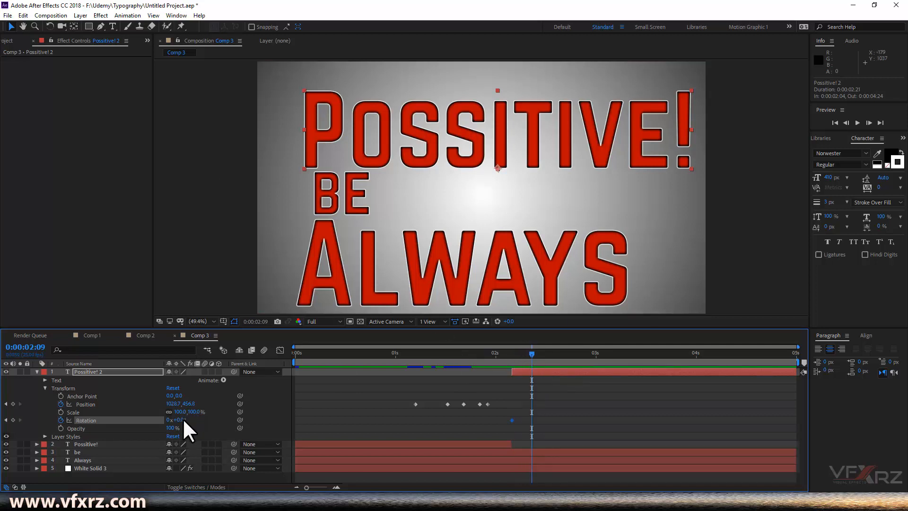
drag(184, 420, 187, 419)
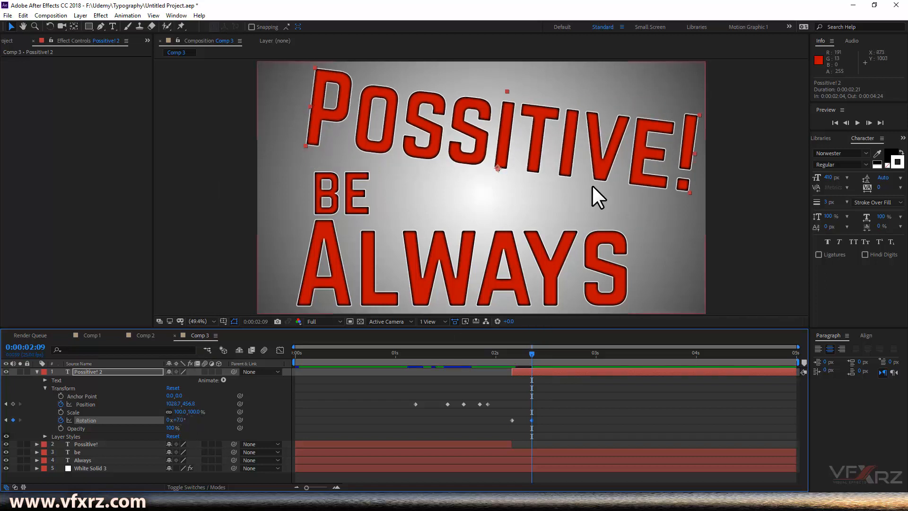
key(ctrl+z)
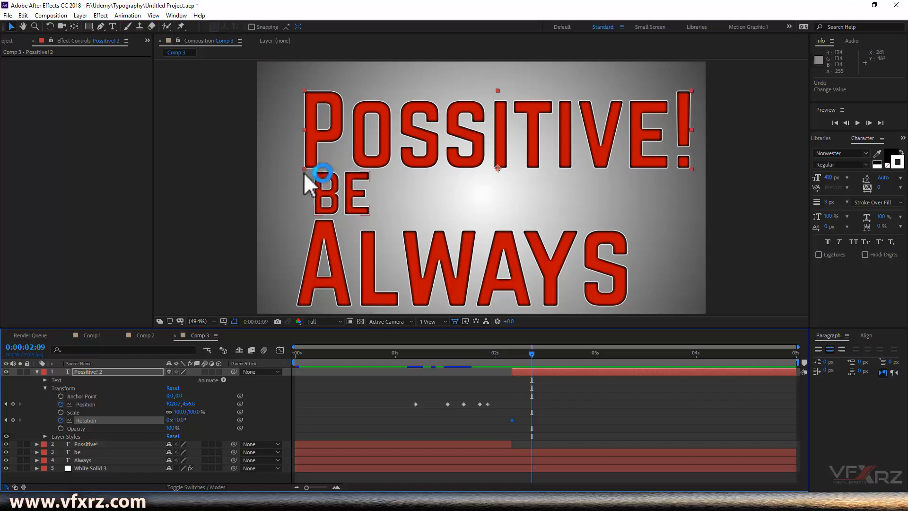
mouse_move(179, 420)
mouse_down()
mouse_move(191, 420)
mouse_move(169, 420)
mouse_move(208, 419)
mouse_move(175, 418)
mouse_up()
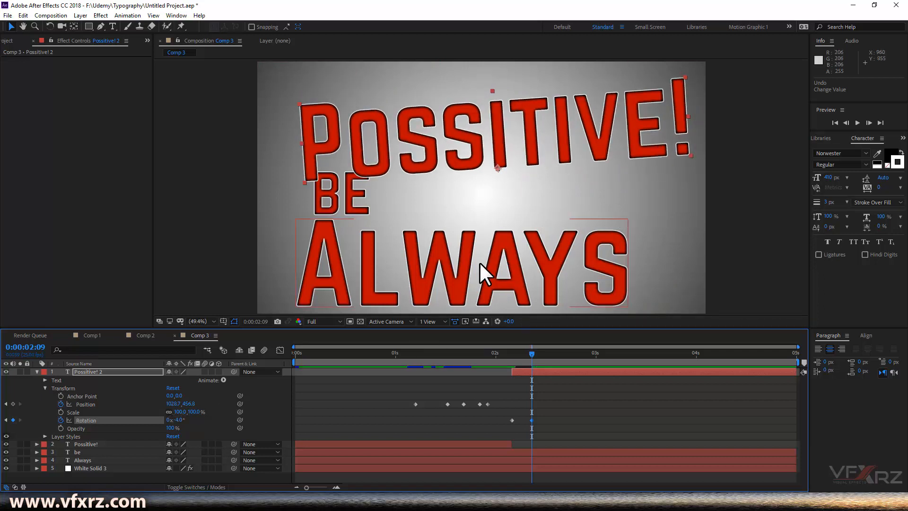
key(ctrl+z)
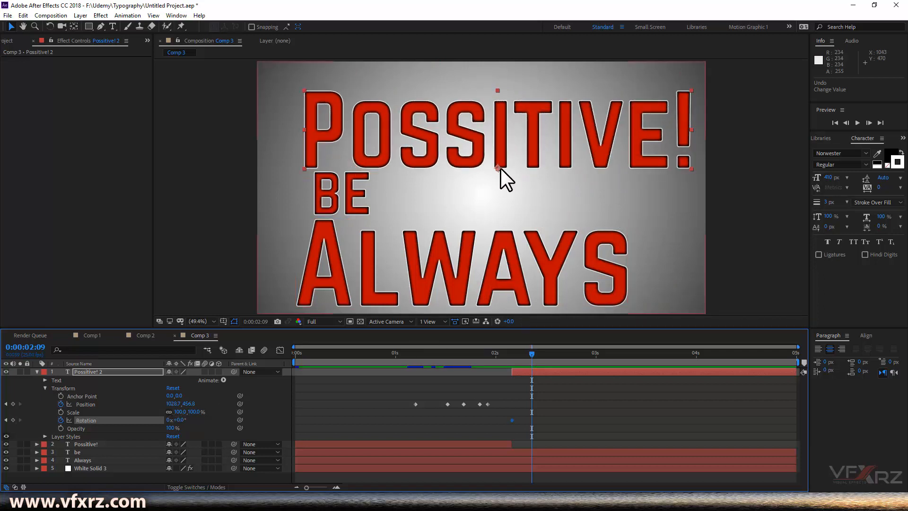
key(ctrl+z)
- Move the Possitive! 2 anchor point to the base of the letter P at -800.4, 0.0 and delete the Position keyframe at 0:00:02:09
click(74, 24)
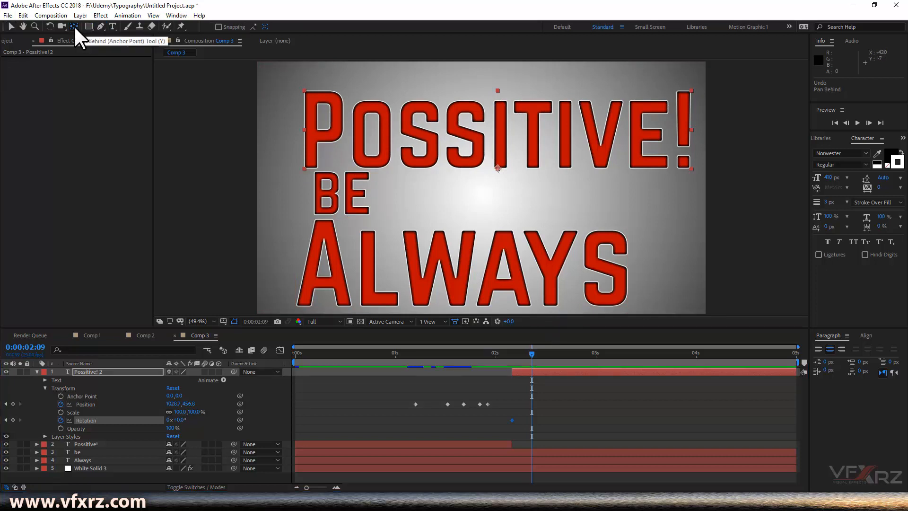
drag(494, 169, 322, 173)
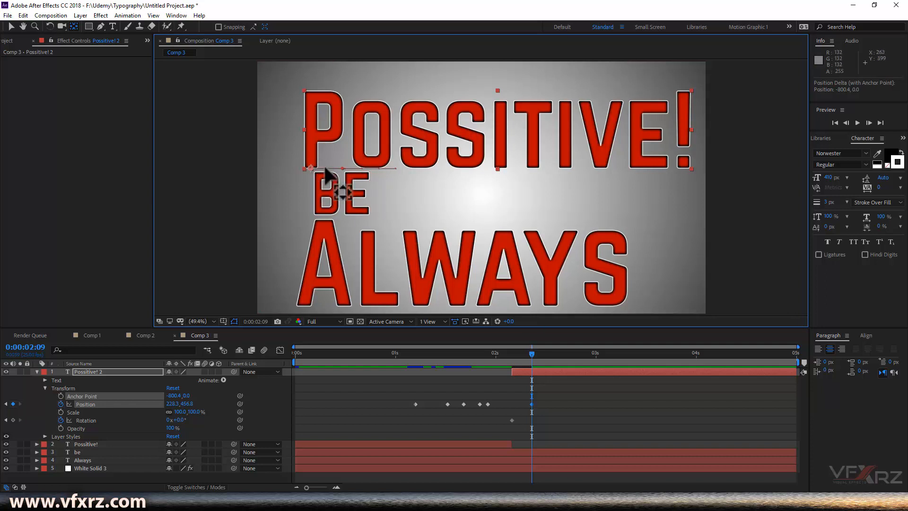
click(532, 404)
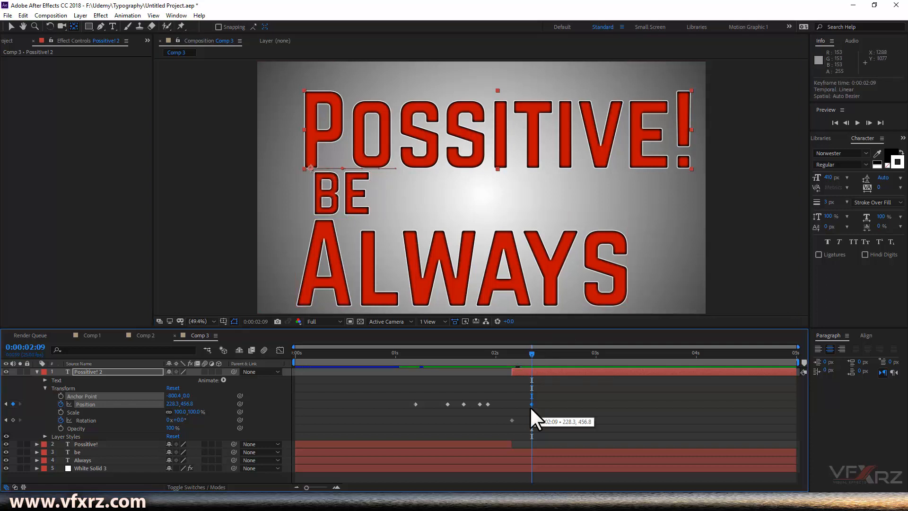
key(Delete)
- Reposition the Possitive! 2 text to about 285, 453 at 0:00:02:04, adding a Position keyframe there
drag(540, 363, 512, 359)
click(12, 26)
click(526, 373)
drag(501, 127, 326, 127)
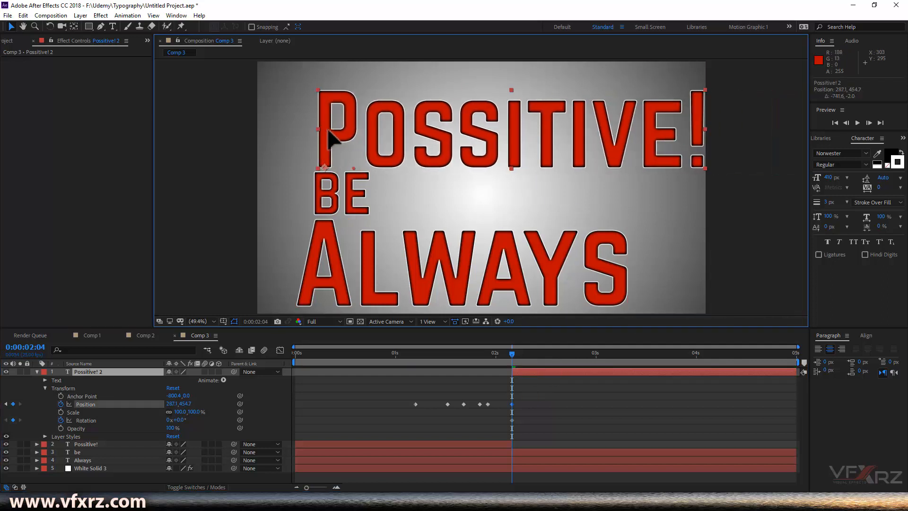
click(511, 373)
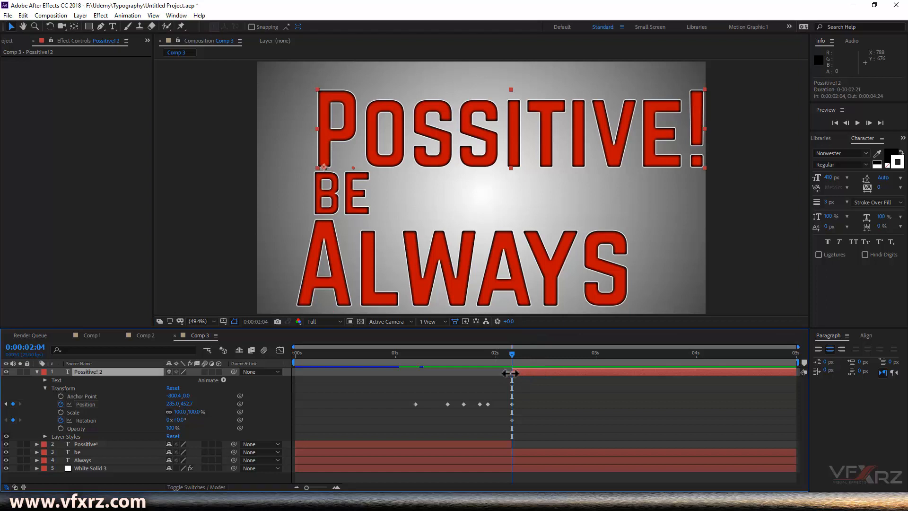
- Start the Possitive! 2 layer at 0:00:02:03 and move its text to about 227, 458, aligned over the original Possitive! text
drag(512, 357, 506, 356)
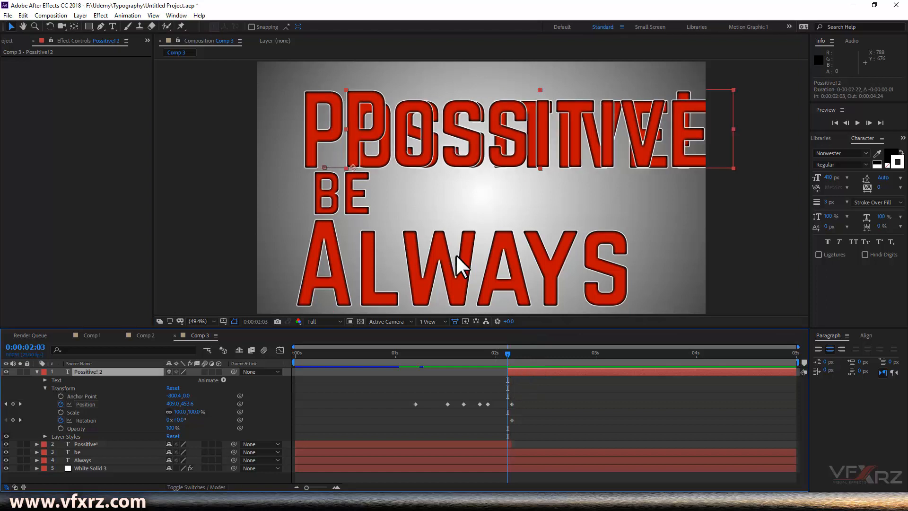
drag(361, 127, 373, 132)
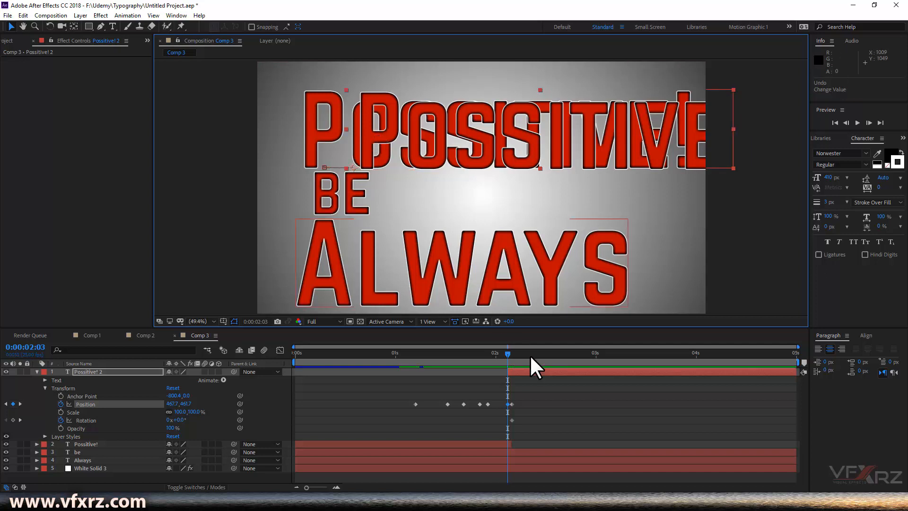
key(ctrl+z)
drag(370, 138, 316, 135)
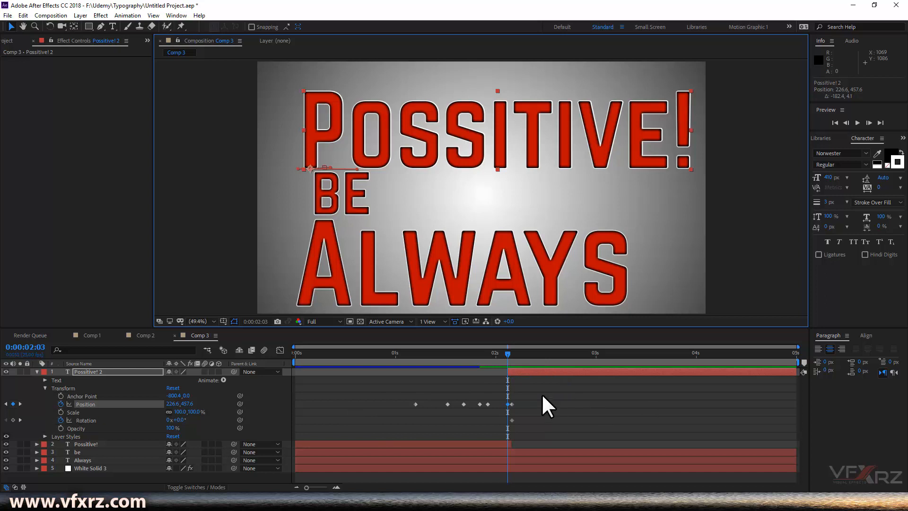
- Clear all Position and Rotation keyframes from the Possitive! 2 layer and set a new 0° Rotation keyframe at 0:00:02:03
click(61, 404)
click(60, 419)
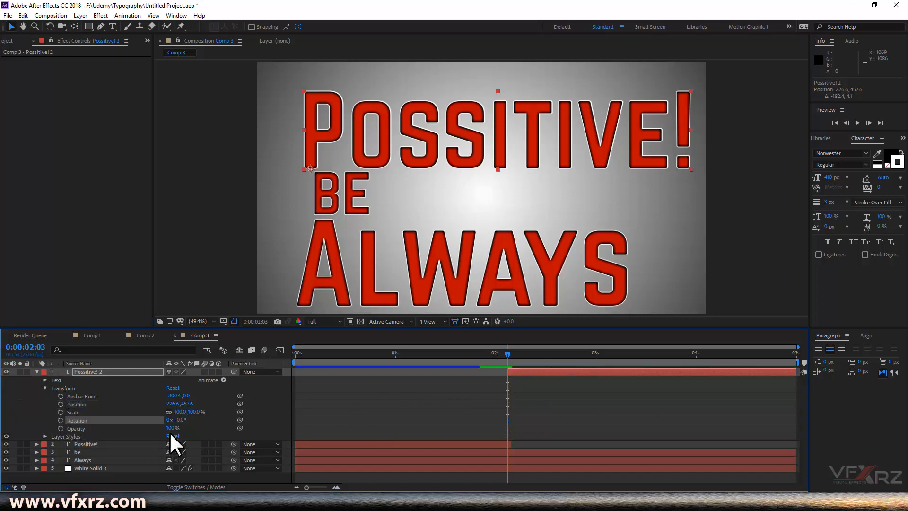
drag(502, 353, 511, 356)
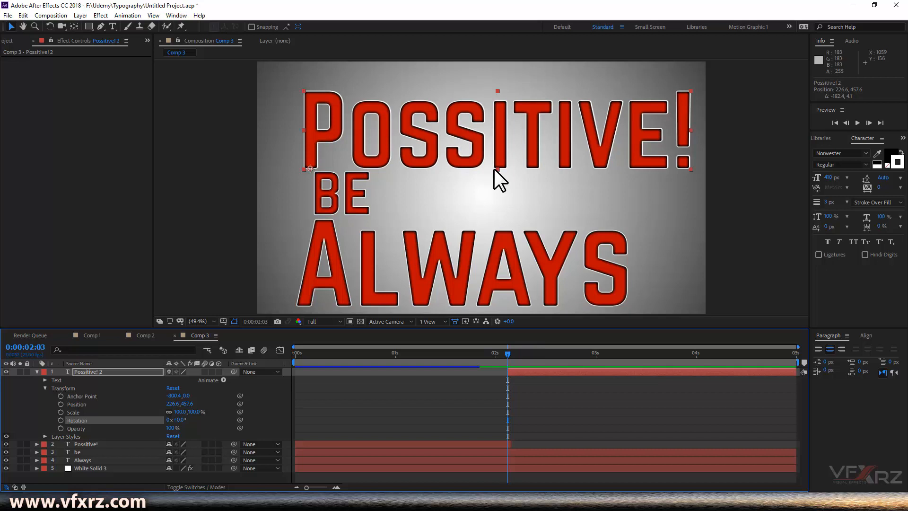
click(61, 421)
- Add a Rotation keyframe of 4° to the Possitive! 2 layer at 0:00:02:10
drag(510, 351, 535, 352)
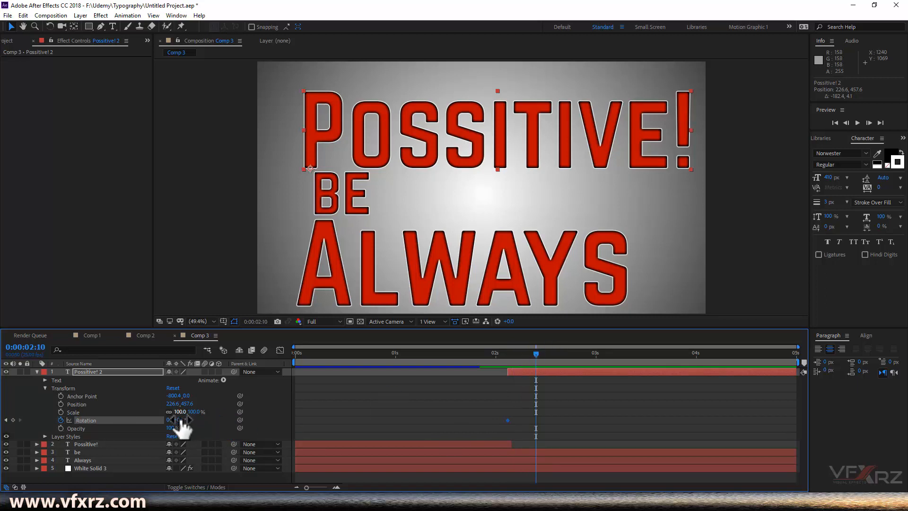
drag(182, 420, 180, 420)
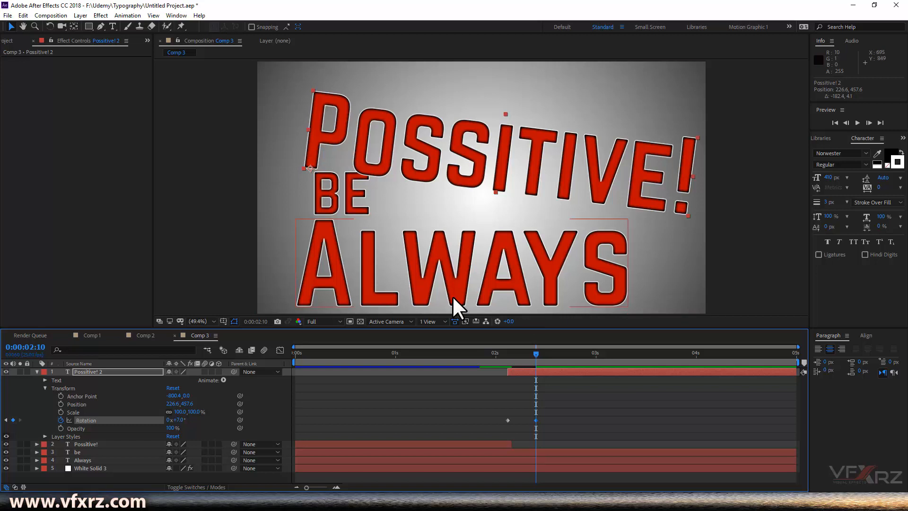
click(533, 360)
mouse_move(534, 360)
mouse_down()
mouse_move(505, 360)
mouse_move(535, 362)
mouse_up()
click(437, 163)
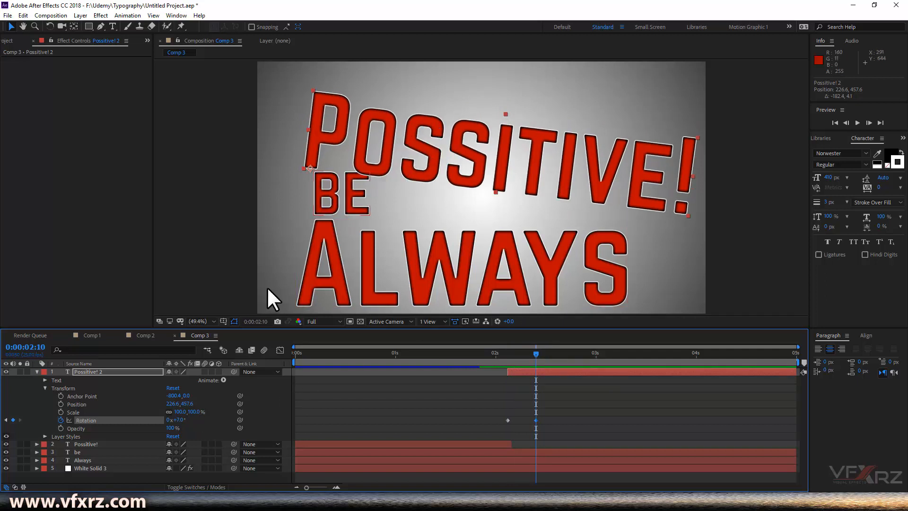
drag(185, 420, 182, 420)
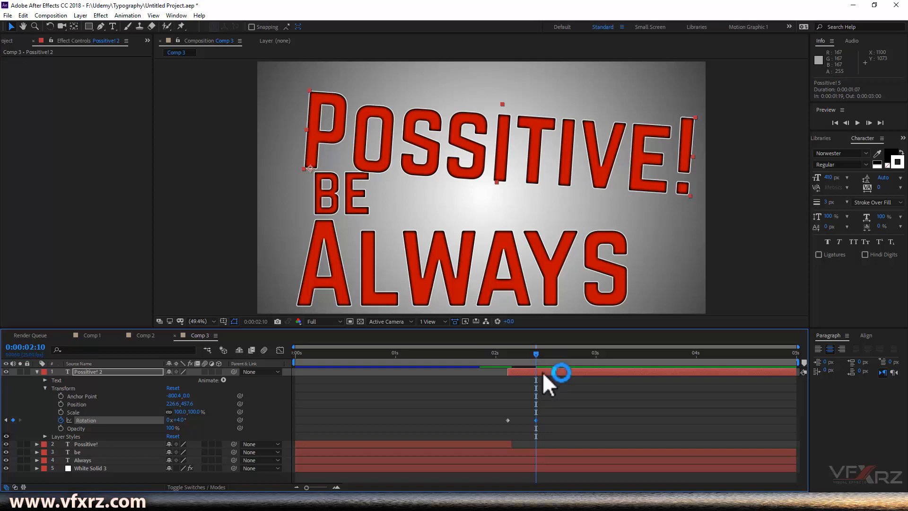
- Duplicate the Possitive! 2 layer and collapse the properties of the original
click(522, 370)
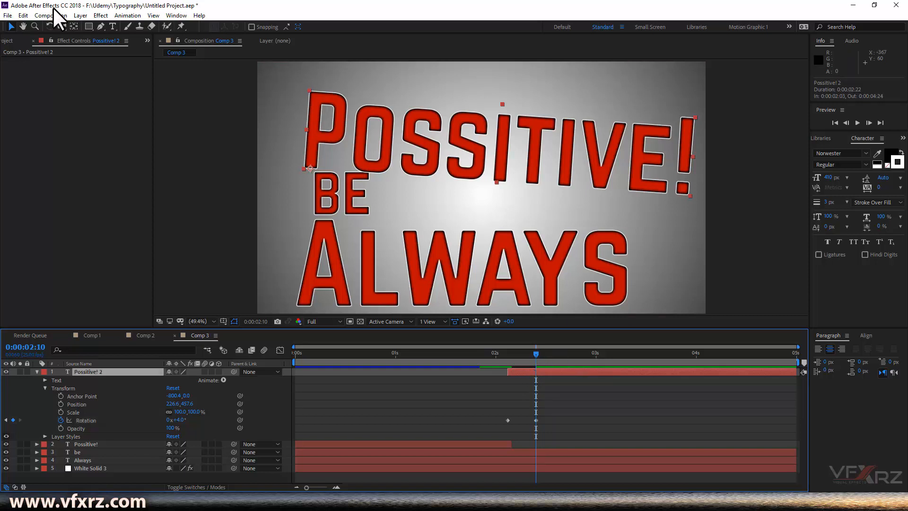
click(22, 15)
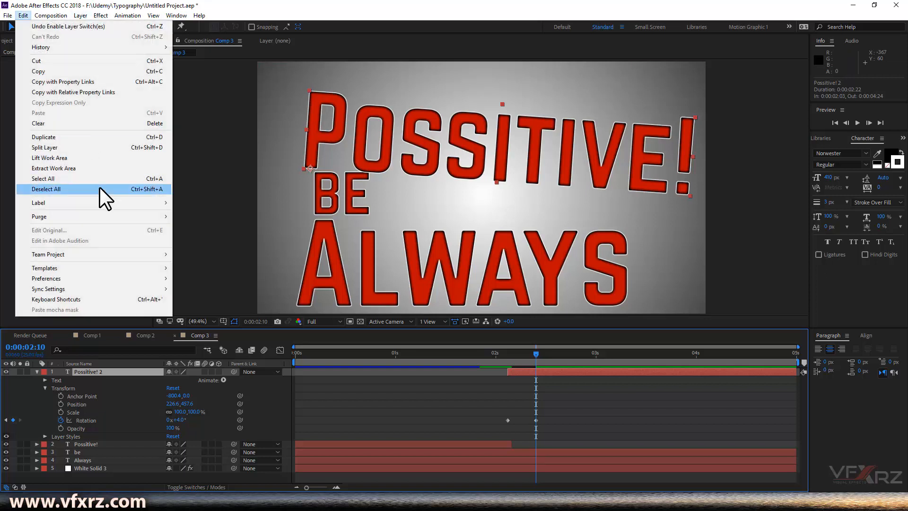
click(59, 138)
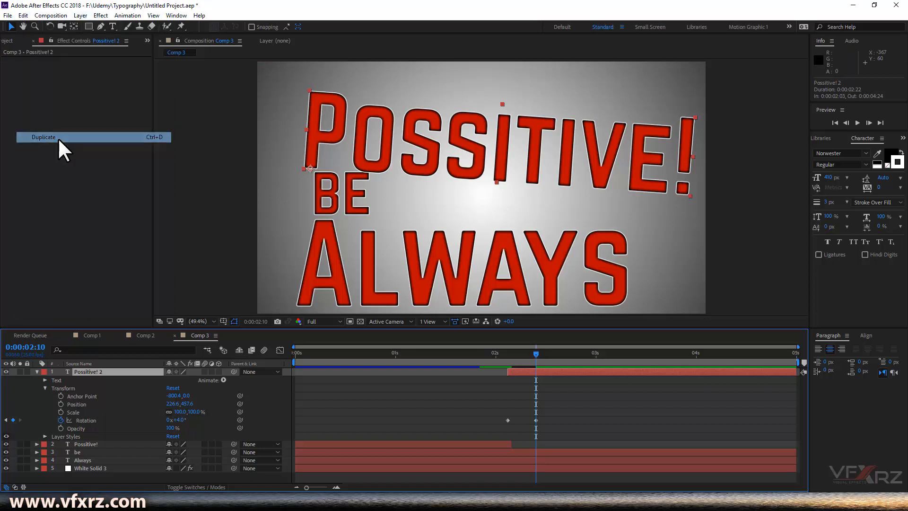
click(38, 381)
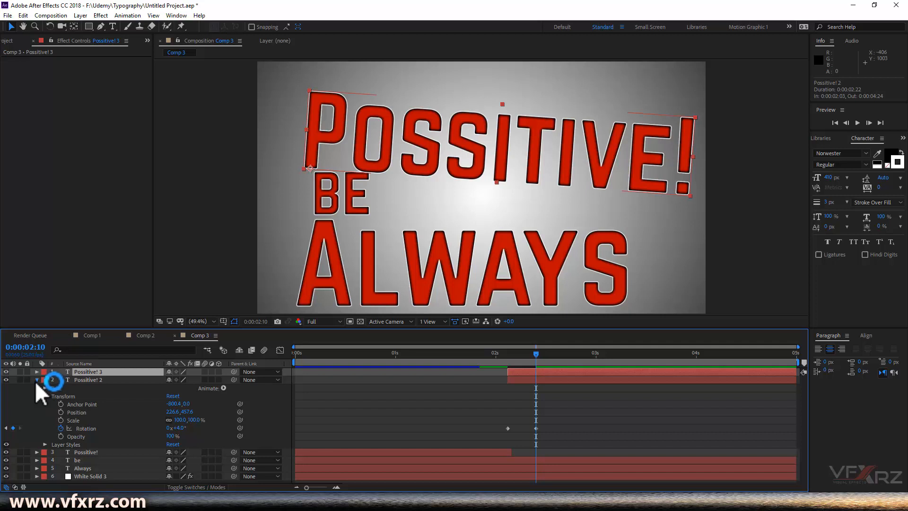
click(37, 381)
click(105, 380)
key(Return)
click(99, 371)
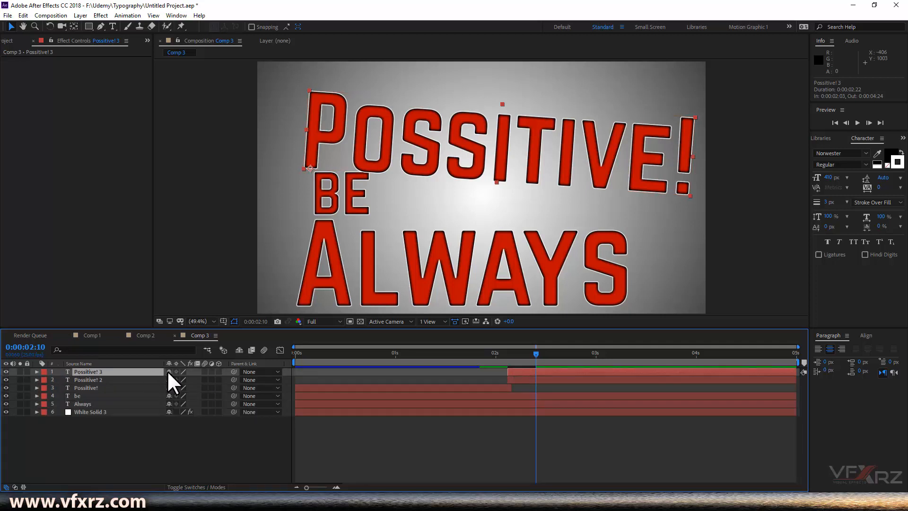
- Trim the Possitive! 2 layer to end at 0:00:02:09 and the Possitive! 3 layer to start at 0:00:02:10
click(538, 380)
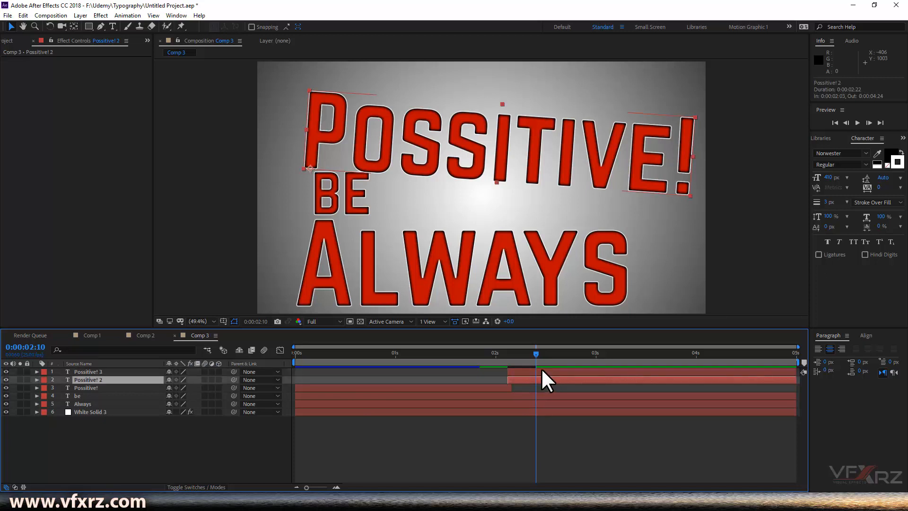
click(767, 371)
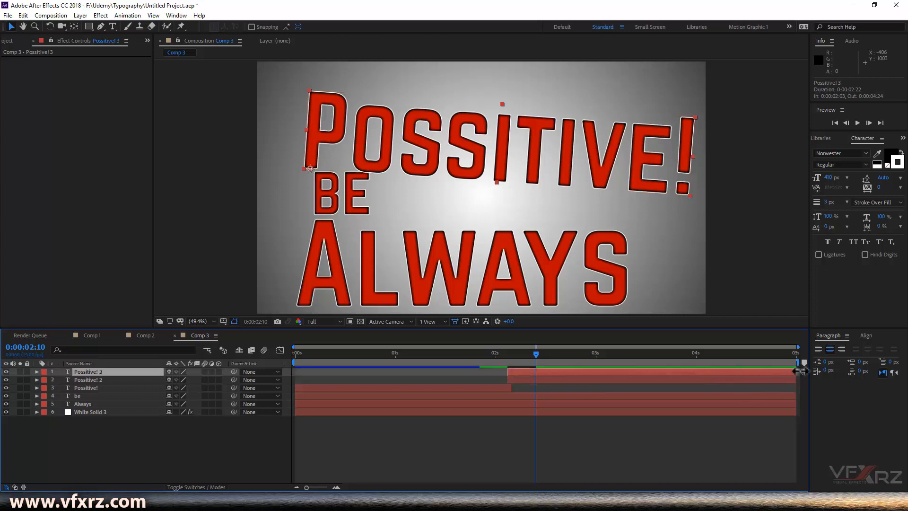
drag(796, 372, 536, 369)
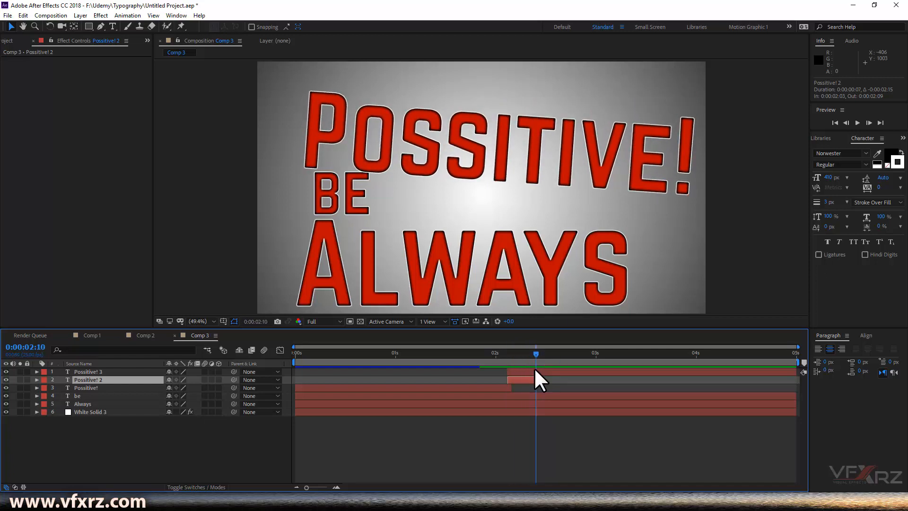
click(535, 369)
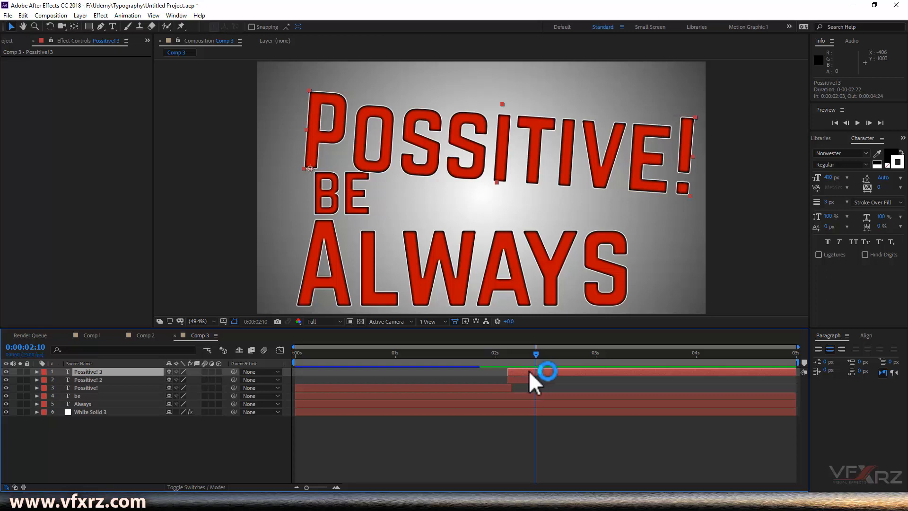
drag(507, 373, 532, 373)
click(546, 372)
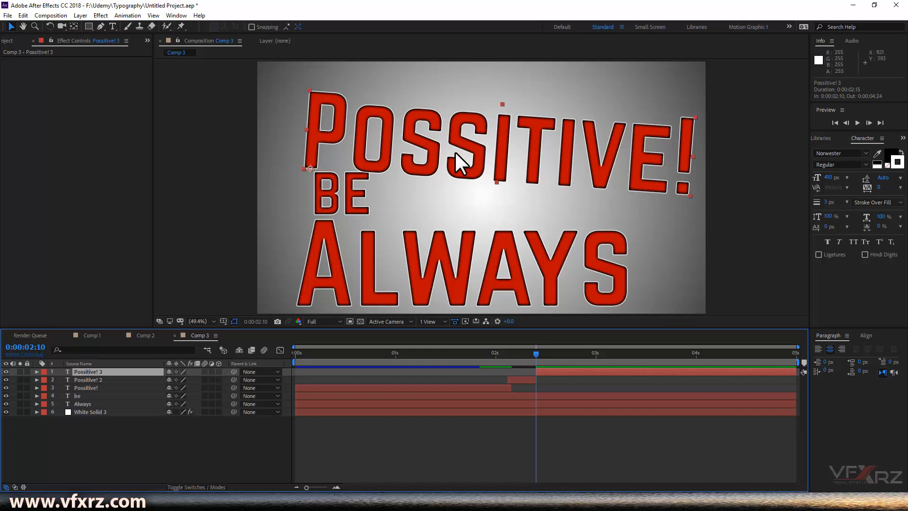
- Draw a rectangular mask on the Possitive! 3 layer around the letters "ssitive!", leaving out "Po"
click(576, 370)
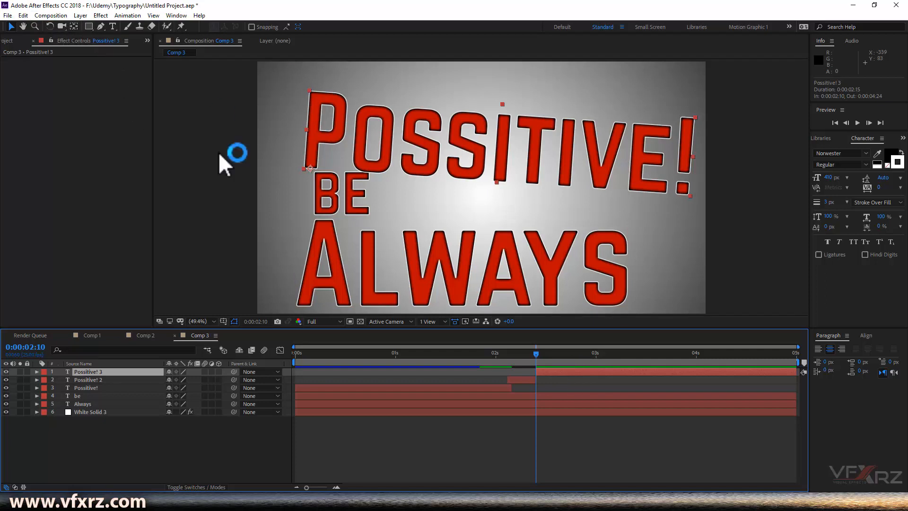
click(88, 26)
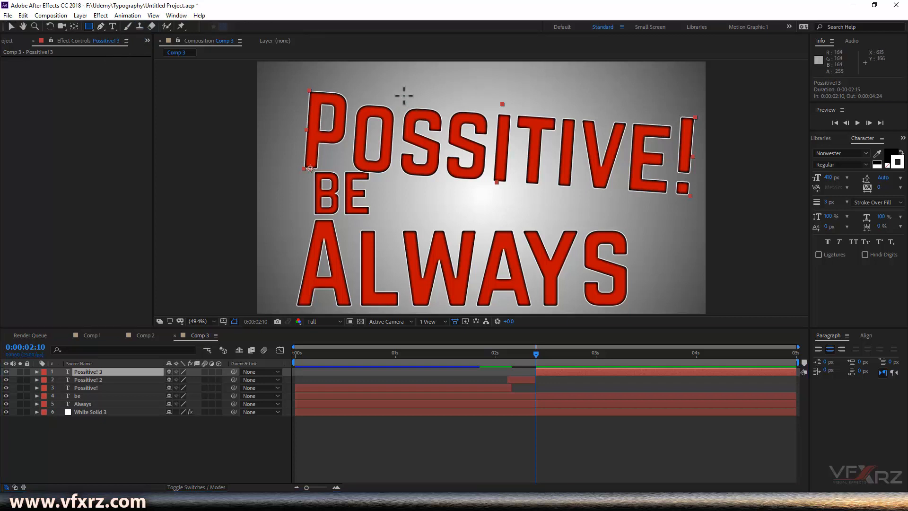
drag(404, 93, 402, 109)
drag(414, 139, 695, 204)
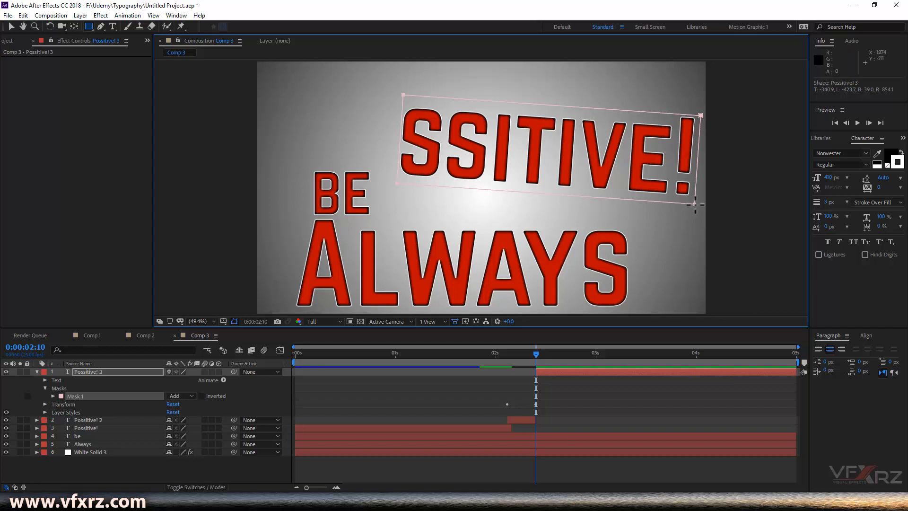
- Duplicate the masked Possitive! 3 layer and set Mask 1 on the original Possitive! 3 layer to Inverted
click(571, 371)
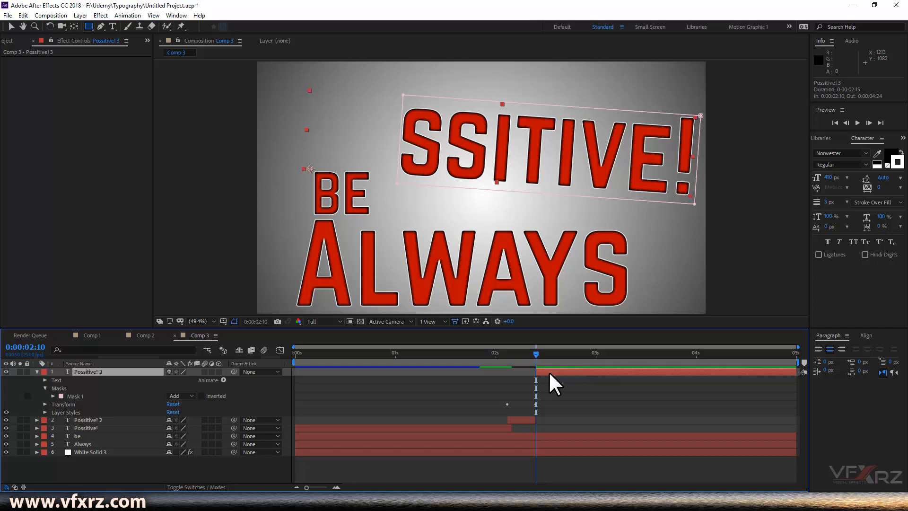
click(23, 15)
click(76, 142)
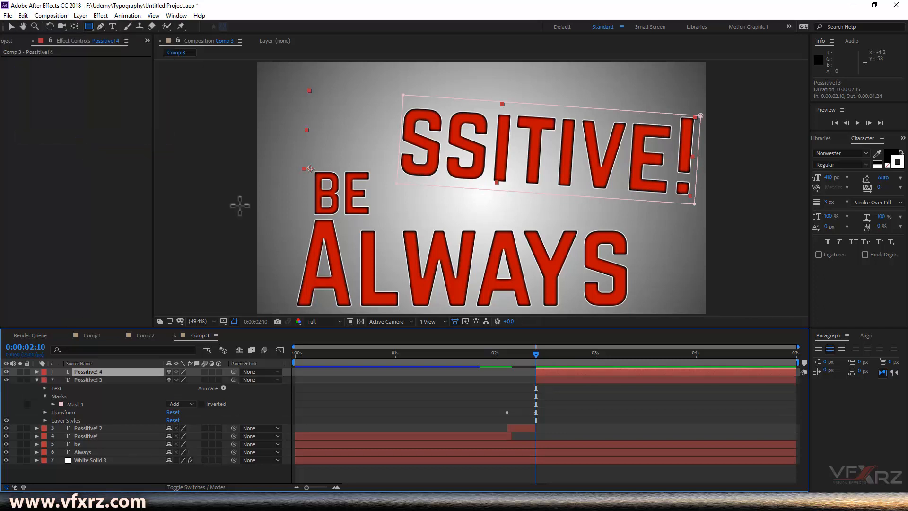
click(94, 380)
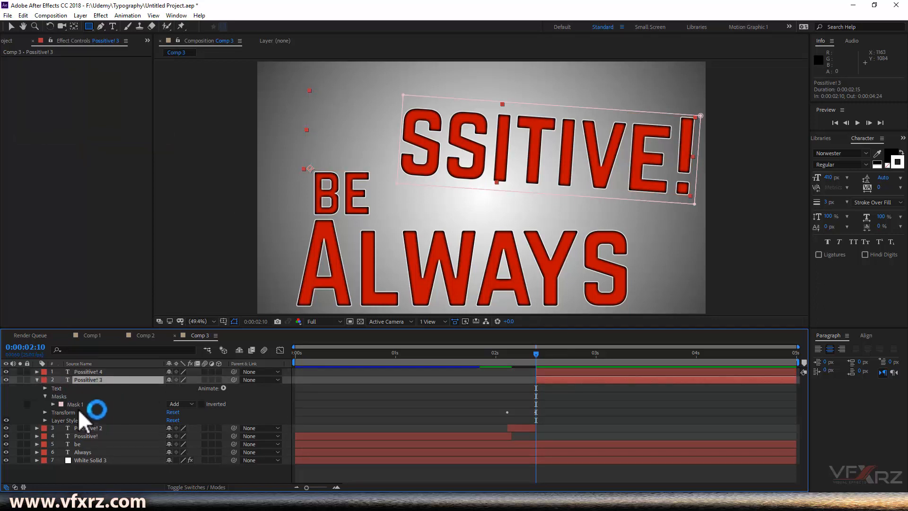
click(56, 405)
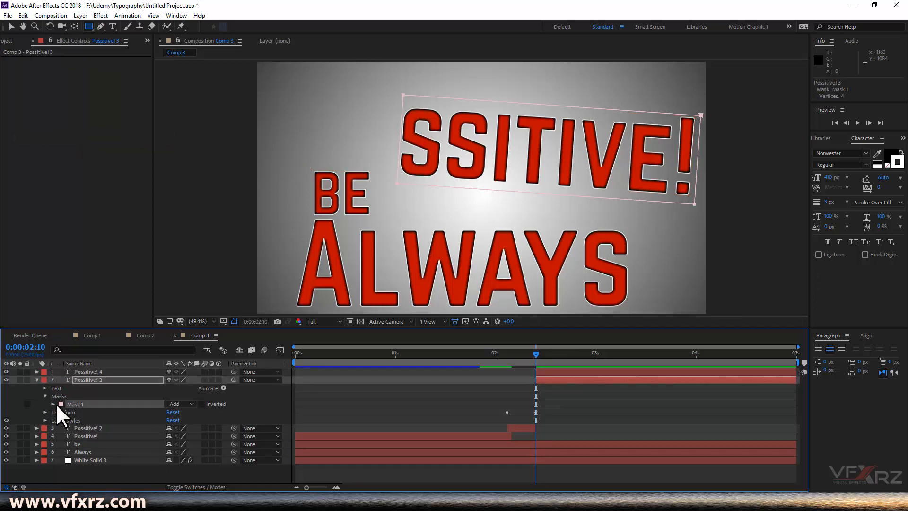
click(202, 403)
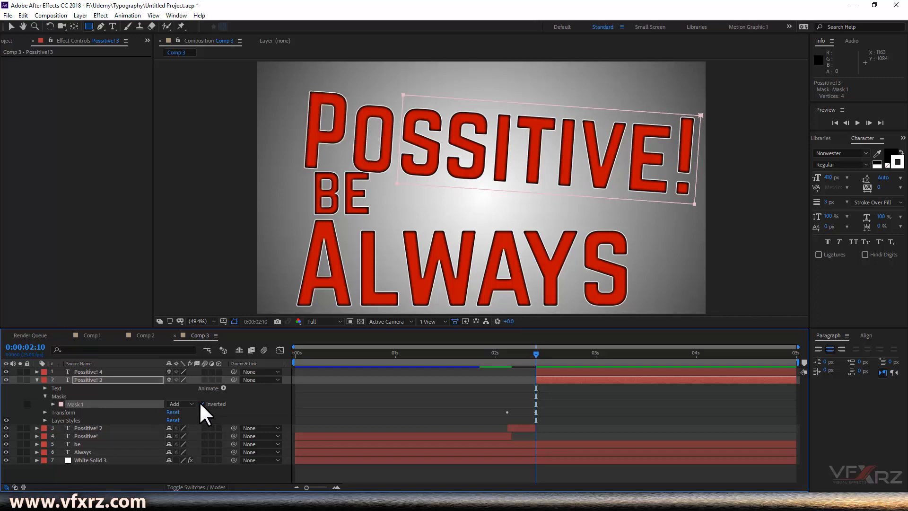
click(123, 378)
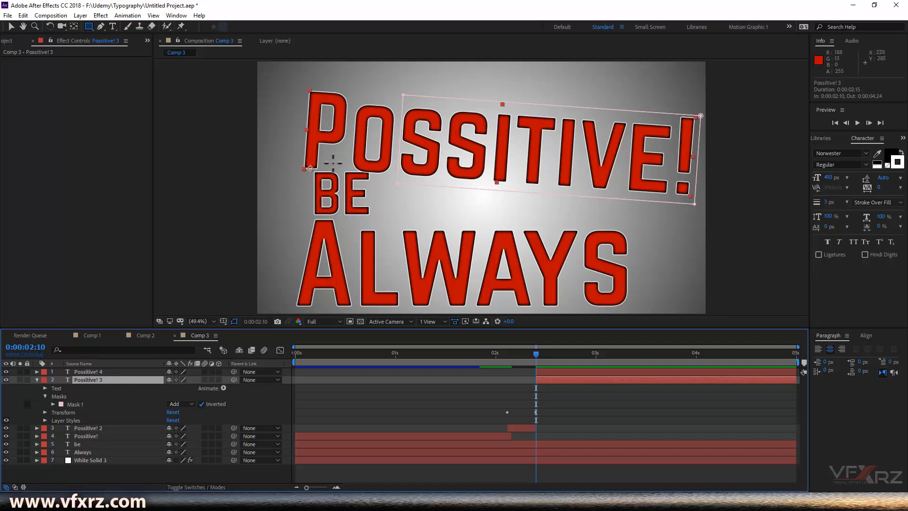
click(136, 369)
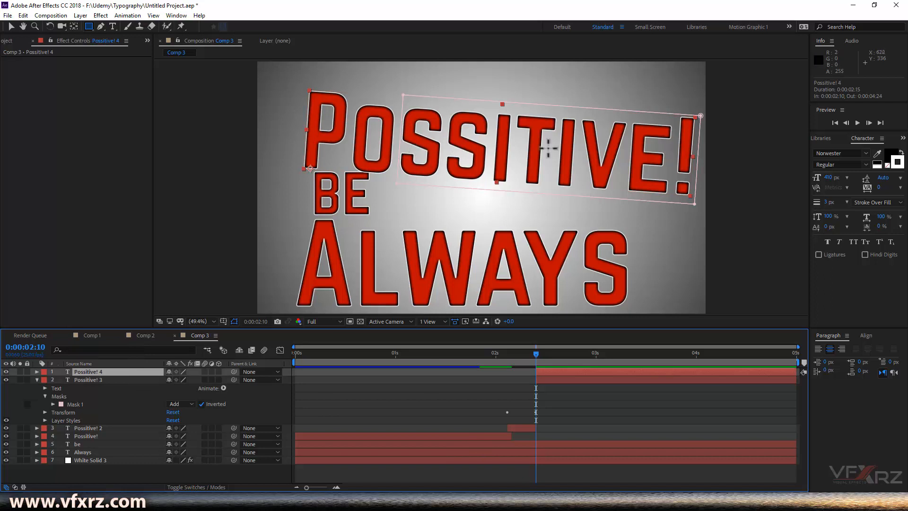
- Rename the Possitive! 3 layer to "PO" and the Possitive! 4 layer to "SSITIV!"
click(105, 380)
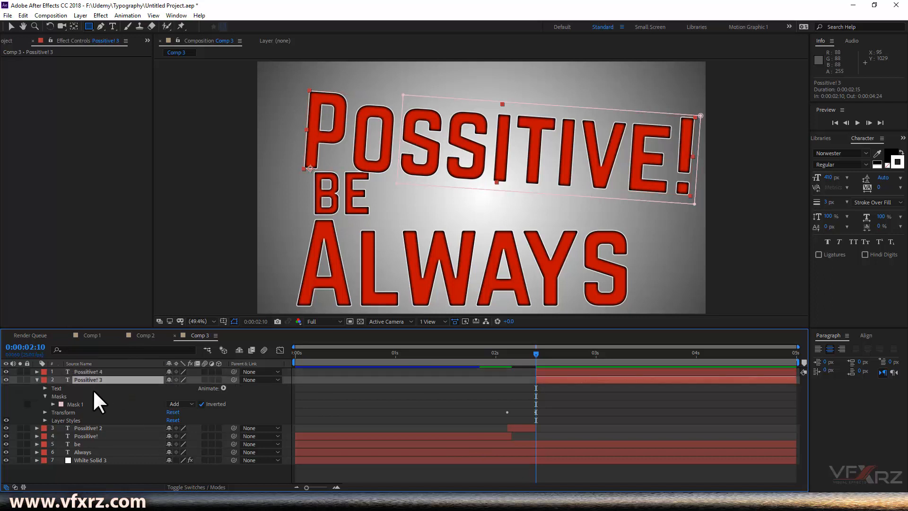
key(Return)
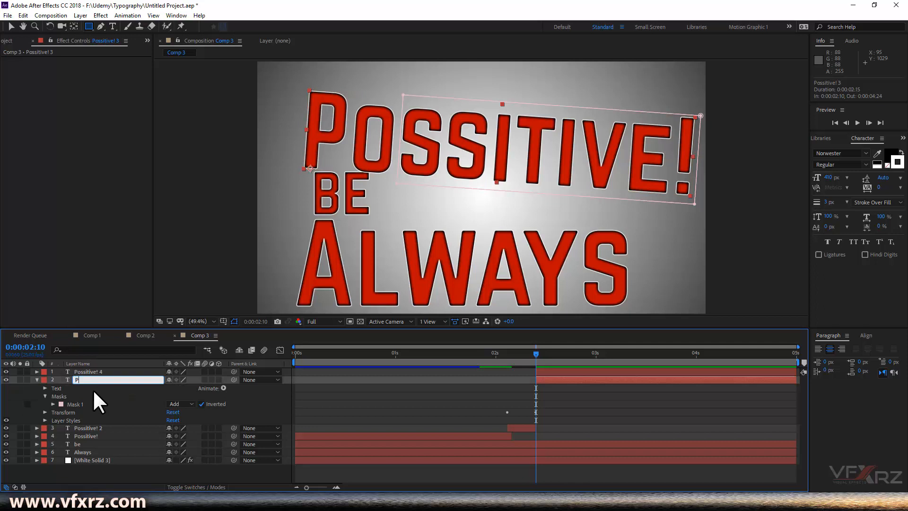
text(PO)
click(83, 373)
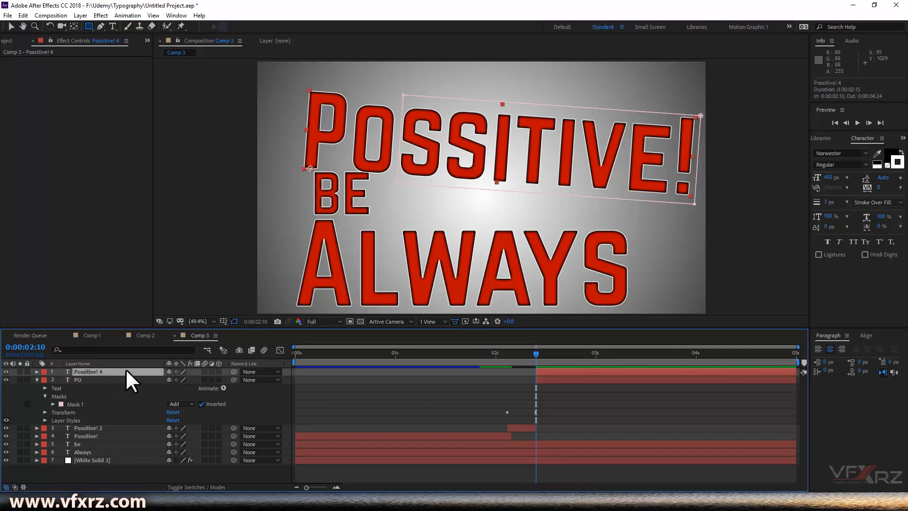
key(Return)
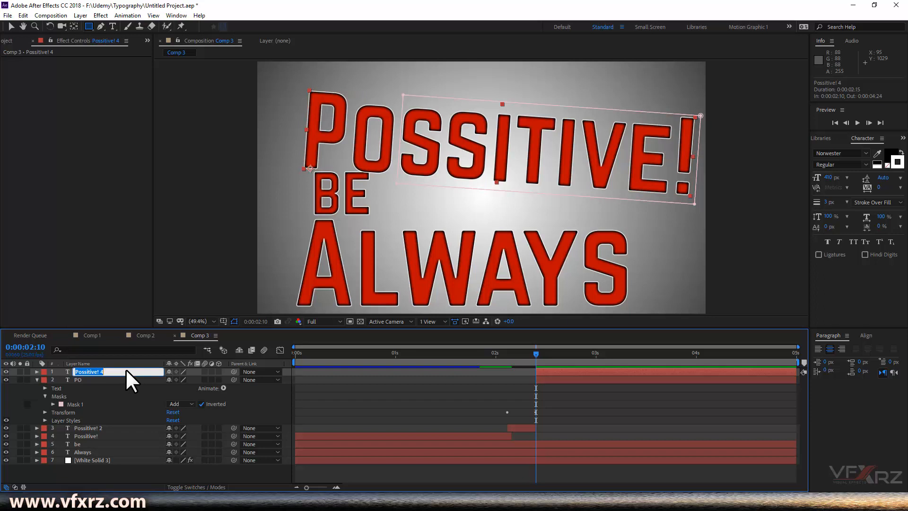
text(SSITIV!)
key(Return)
- Clear the existing Rotation keyframes on the SSITIV! layer and add a new Rotation keyframe at 0:00:02:10
click(88, 380)
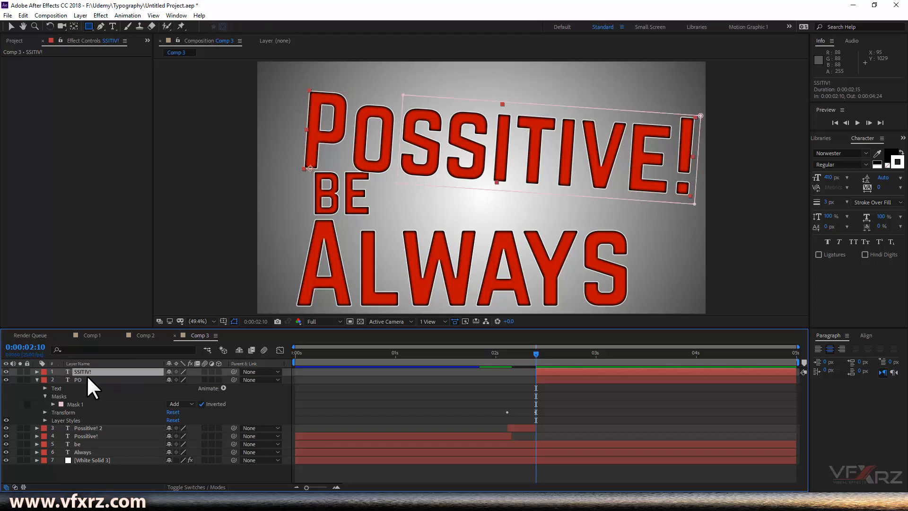
click(90, 371)
click(37, 379)
click(37, 372)
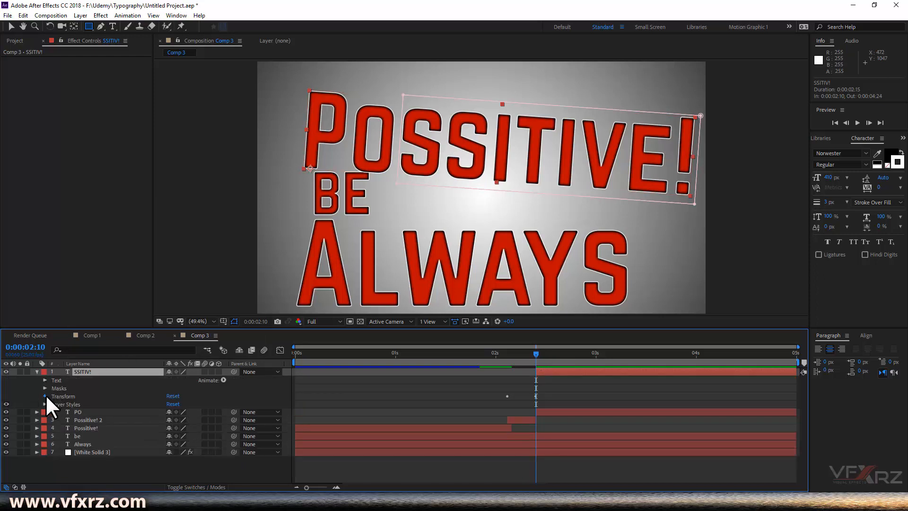
click(45, 396)
click(75, 411)
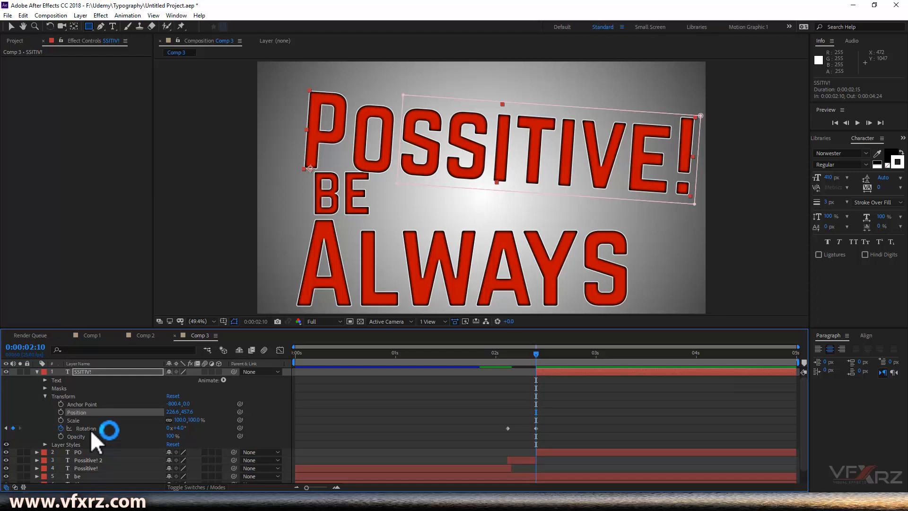
click(61, 429)
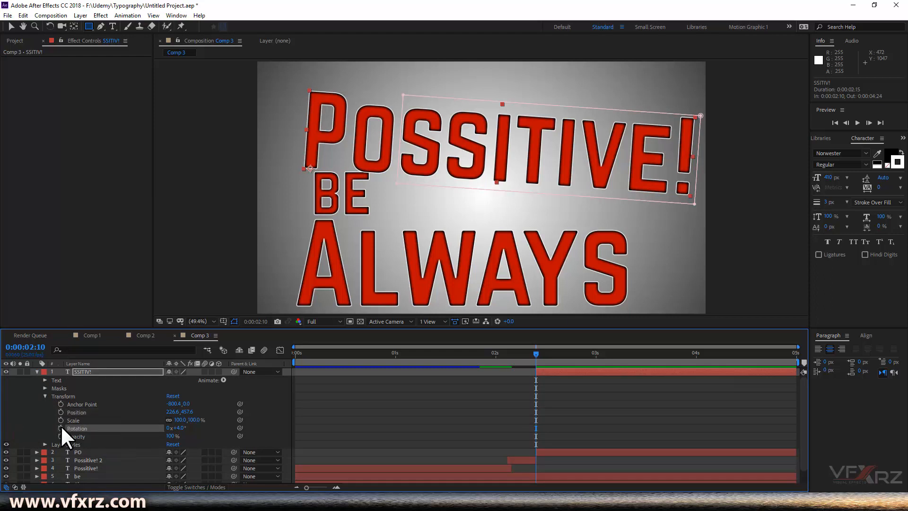
click(61, 427)
- Move the SSITIV! anchor point to the lower-left corner of "ssitive!" and set its Rotation to 15° at 0:00:02:18
drag(539, 352, 568, 359)
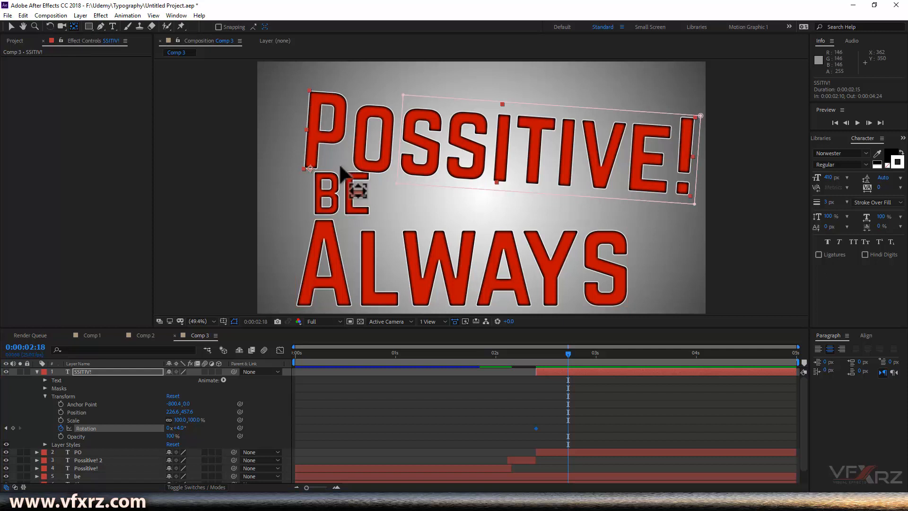
drag(310, 169, 395, 172)
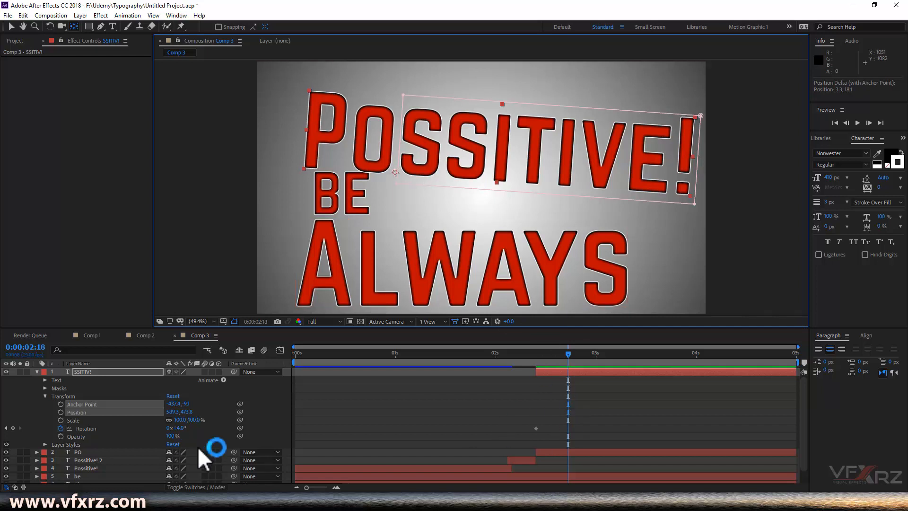
drag(183, 433, 192, 433)
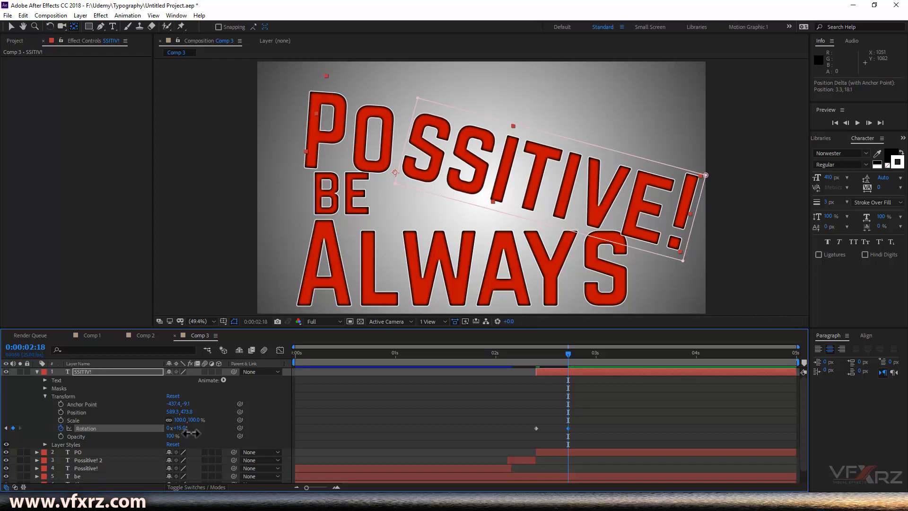
drag(560, 354, 566, 379)
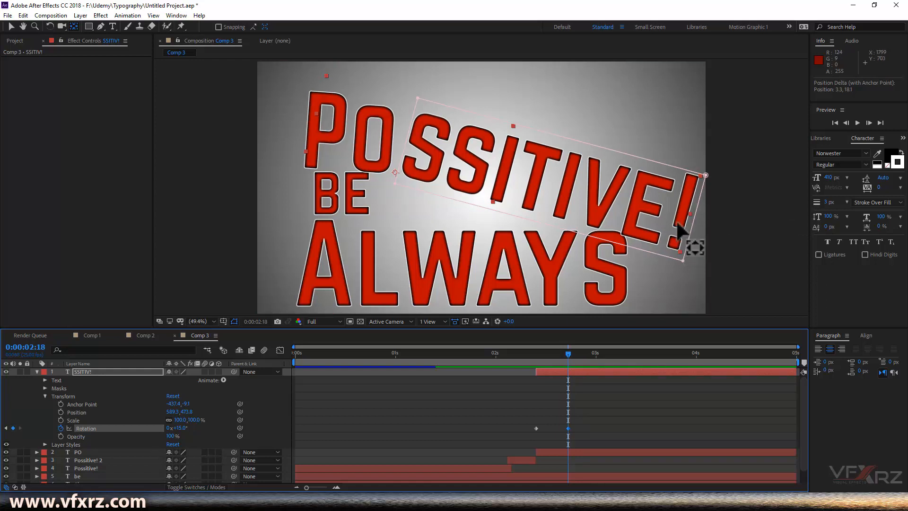
- Duplicate the SSITIV! layer
click(37, 372)
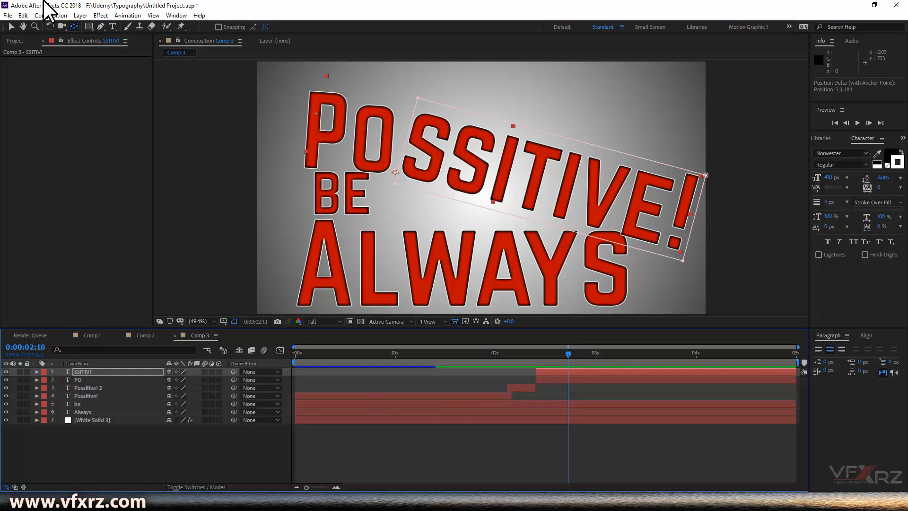
click(11, 26)
click(615, 371)
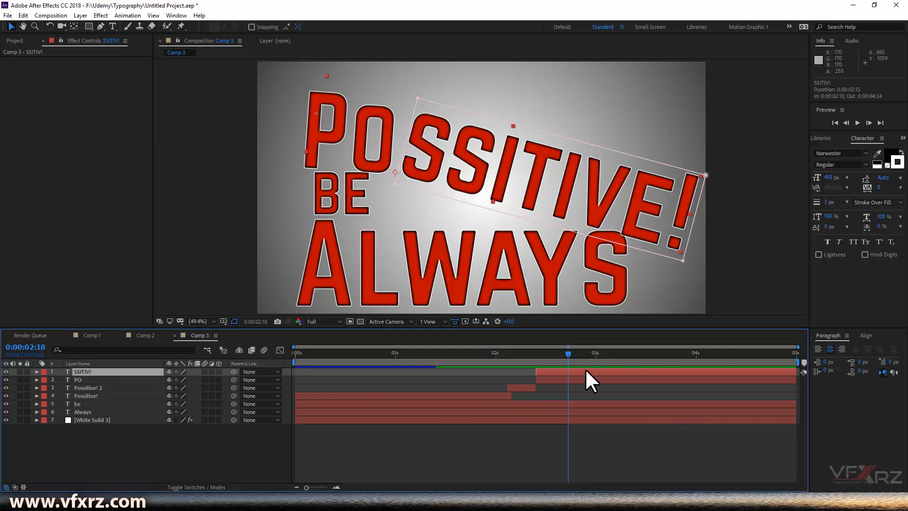
click(23, 15)
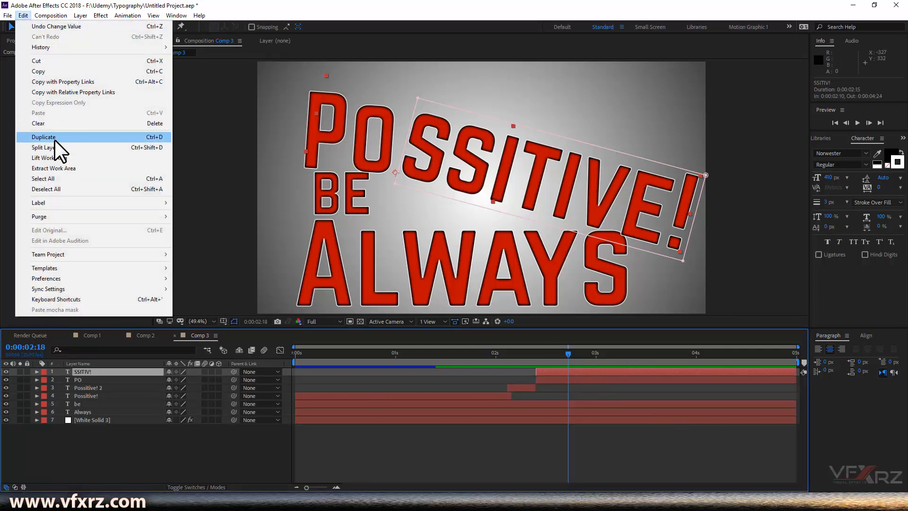
click(55, 140)
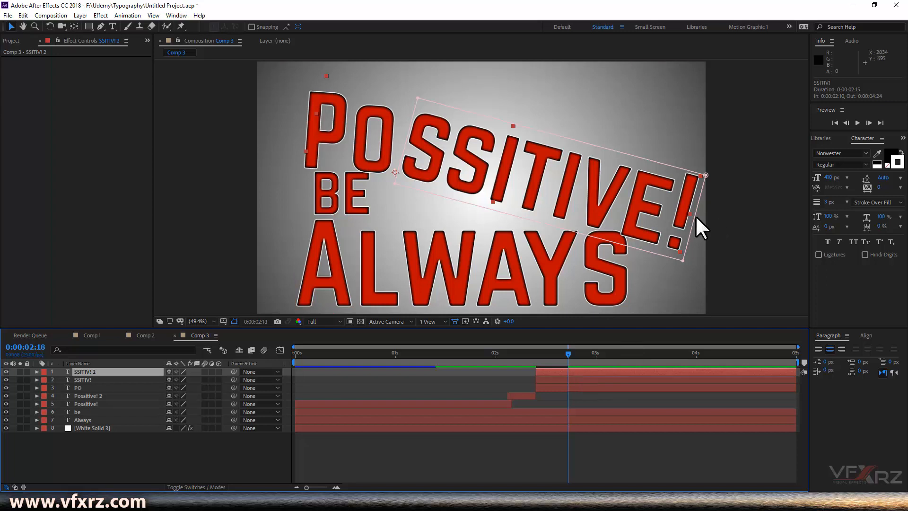
- Narrow the mask on the original SSITIV! layer from its right side so it leaves out the exclamation mark
click(539, 378)
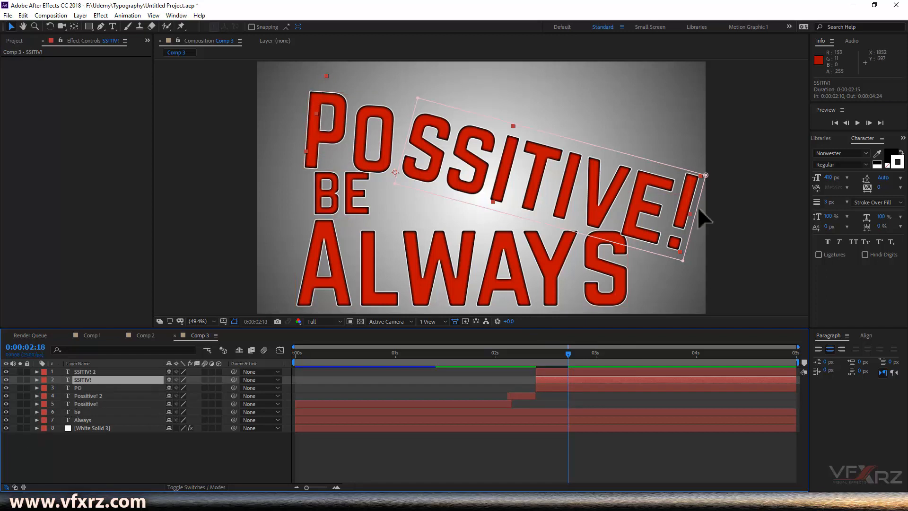
drag(694, 209, 670, 205)
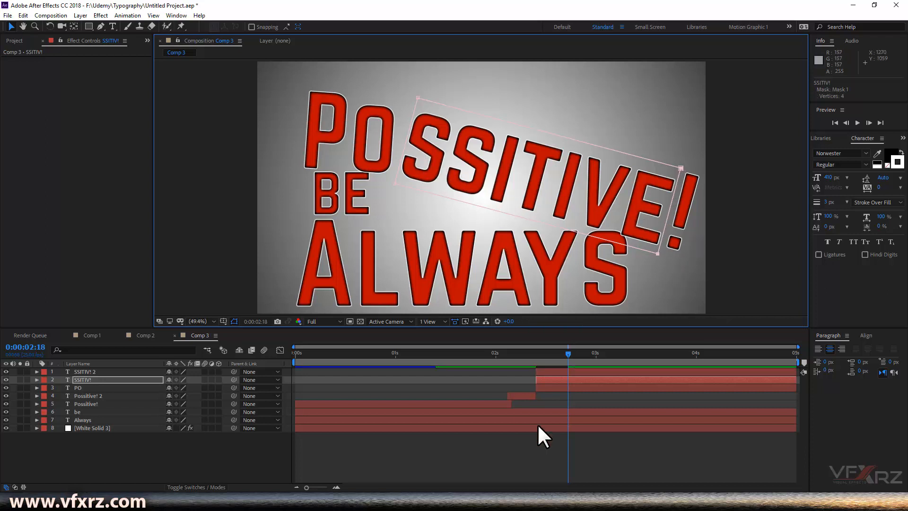
click(579, 370)
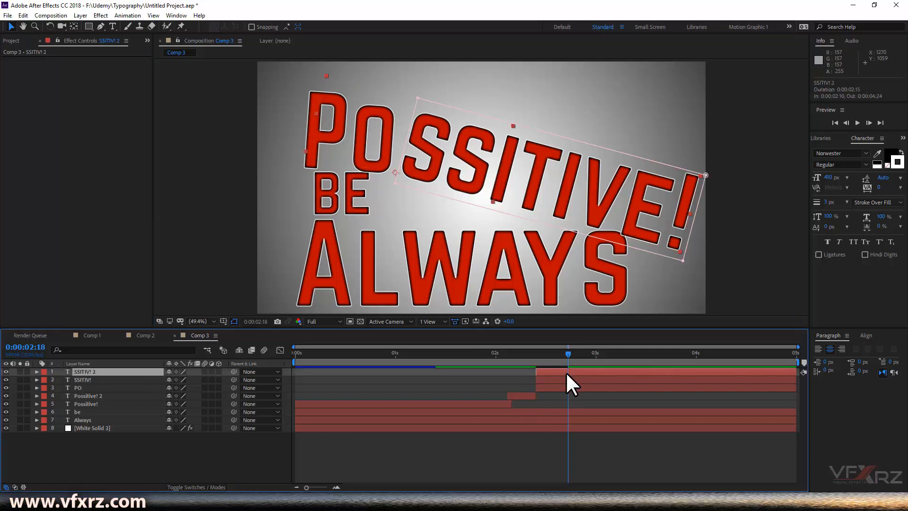
click(168, 373)
- Rename the SSITIV! layer to "SSITIV" and the SSITIV! 2 layer to "!"
click(133, 377)
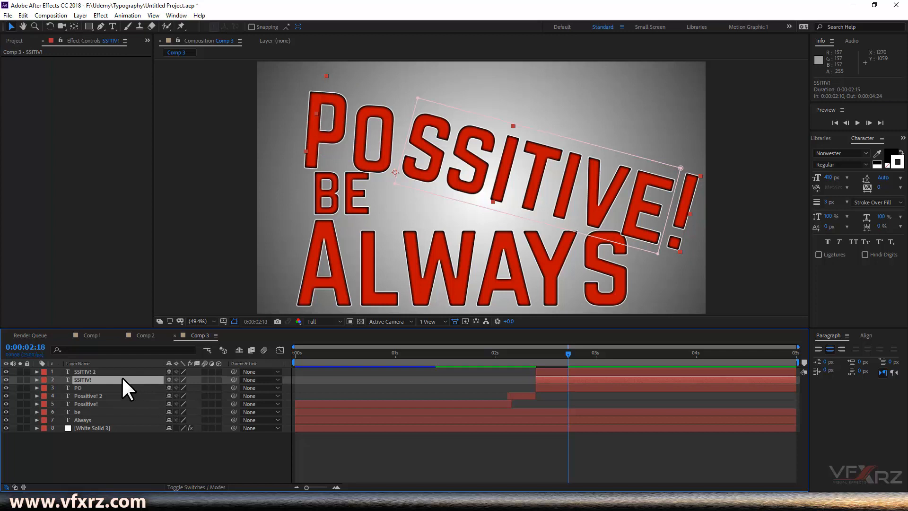
key(Return)
click(107, 377)
key(BackSpace)
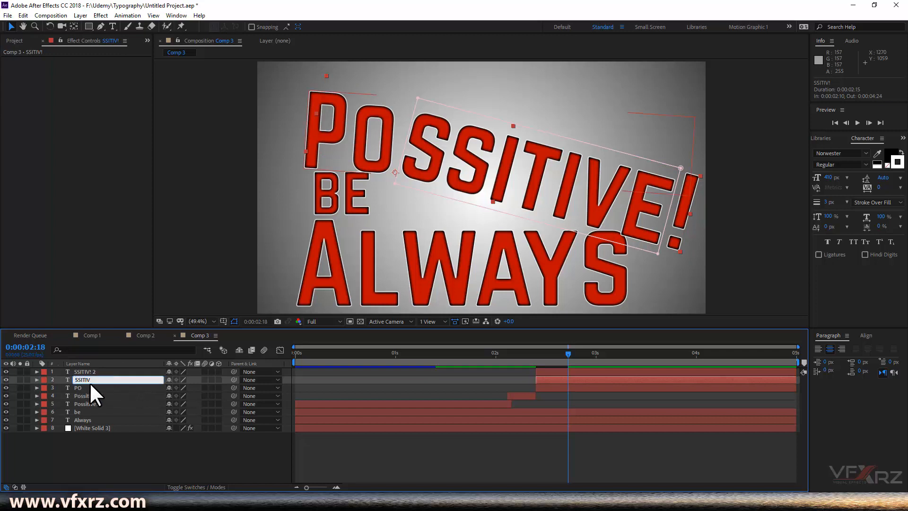
click(118, 372)
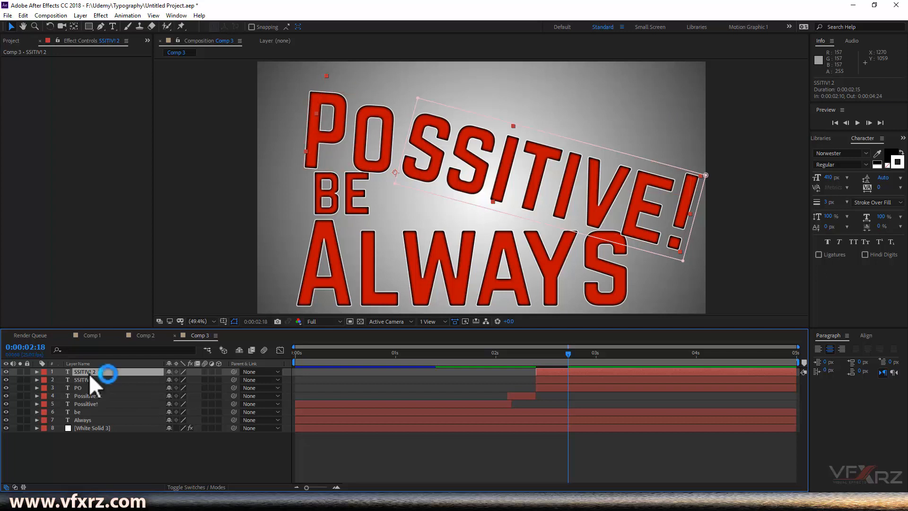
key(Return)
text(!)
key(Return)
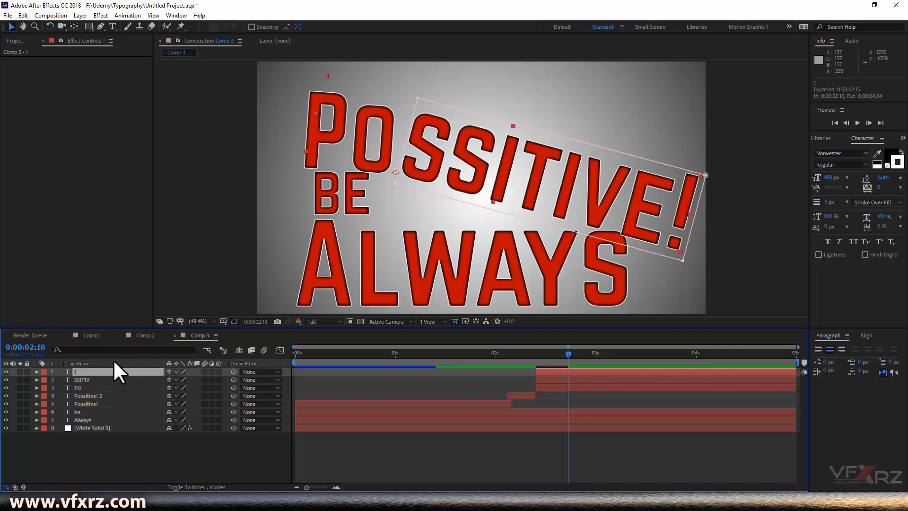
- Move the left edge of the "!" layer's mask across so it encloses only the exclamation mark
click(413, 136)
drag(414, 136, 674, 207)
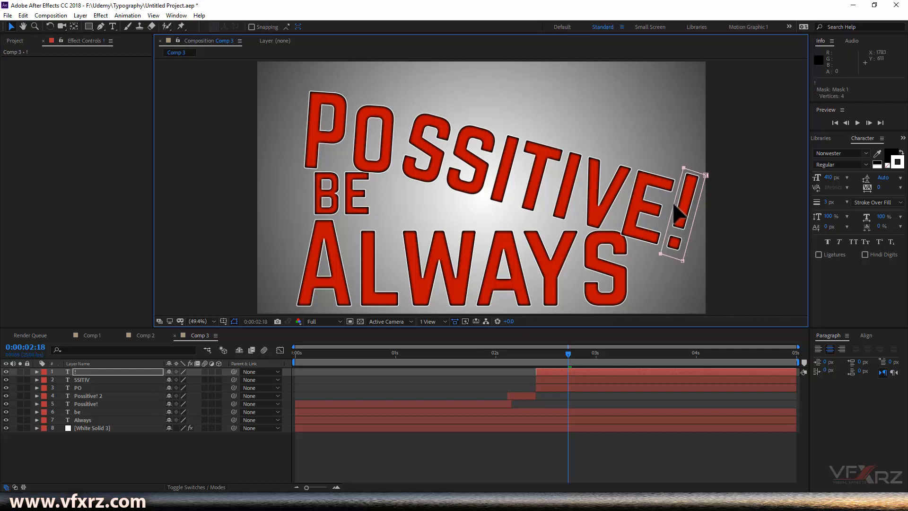
click(580, 370)
mouse_move(559, 361)
mouse_down()
mouse_move(537, 359)
mouse_move(567, 364)
mouse_up()
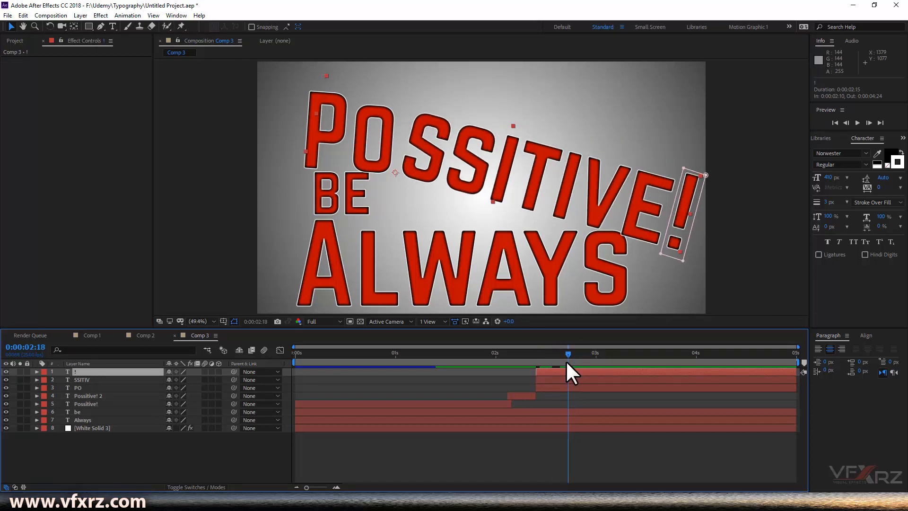
- Duplicate the "!" layer
click(37, 372)
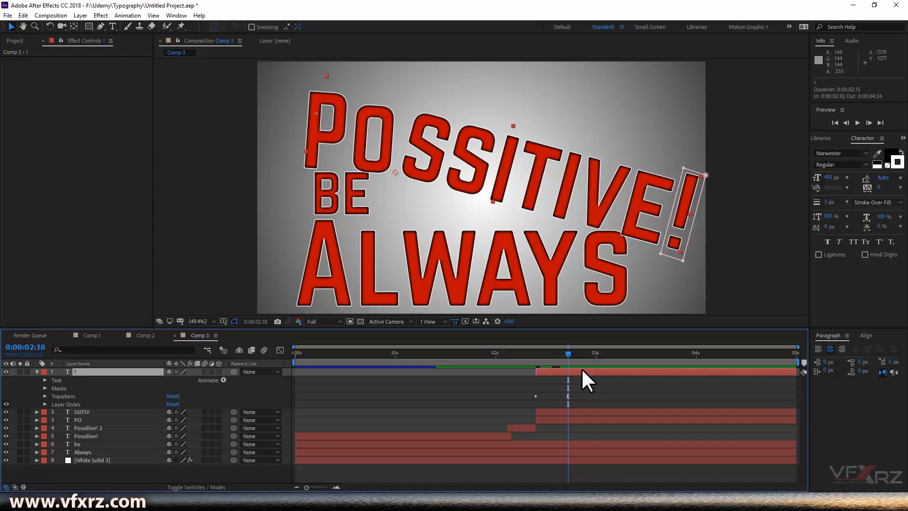
click(23, 14)
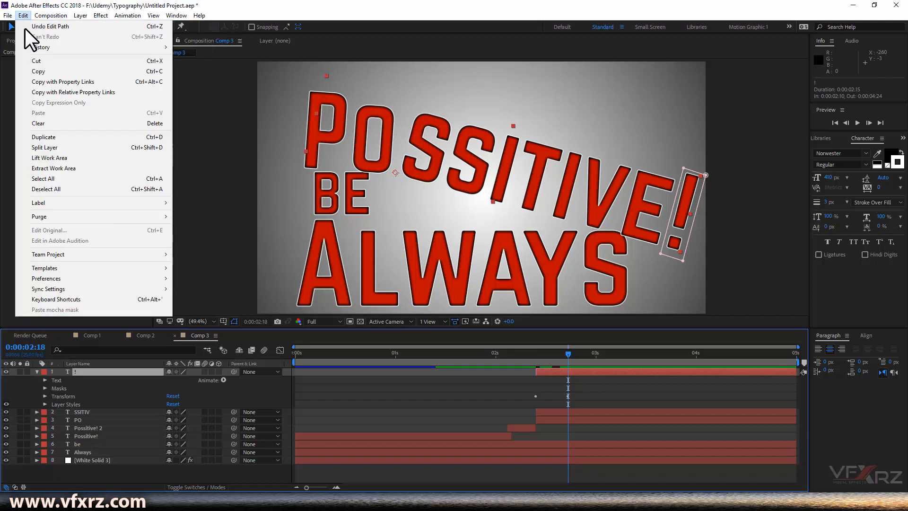
click(43, 137)
click(568, 375)
click(77, 373)
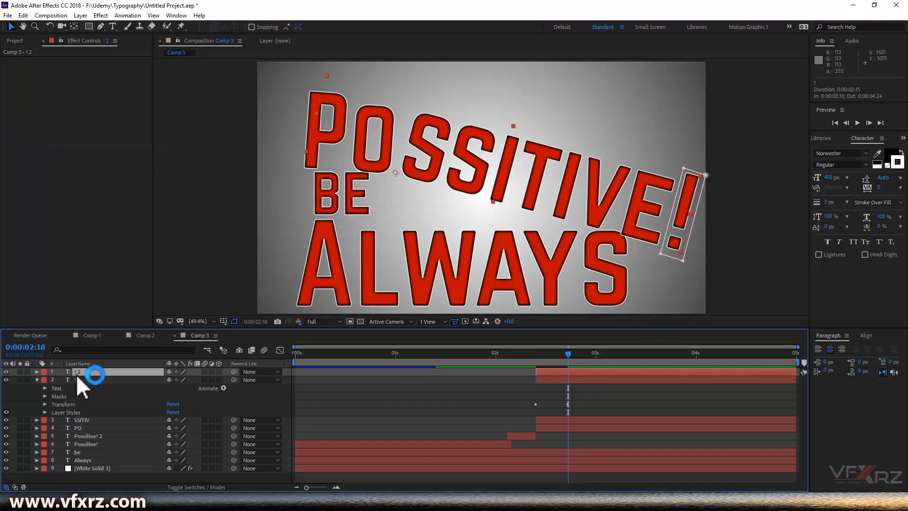
- Trim the "!" layer's end and the "! 2" layer's start to meet at 0:00:02:18
click(580, 378)
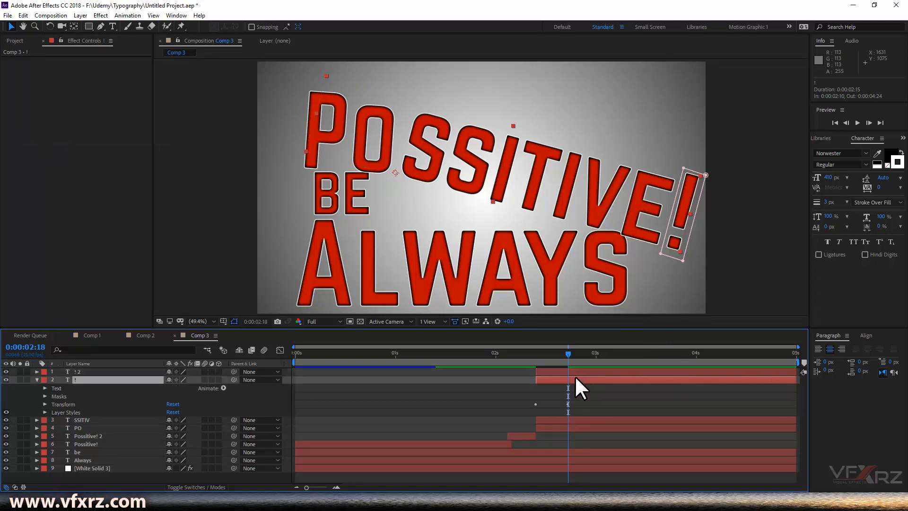
drag(795, 379, 567, 368)
click(570, 372)
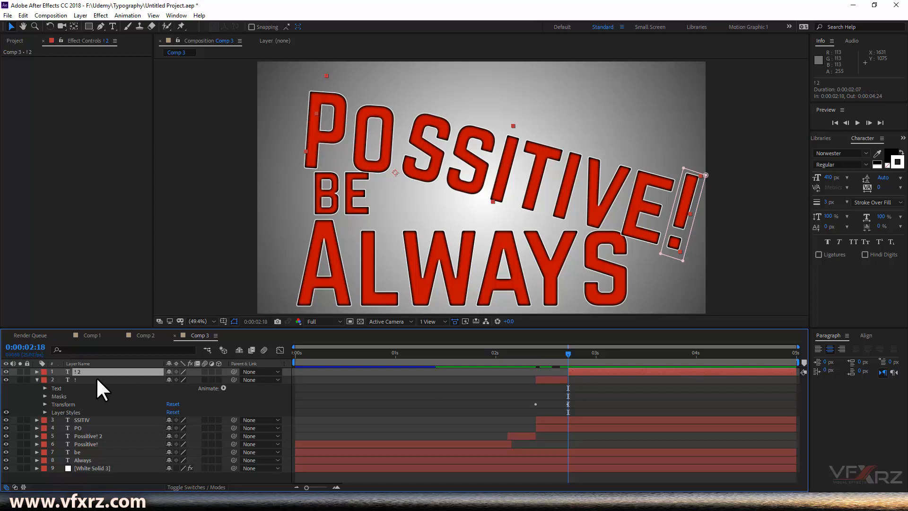
- Clear the Rotation keyframes on the "! 2" layer and move its anchor point to the exclamation mark's lower-left corner
click(37, 372)
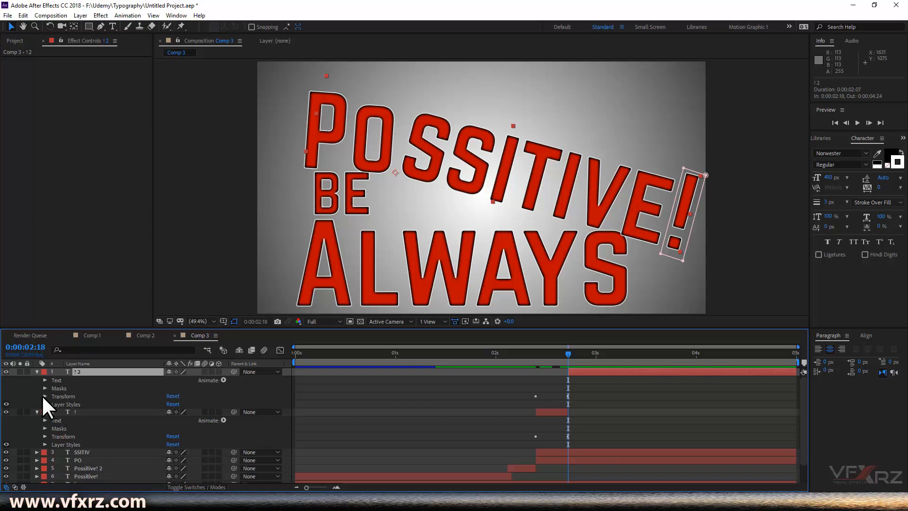
click(45, 397)
click(95, 428)
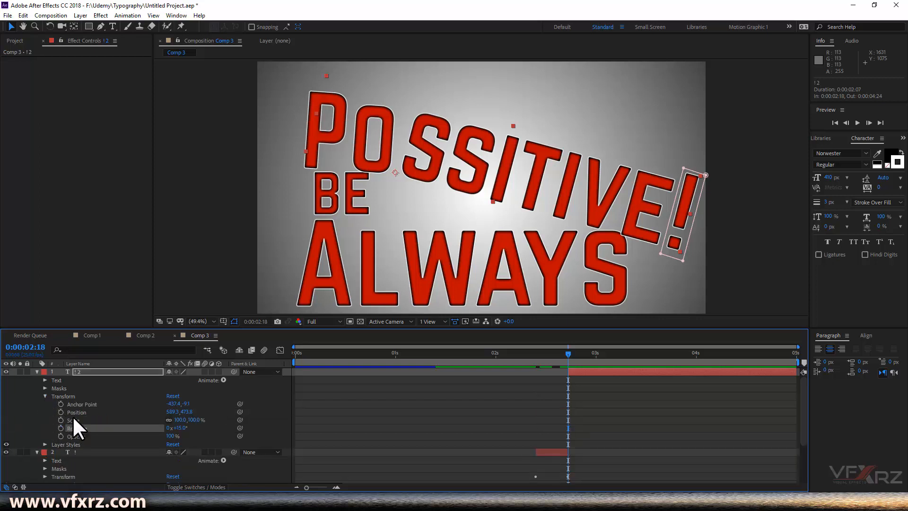
click(72, 25)
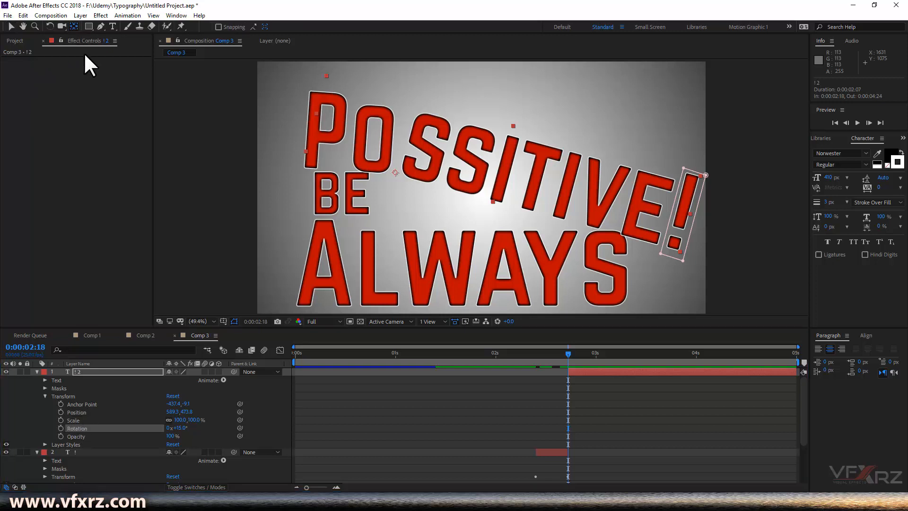
click(89, 405)
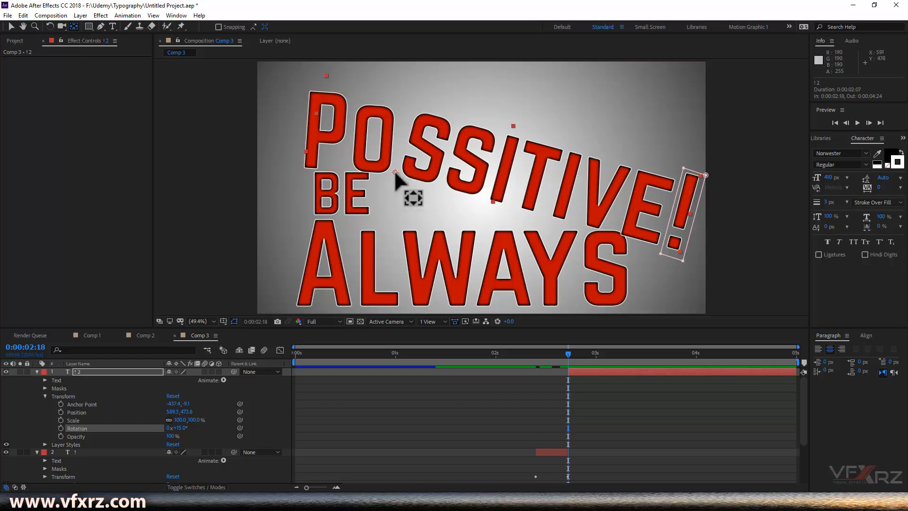
drag(395, 174, 662, 256)
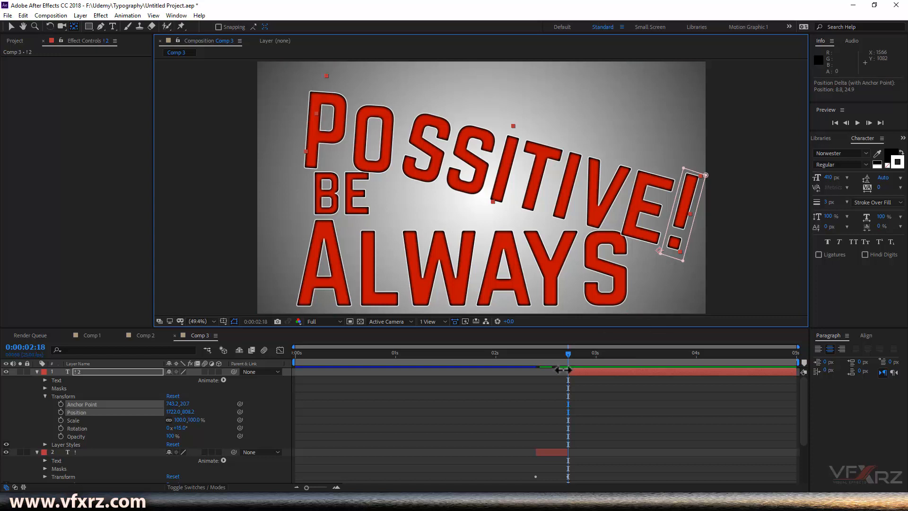
- Keyframe the "! 2" layer's Rotation at 0:00:02:18 and set it to 139° at 0:00:03:03
click(77, 428)
click(61, 428)
drag(578, 361, 606, 358)
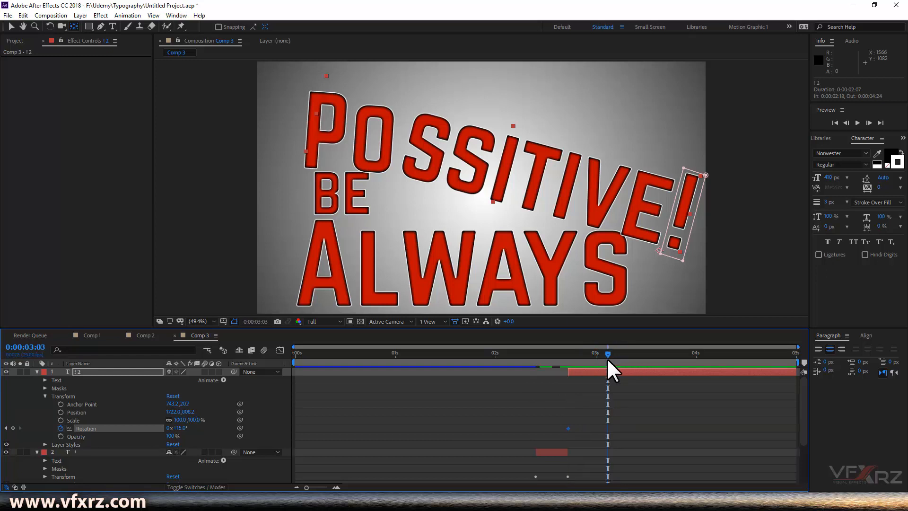
drag(182, 428, 249, 436)
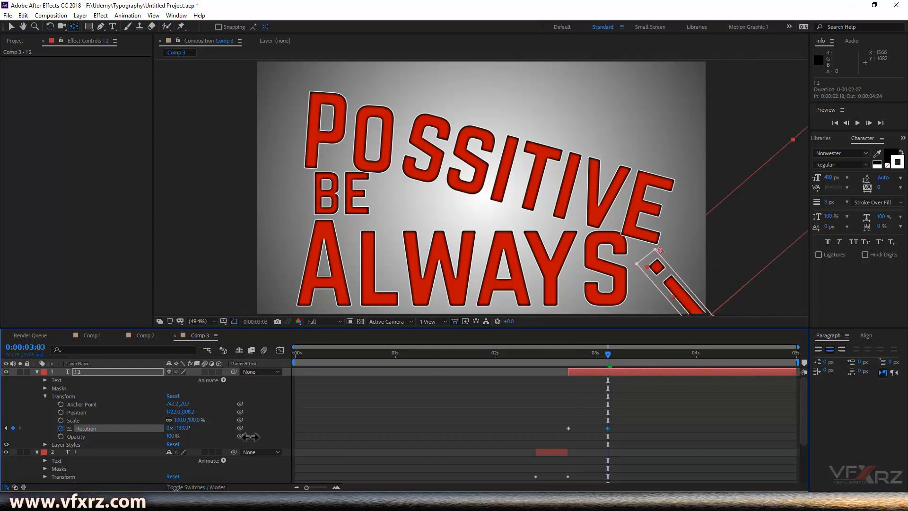
- Preview the Comp 3 animation from the start, then move the current time to 0:00:02:00
click(603, 353)
drag(602, 352, 283, 384)
key(space)
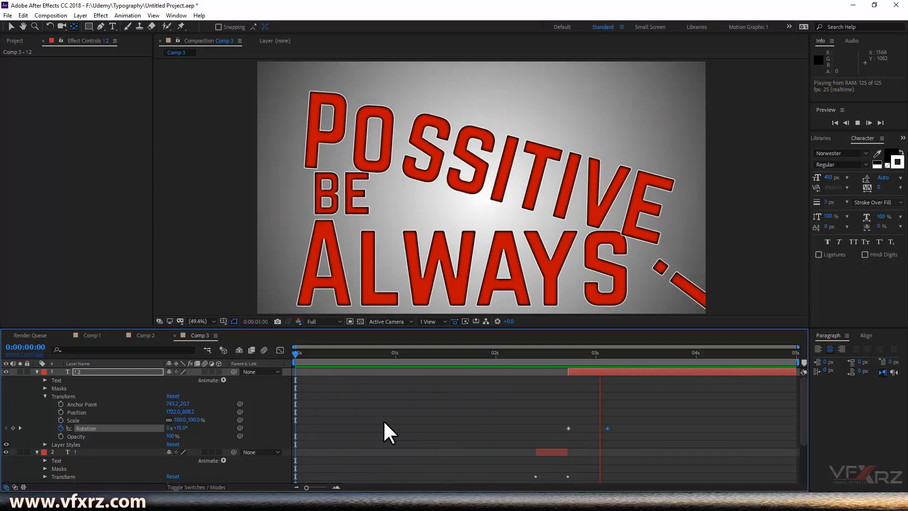
click(495, 354)
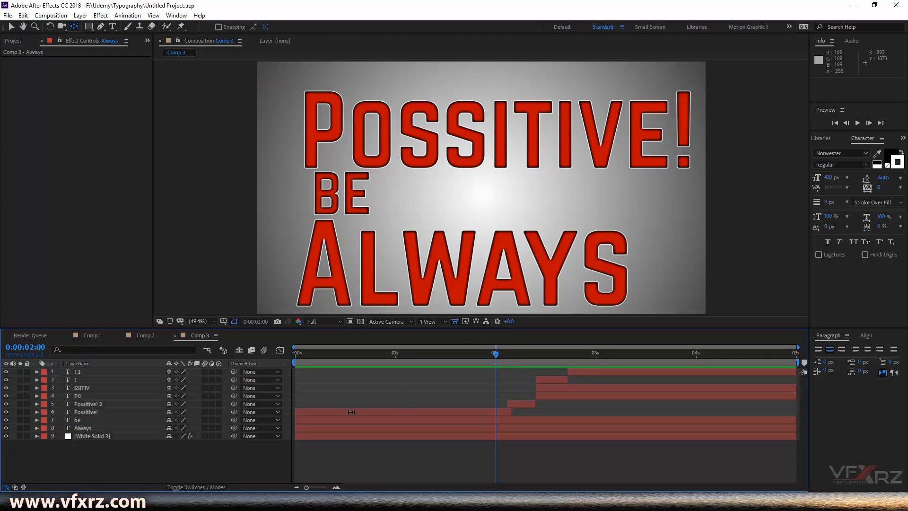
- Reveal the keyframed properties of all text layers from "! 2" down to "Always"
click(87, 427)
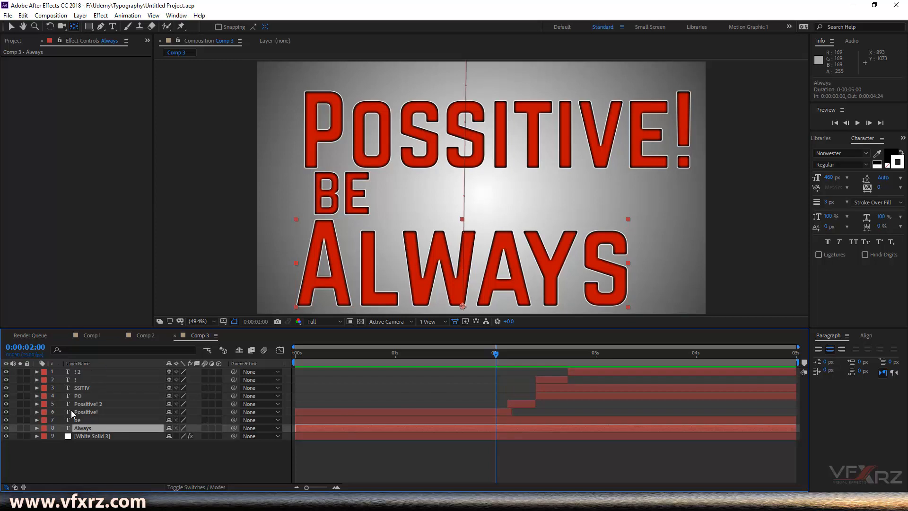
shift+click(78, 373)
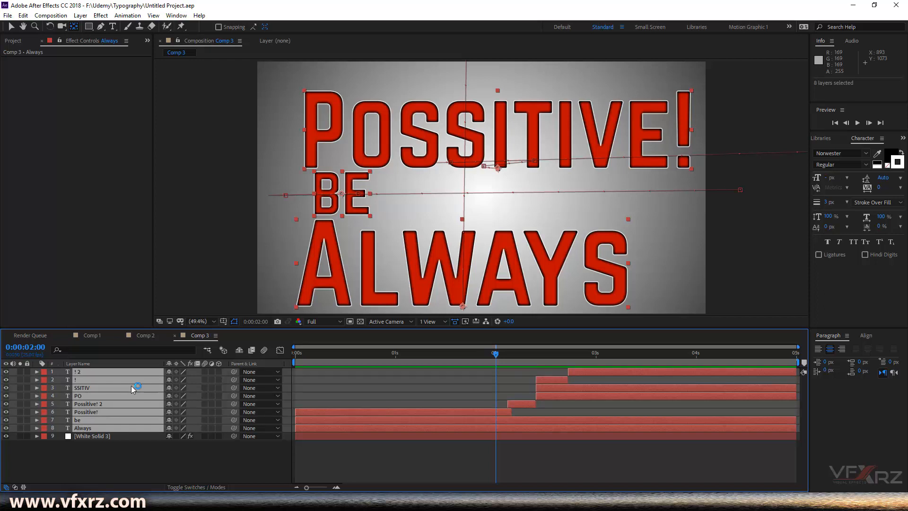
key(u)
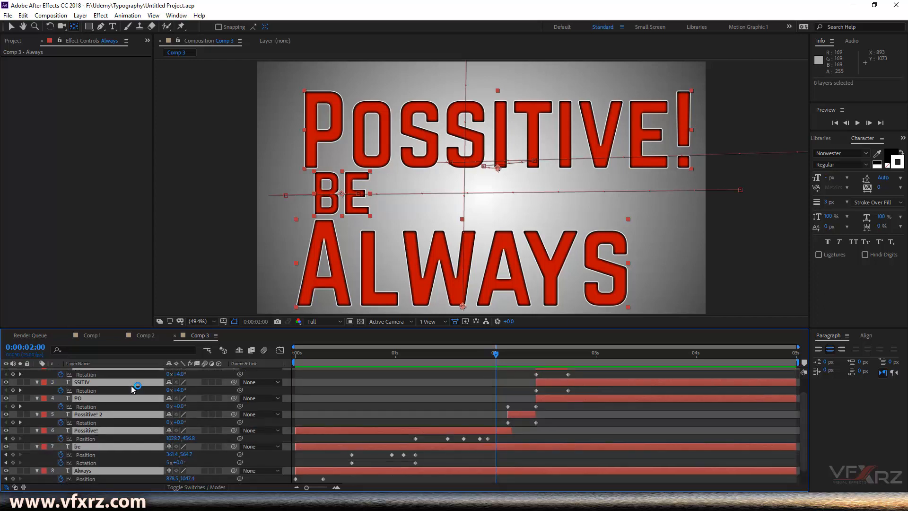
scroll(94, 415, down, 1)
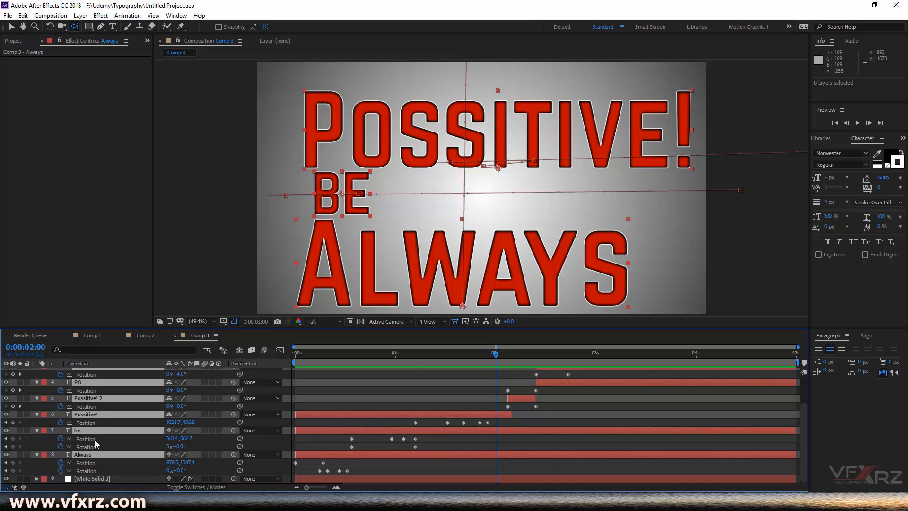
scroll(116, 396, up, 2)
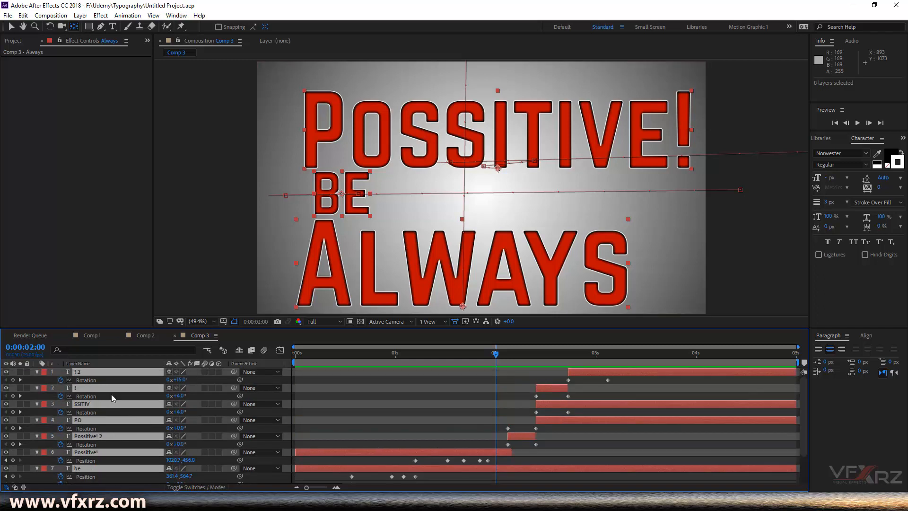
- Apply Easy Ease to all Position and Rotation keyframes on the eight text layers, from "! 2" to "Always"
click(85, 380)
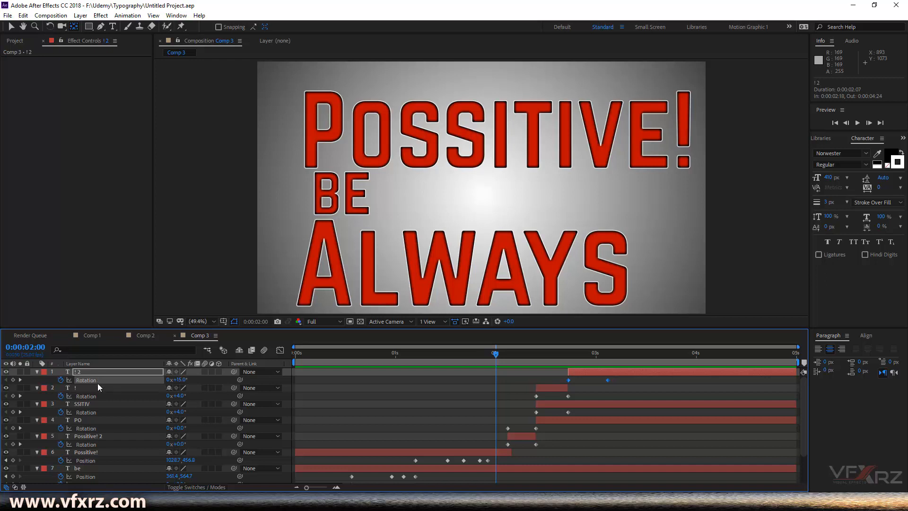
shift+click(83, 396)
shift+click(86, 413)
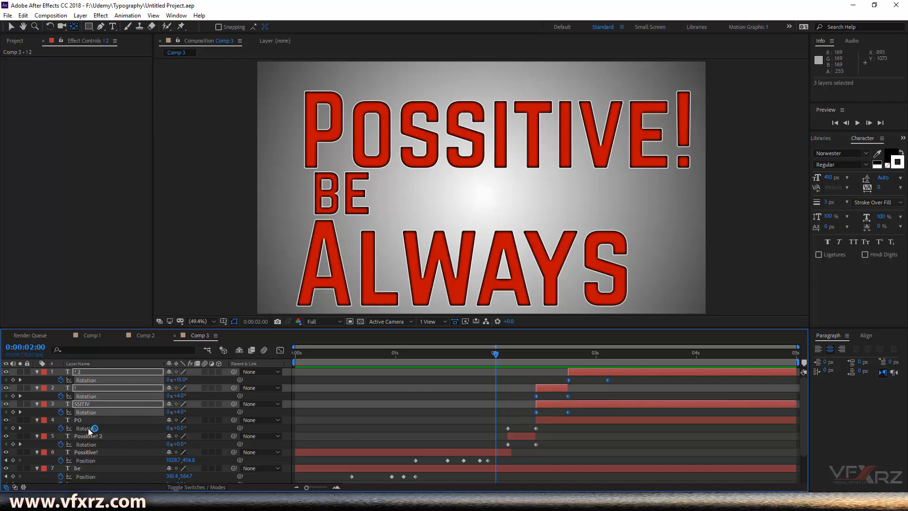
shift+click(89, 429)
shift+click(87, 436)
shift+click(88, 452)
scroll(92, 444, down, 2)
shift+click(83, 438)
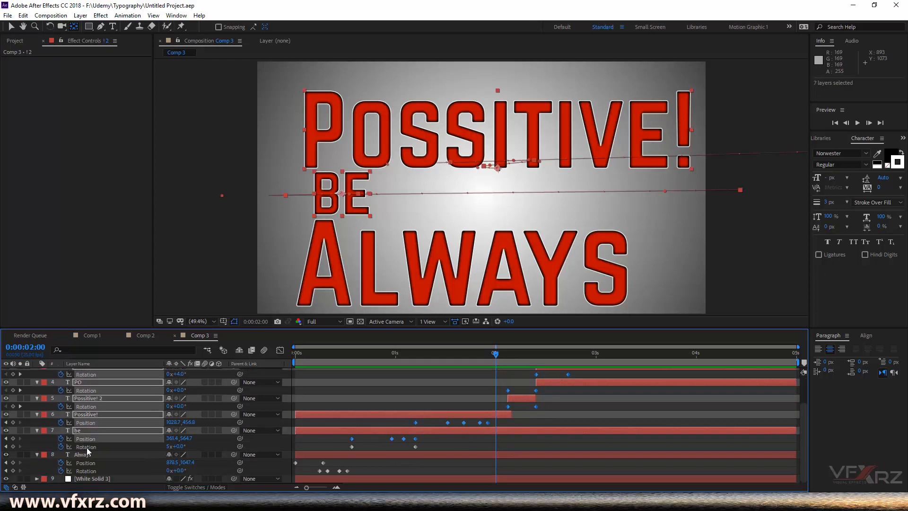
shift+click(93, 463)
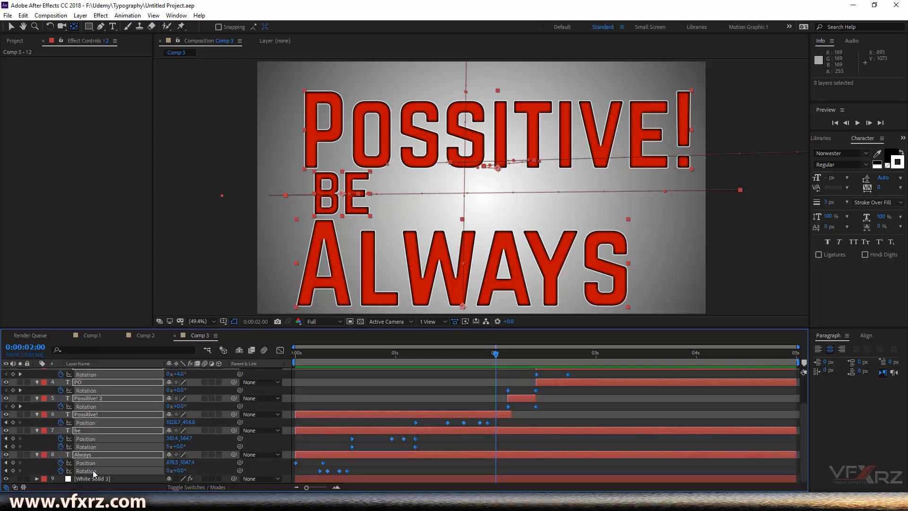
right_click(404, 440)
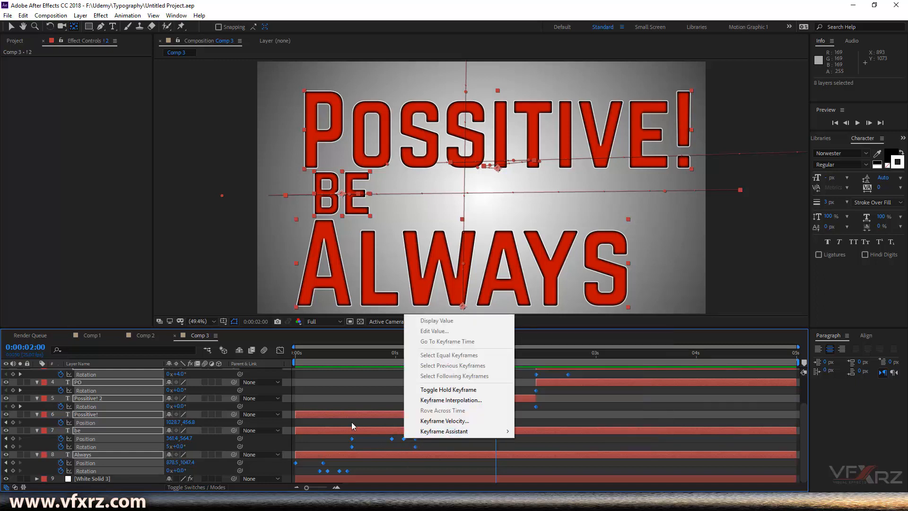
mouse_move(447, 431)
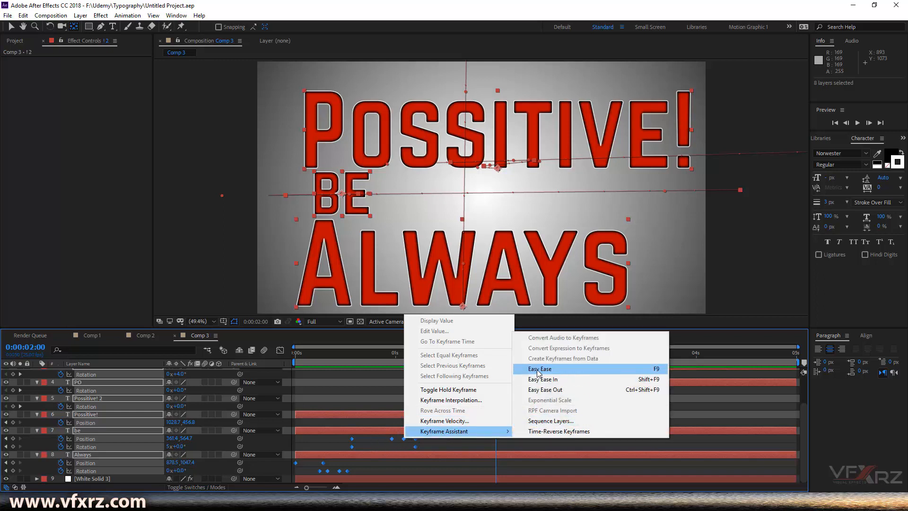
click(578, 370)
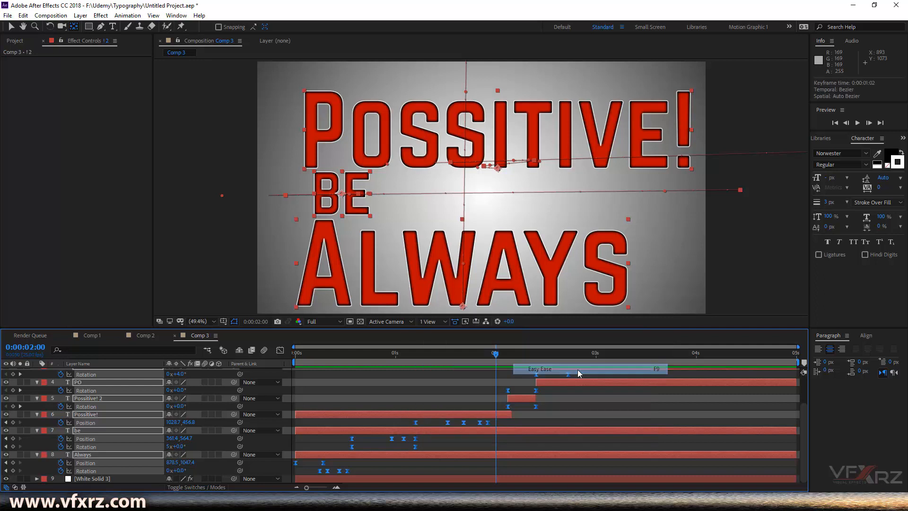
scroll(528, 397, up, 1)
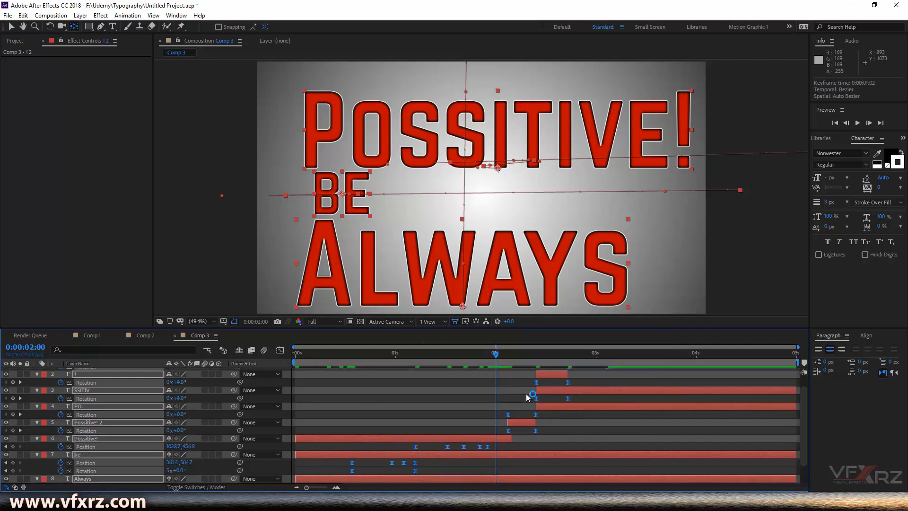
scroll(563, 384, up, 1)
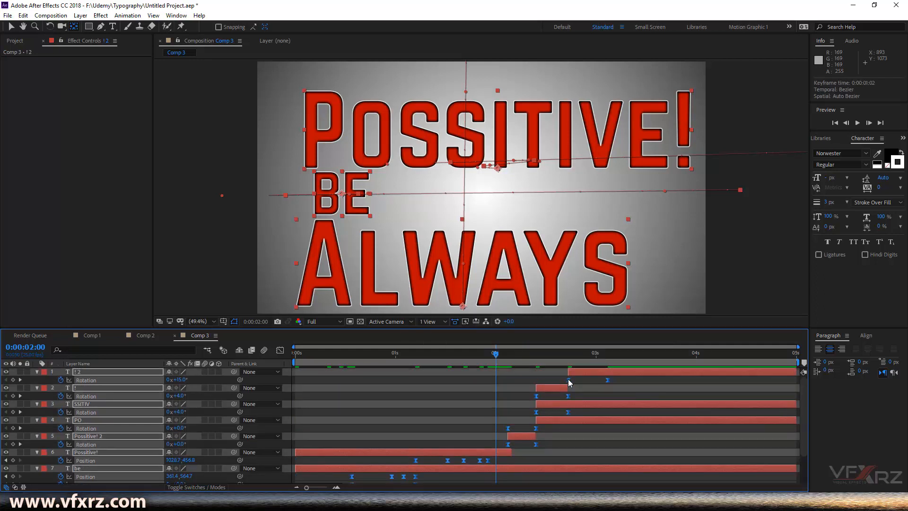
scroll(518, 412, down, 2)
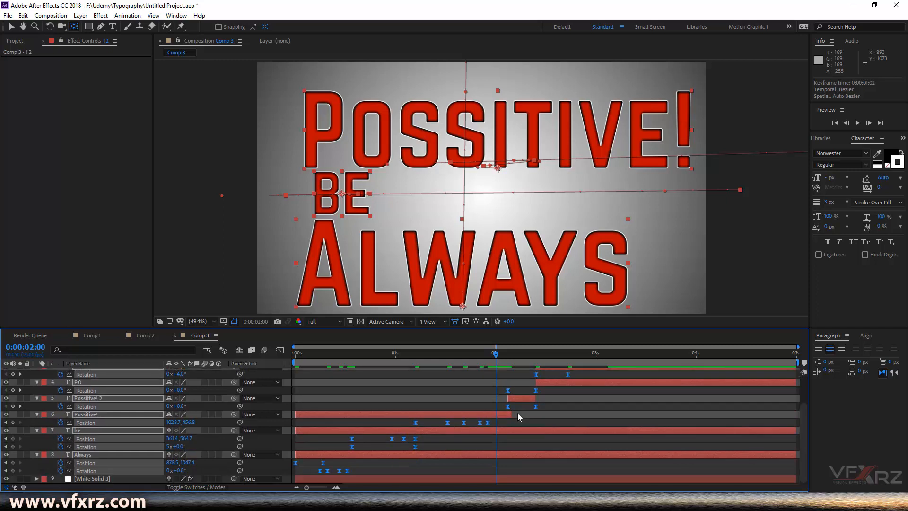
- Preview the eased Comp 3 animation from the start, then scrub back to 0:00:00:01
click(487, 356)
drag(487, 357, 269, 380)
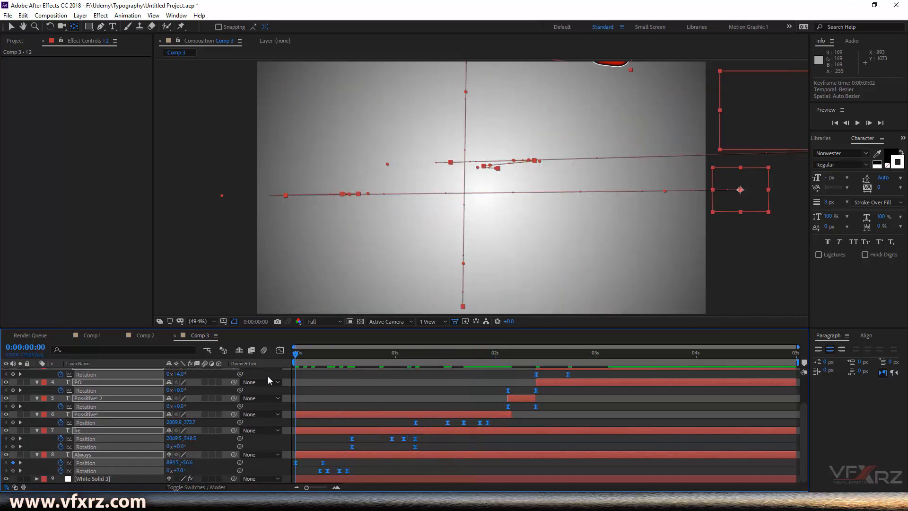
click(326, 382)
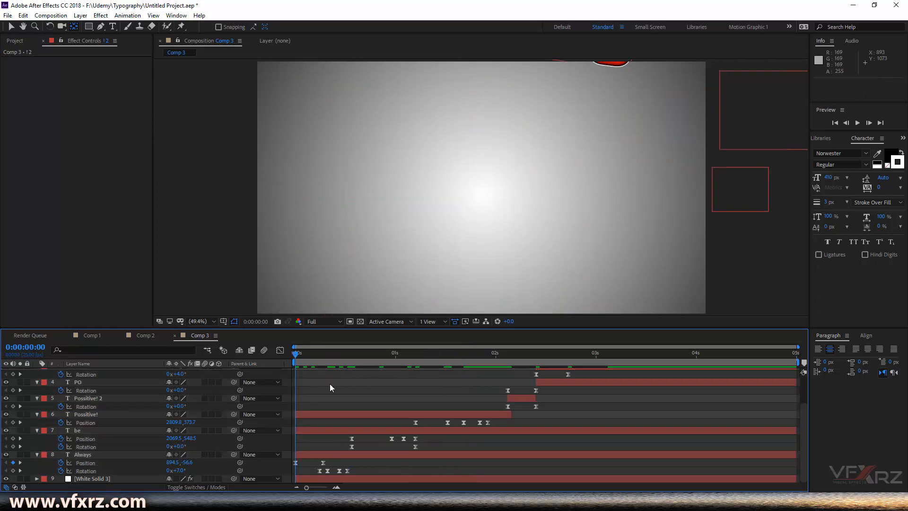
key(space)
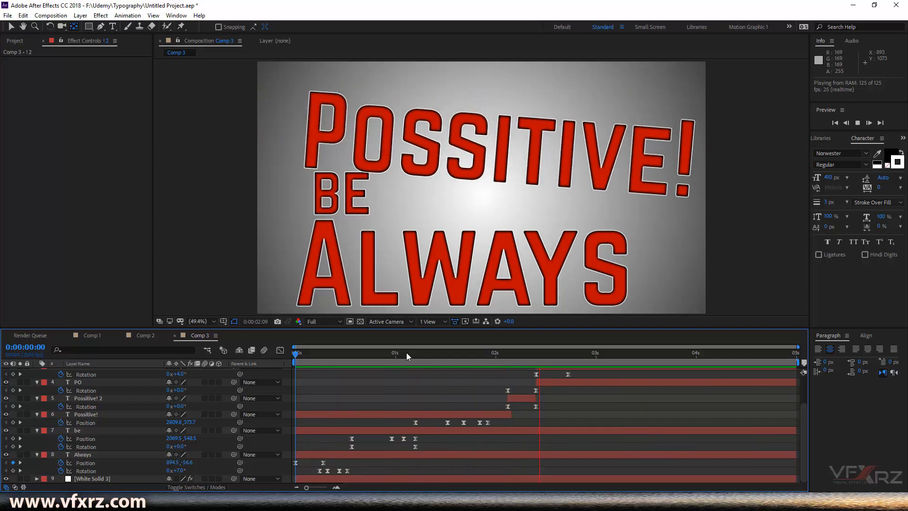
drag(407, 353, 299, 373)
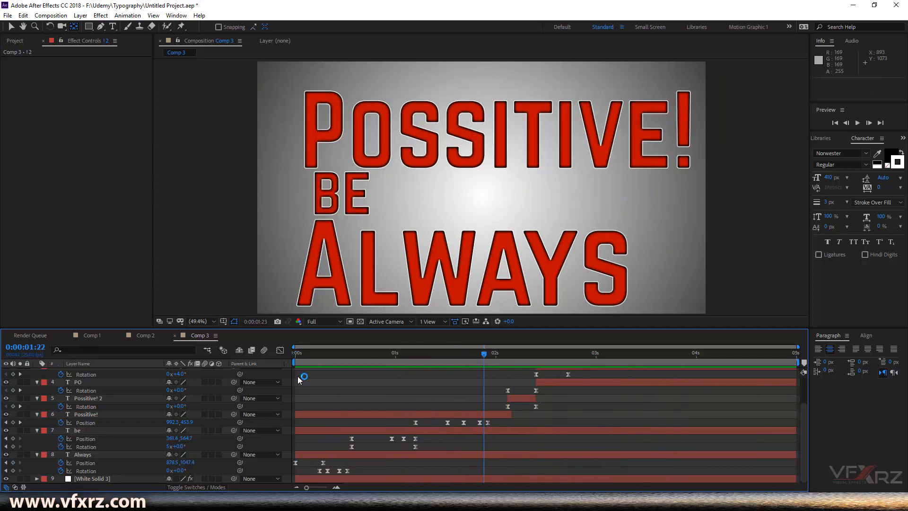
- Collapse the revealed properties of all eight text layers in the Comp 3 timeline
scroll(52, 381, up, 2)
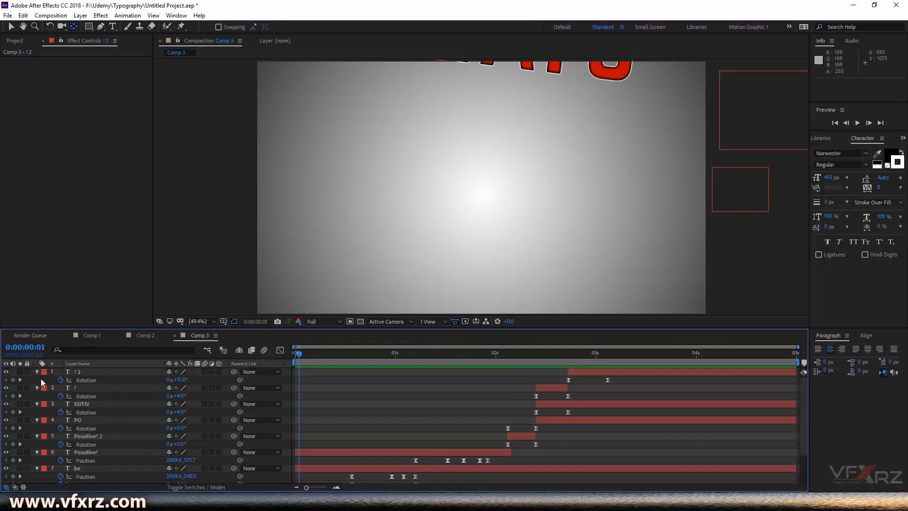
click(36, 373)
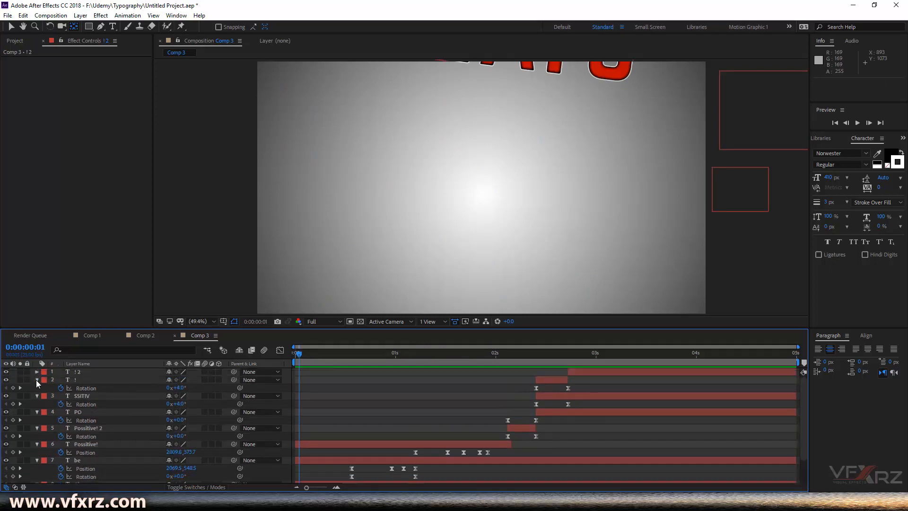
click(37, 379)
click(37, 389)
click(36, 397)
click(36, 404)
click(37, 412)
click(37, 420)
click(37, 429)
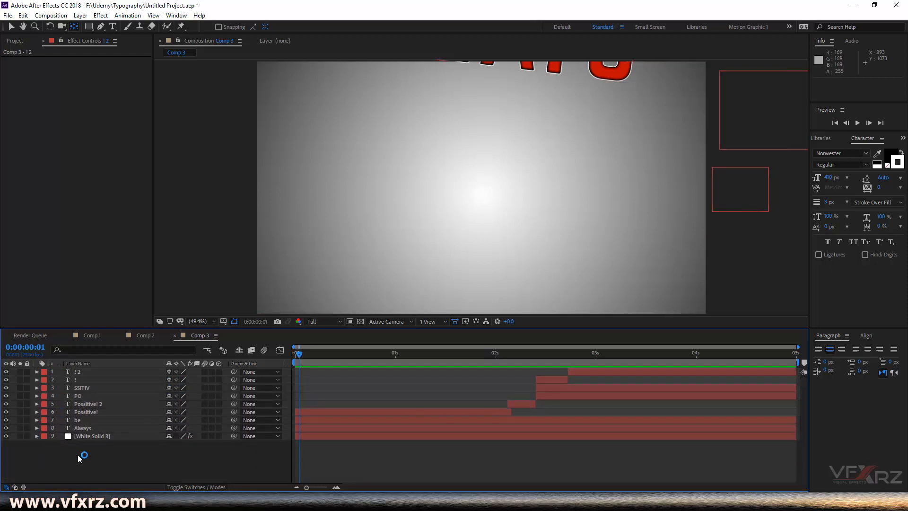
- Enable motion blur for Comp 3 and for all eight text layers, leaving the white solid without it
drag(378, 353, 503, 352)
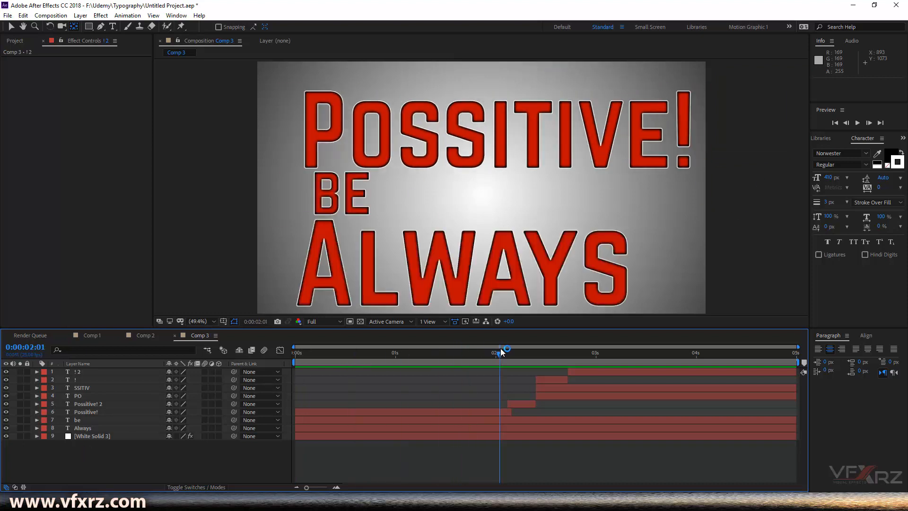
click(264, 350)
drag(206, 371, 201, 428)
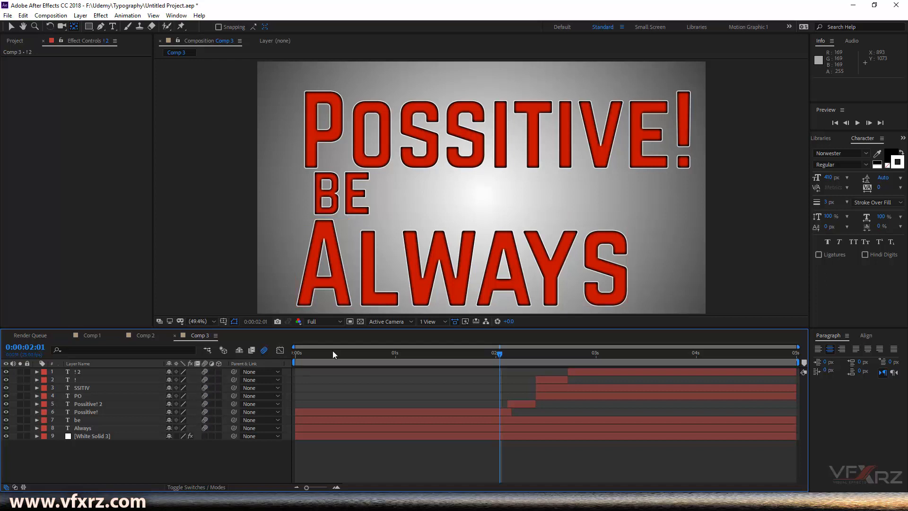
- Preview Comp 3 with motion blur from the start, then move the current time to 0:00:02:00
drag(333, 351, 285, 355)
key(space)
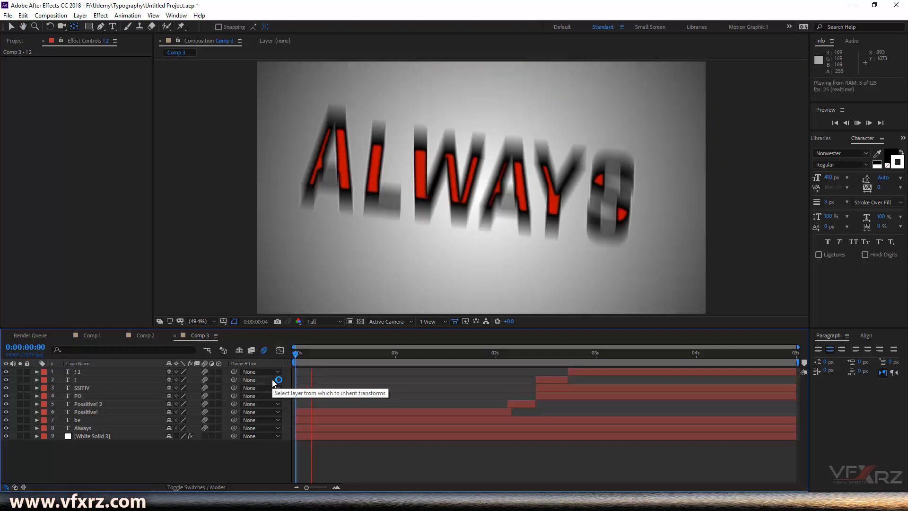
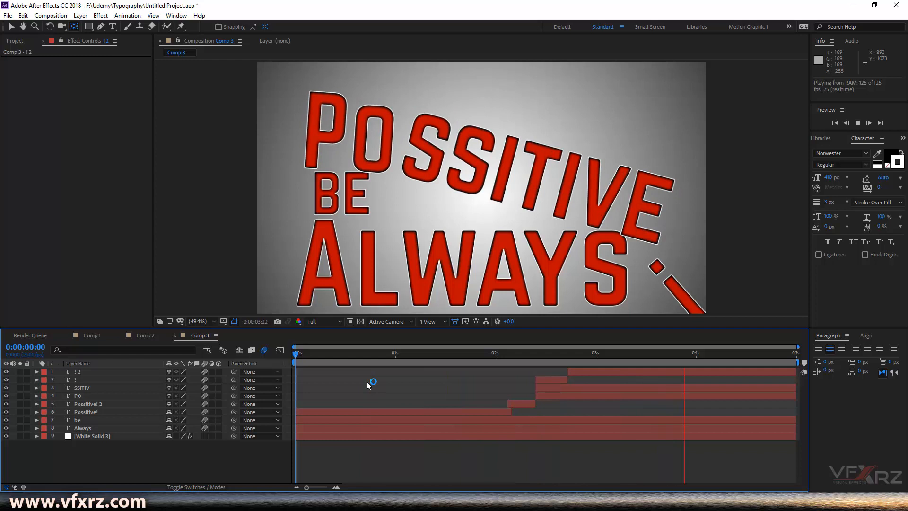
mouse_move(497, 351)
mouse_down()
mouse_move(537, 349)
mouse_move(479, 351)
mouse_move(494, 348)
mouse_up()
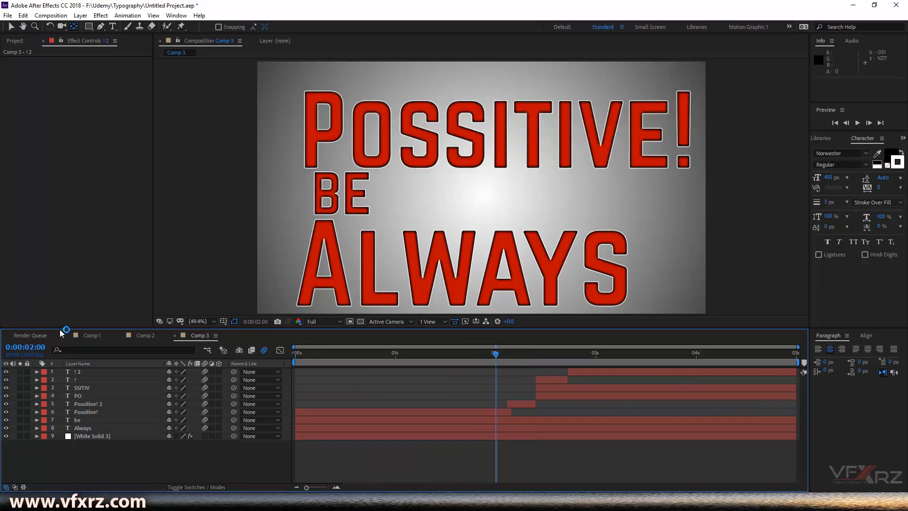
- Examine the falling arrow shape in Comp 1 between 0:00:01:15 and 0:00:01:18, then return to Comp 3
click(91, 336)
drag(546, 353, 514, 352)
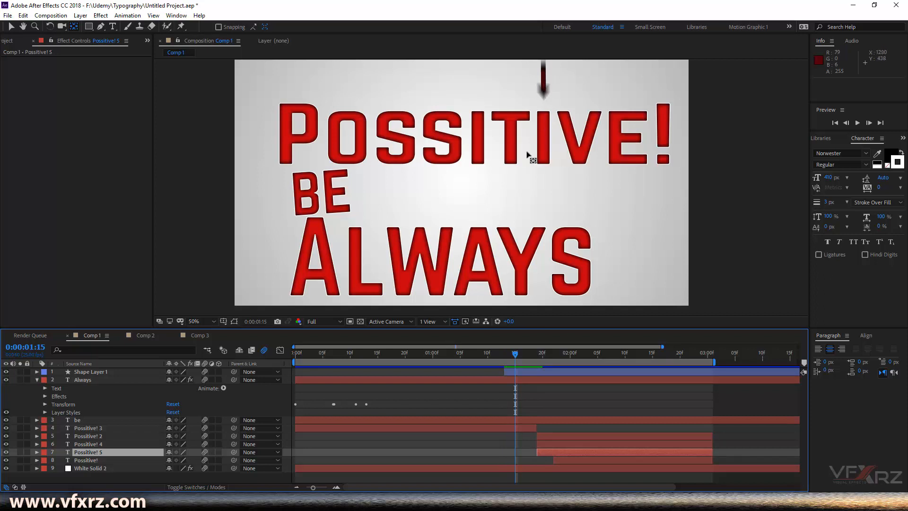
click(525, 358)
mouse_move(525, 359)
mouse_down()
mouse_move(560, 358)
mouse_move(538, 358)
mouse_up()
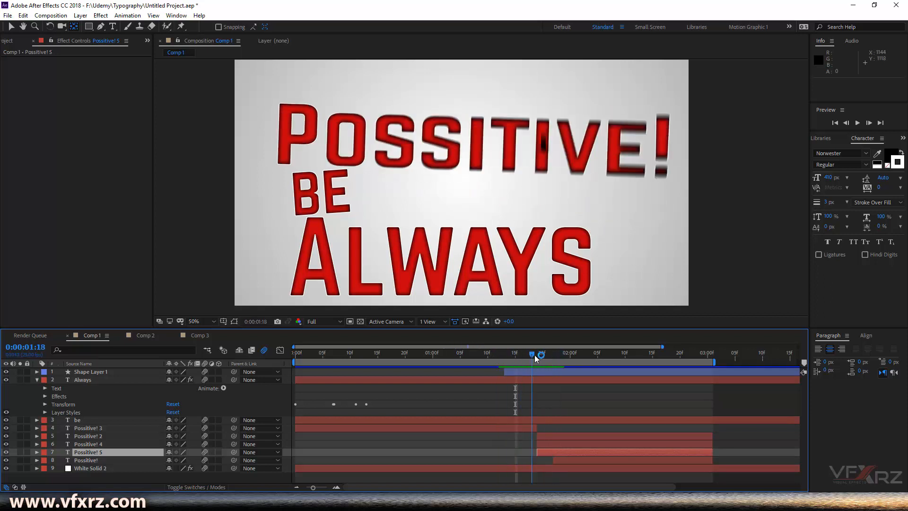
click(201, 336)
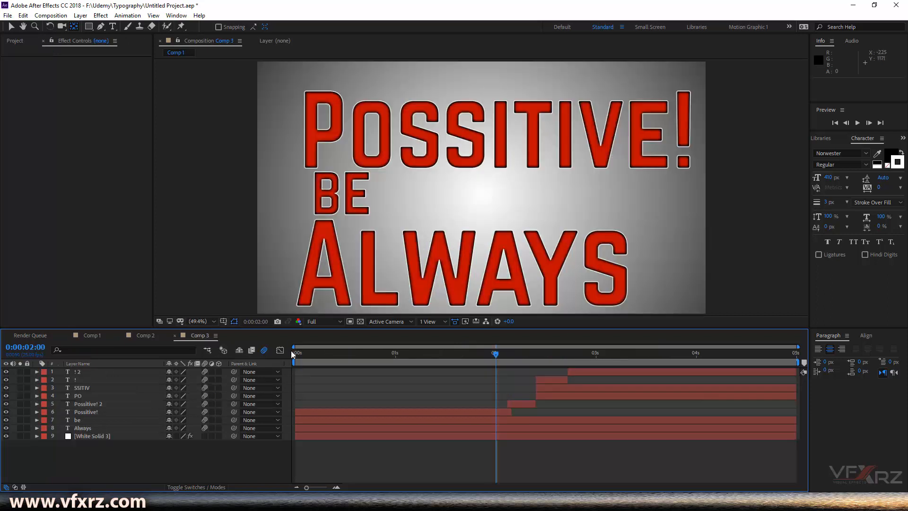
- Move the current time to 0:00:02:01 and display the grid over the Comp 3 view, with the Pen tool ready
mouse_move(505, 356)
mouse_down()
mouse_move(559, 357)
mouse_move(470, 357)
mouse_move(500, 368)
mouse_up()
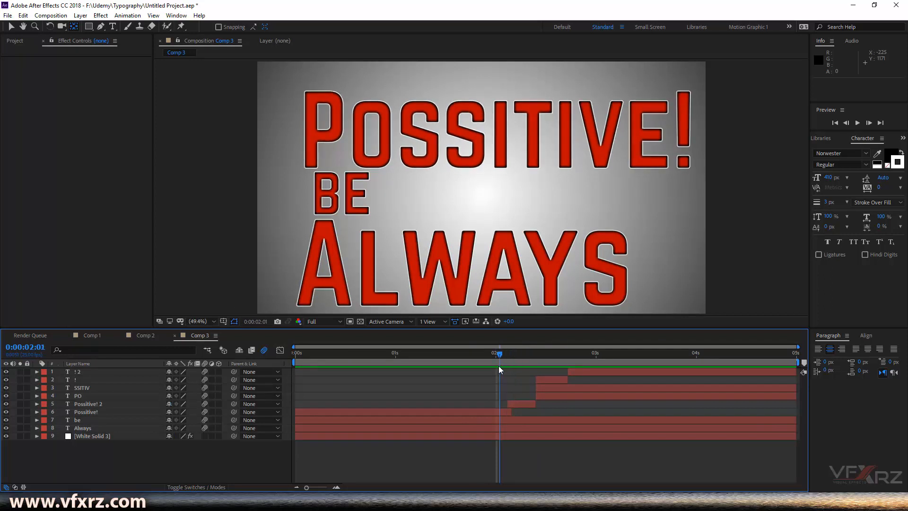
click(100, 27)
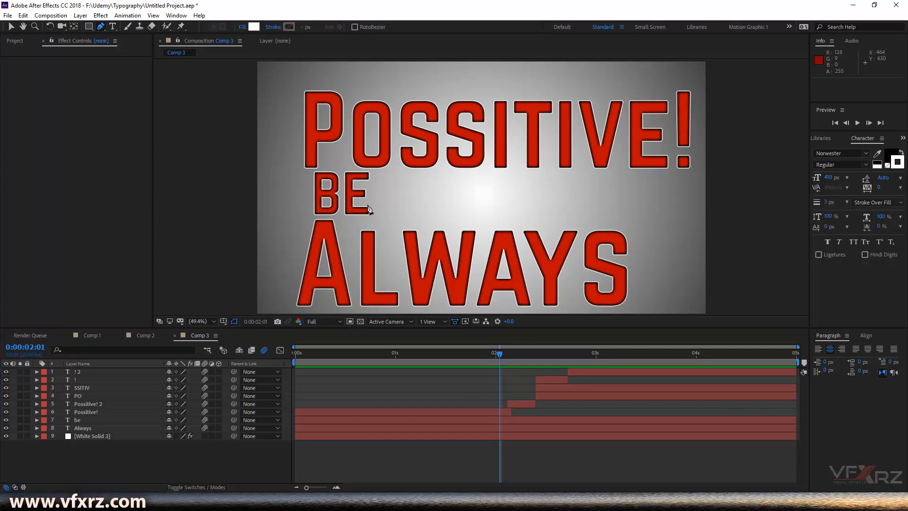
click(223, 322)
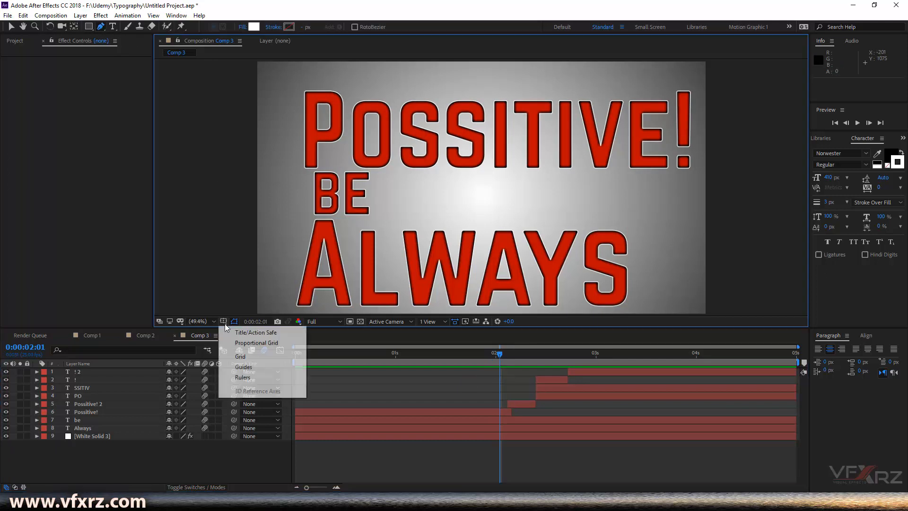
click(260, 362)
scroll(620, 137, up, 3)
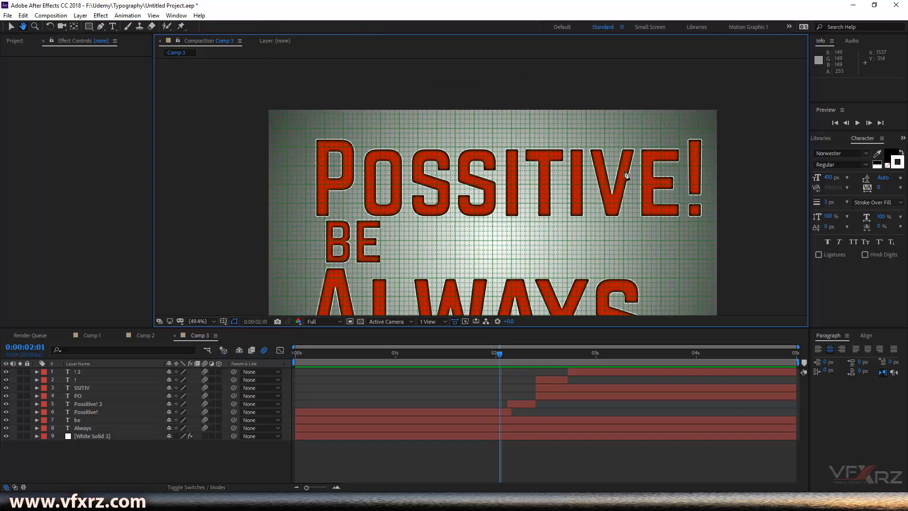
scroll(621, 133, up, 3)
drag(606, 156, 591, 46)
key(g)
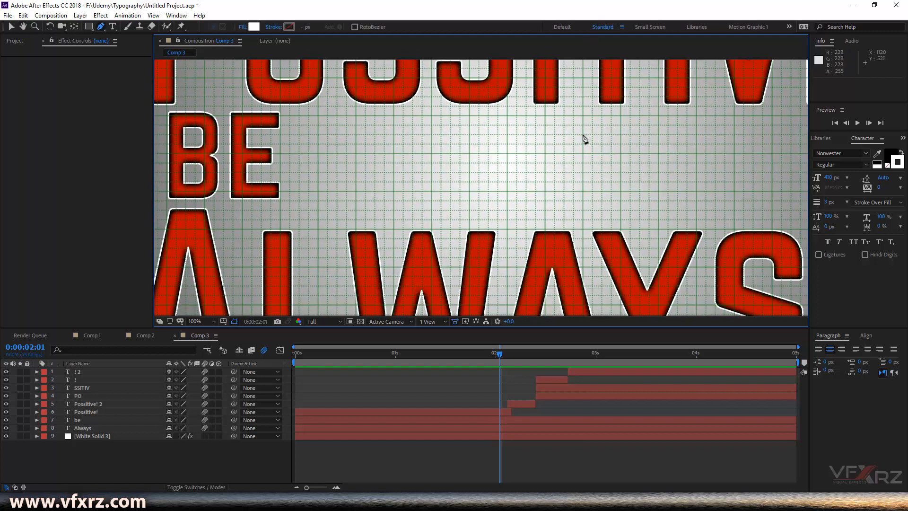
- Draw a small downward-pointing arrow with the Pen tool in the empty area beside "BE", starting at about X 1120, Y 520
click(583, 135)
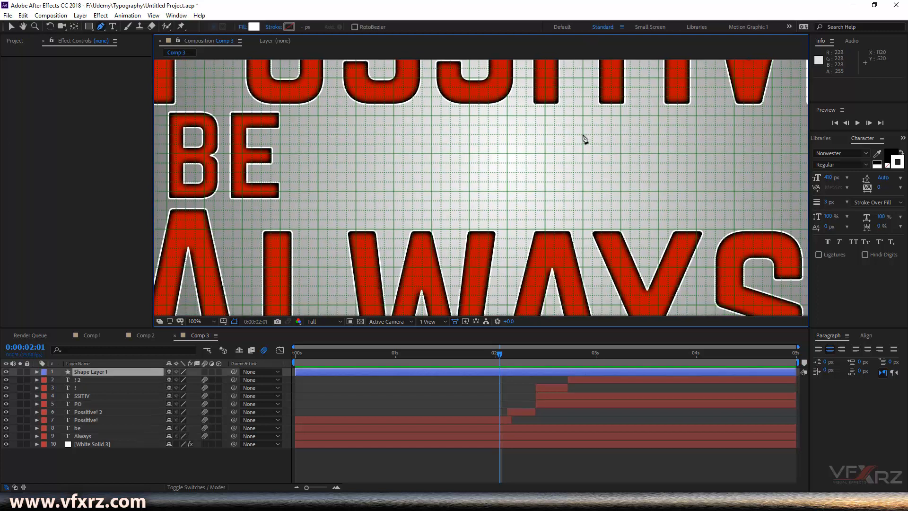
click(582, 173)
click(573, 172)
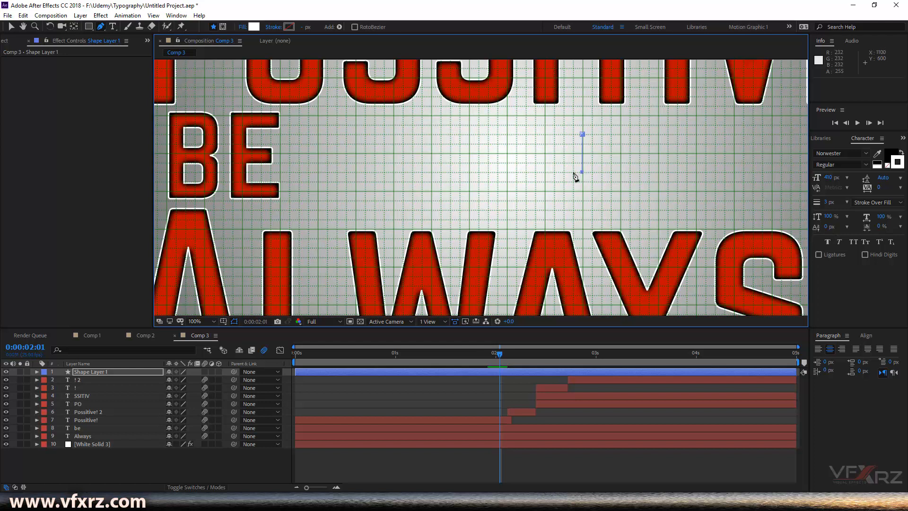
click(582, 192)
click(592, 172)
click(586, 163)
drag(587, 164, 588, 175)
click(582, 174)
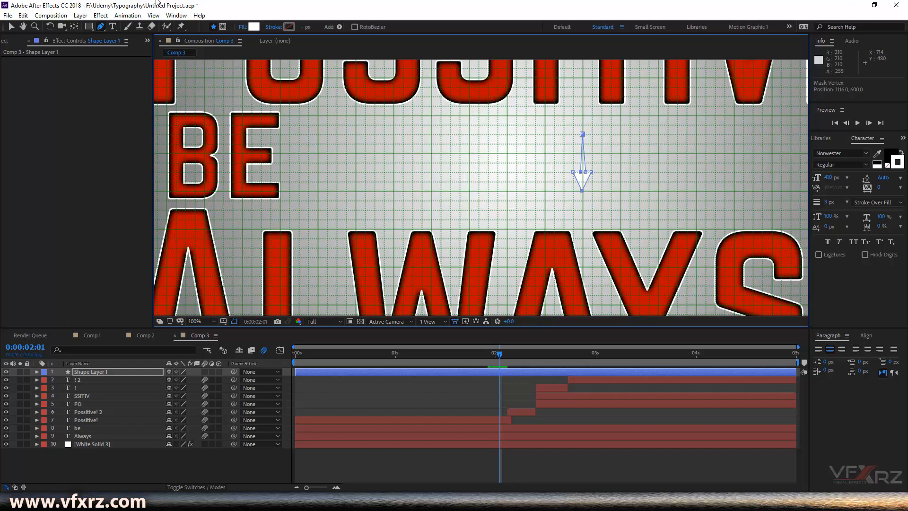
- Fill the arrow shape with bright red and hide the composition grid
click(254, 27)
drag(166, 278, 231, 247)
click(289, 254)
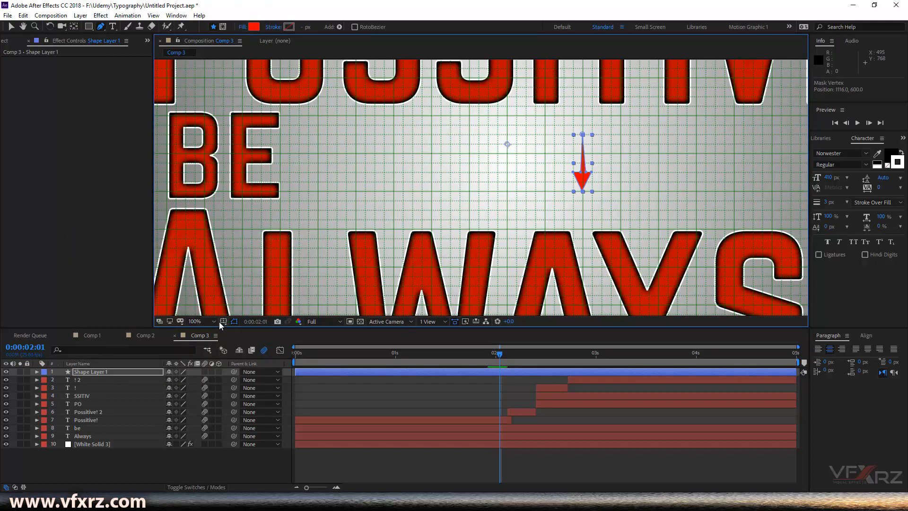
click(221, 322)
click(241, 358)
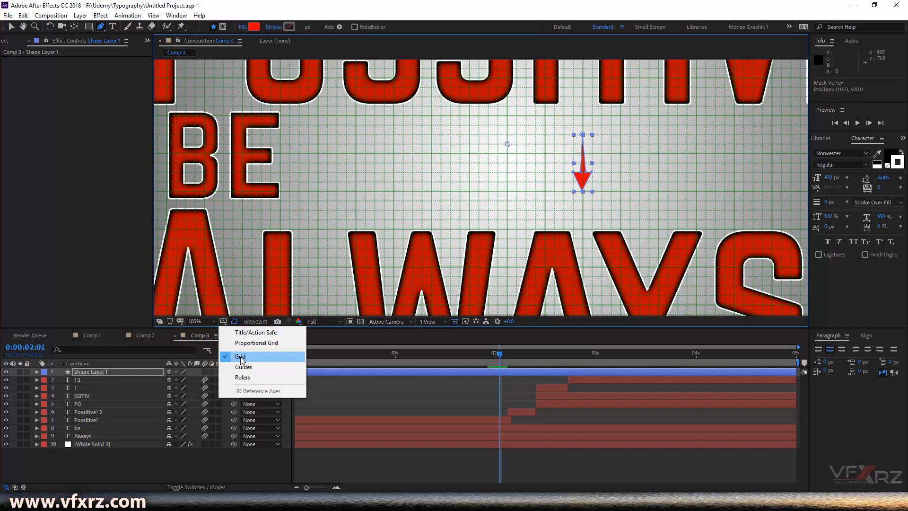
key(comma)
key(comma)
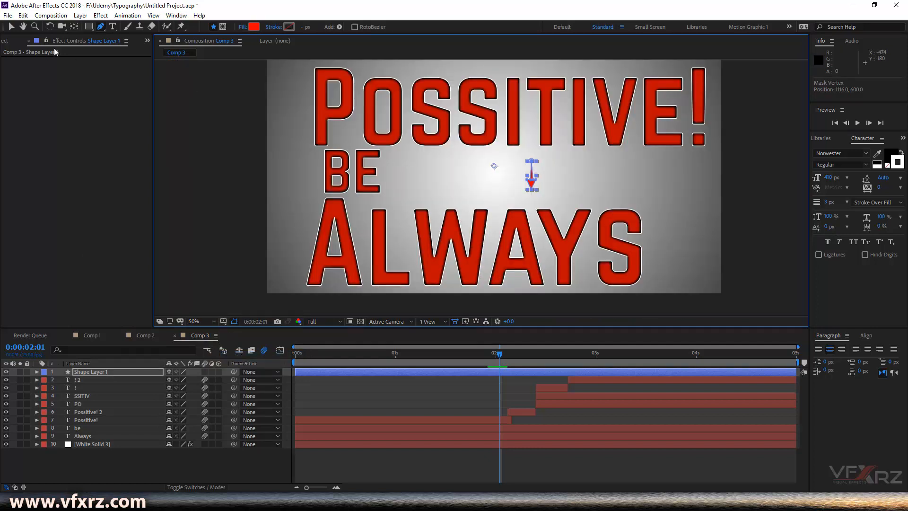
- Move the whole arrow shape just above the composition frame, over the second half of "Possitive!", at about 1174, -108
click(11, 27)
drag(536, 161, 547, 151)
key(ctrl+z)
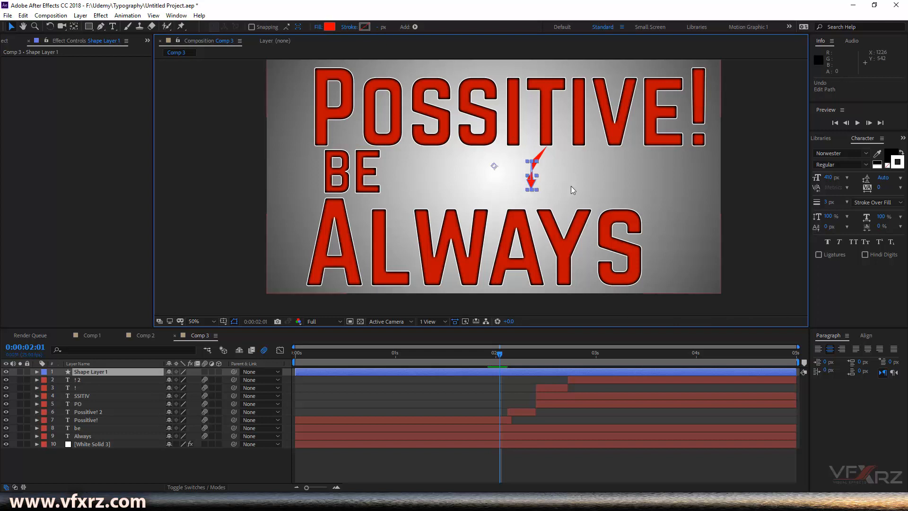
click(767, 191)
click(532, 184)
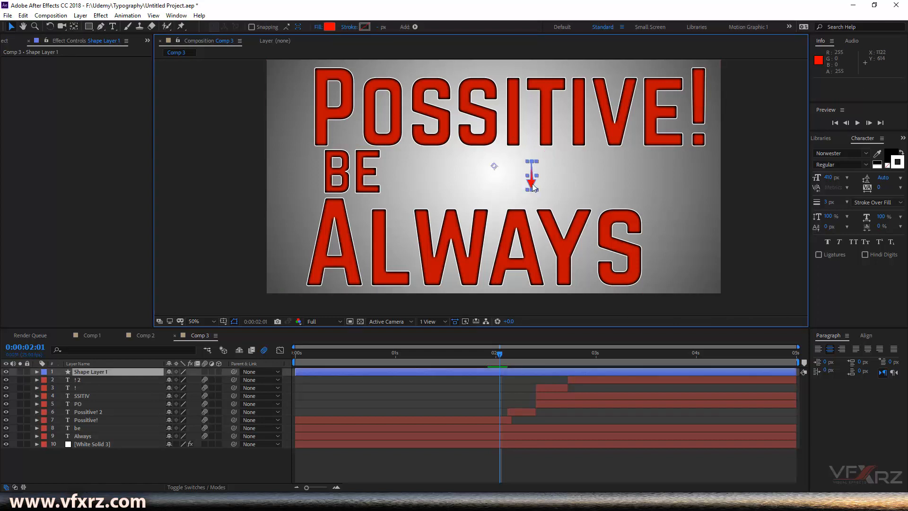
drag(540, 164, 578, 79)
mouse_move(581, 116)
mouse_down()
mouse_move(568, 200)
mouse_move(567, 112)
mouse_up()
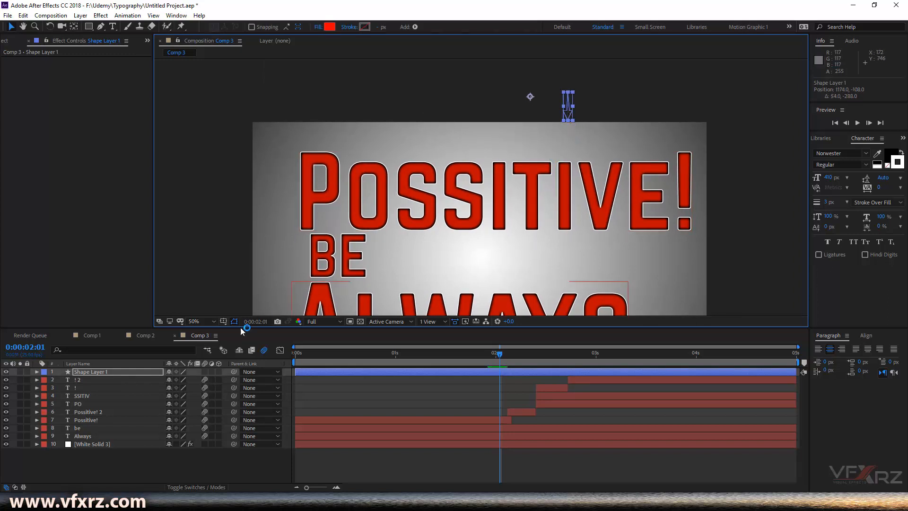
- Keyframe the arrow's Position from 1174, -108 at 0:00:01:22 down to about 1162, 84 at 0:00:02:03
click(37, 372)
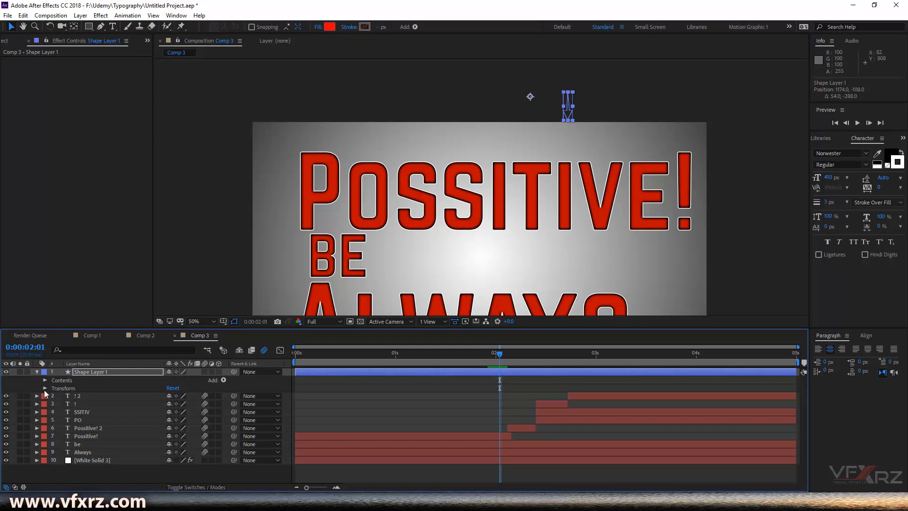
click(45, 388)
click(79, 405)
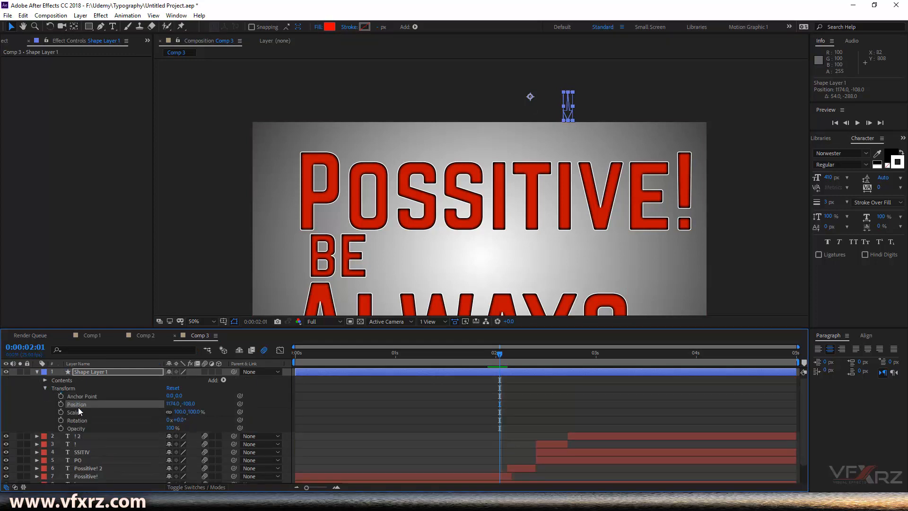
click(61, 405)
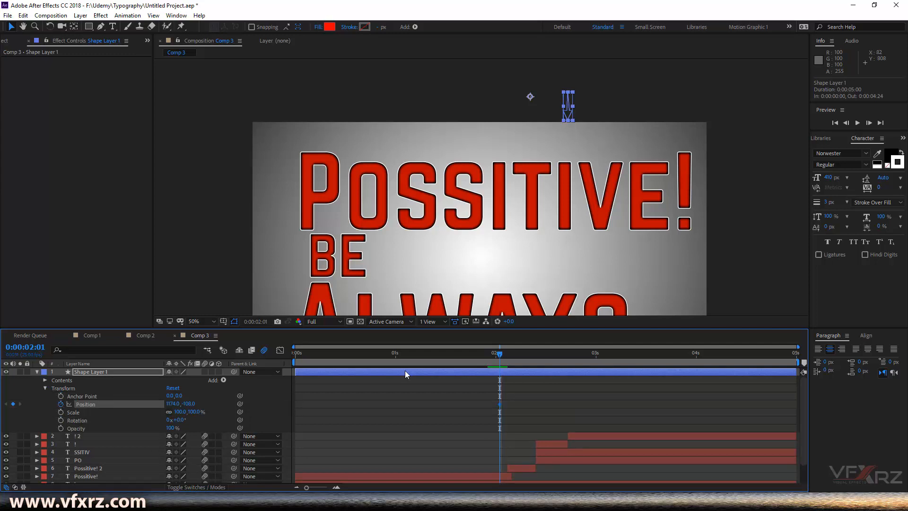
mouse_move(504, 356)
mouse_down()
mouse_move(521, 355)
mouse_move(509, 352)
mouse_up()
drag(567, 114, 565, 156)
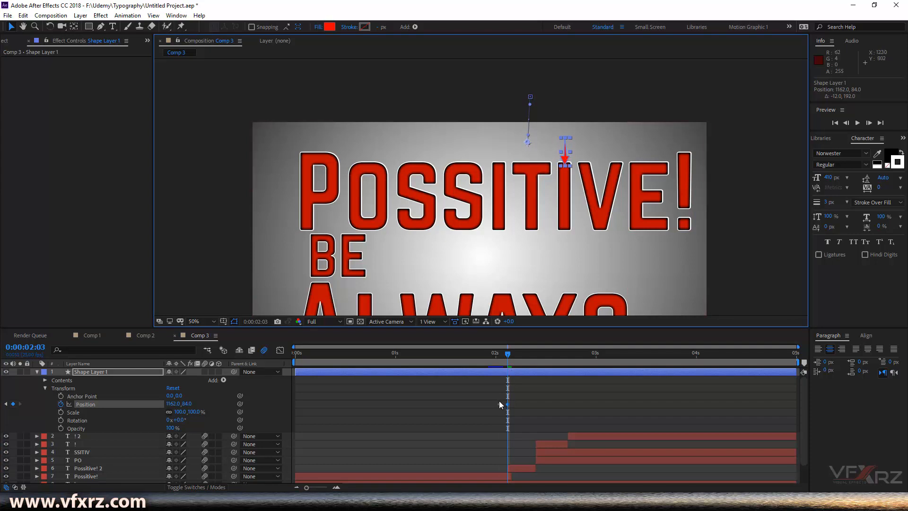
click(484, 404)
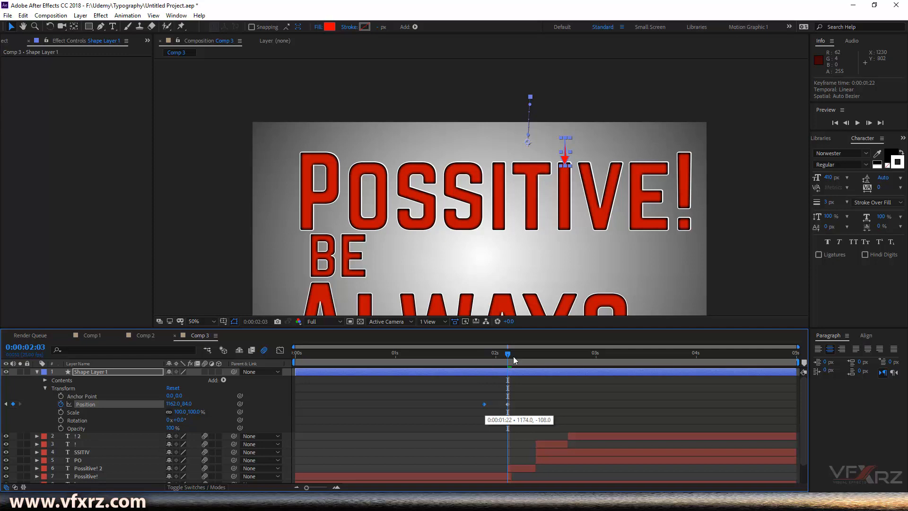
- Trim the arrow layer to start at 0:00:01:21 and preview its fall
drag(505, 357, 481, 358)
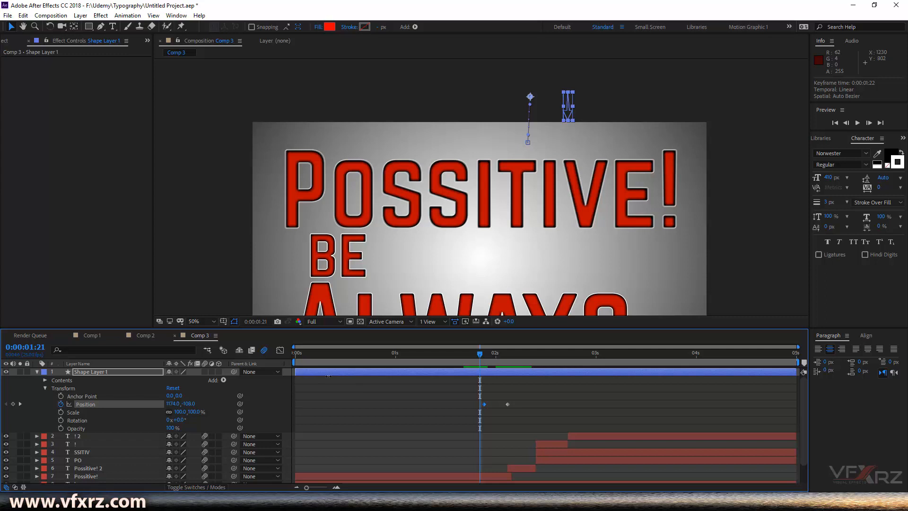
drag(297, 373, 480, 373)
key(space)
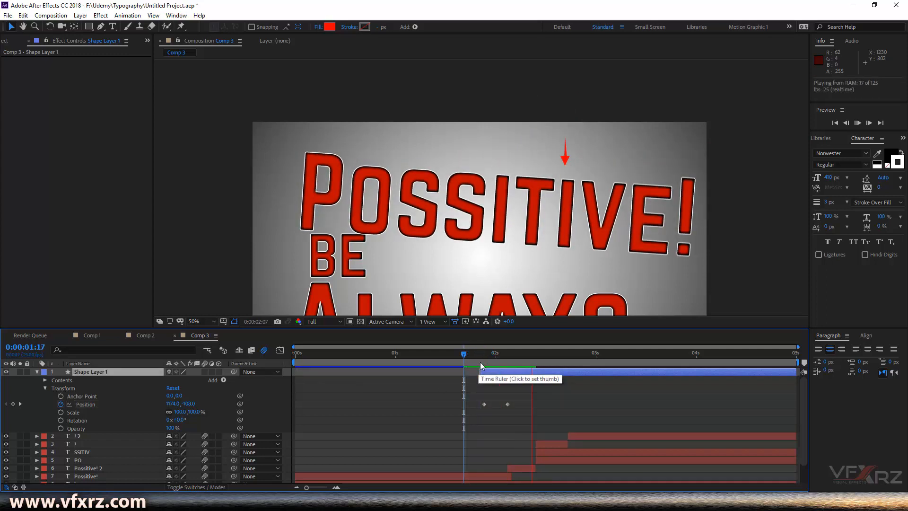
key(space)
- Lower the arrow onto the tilted "Possitive!" text with a Position keyframe of about 1166, 274 at 0:00:02:08
drag(482, 360, 508, 361)
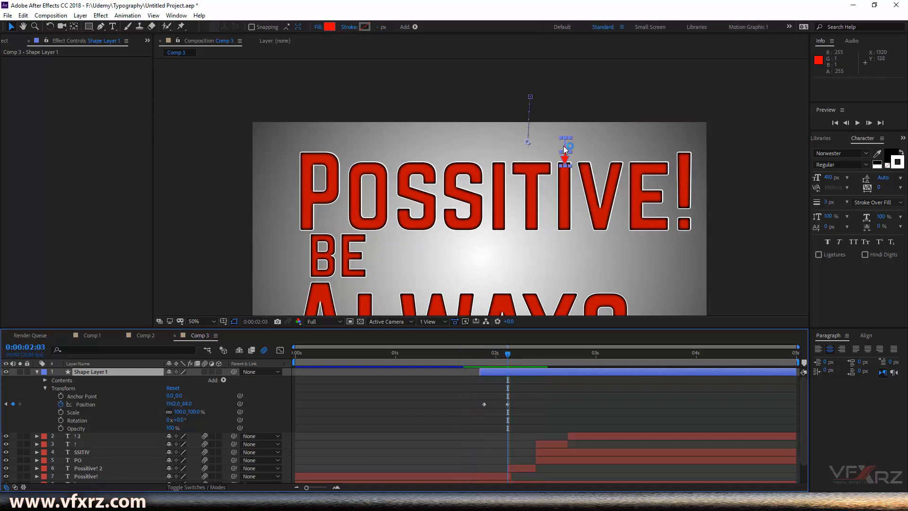
drag(509, 358, 528, 359)
drag(566, 160, 566, 206)
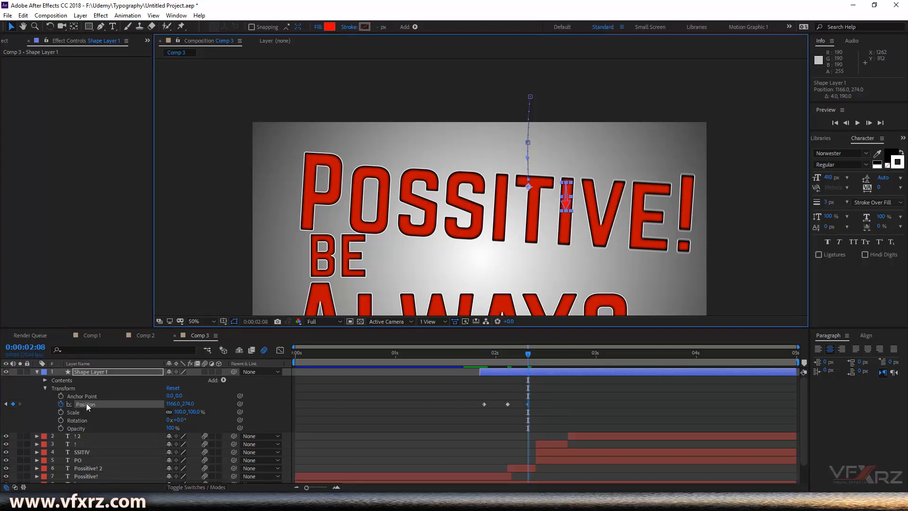
- Keyframe the arrow's Scale at 100% at 0:00:02:08 and at 100% width, 0% height at 0:00:02:10
click(76, 412)
click(60, 412)
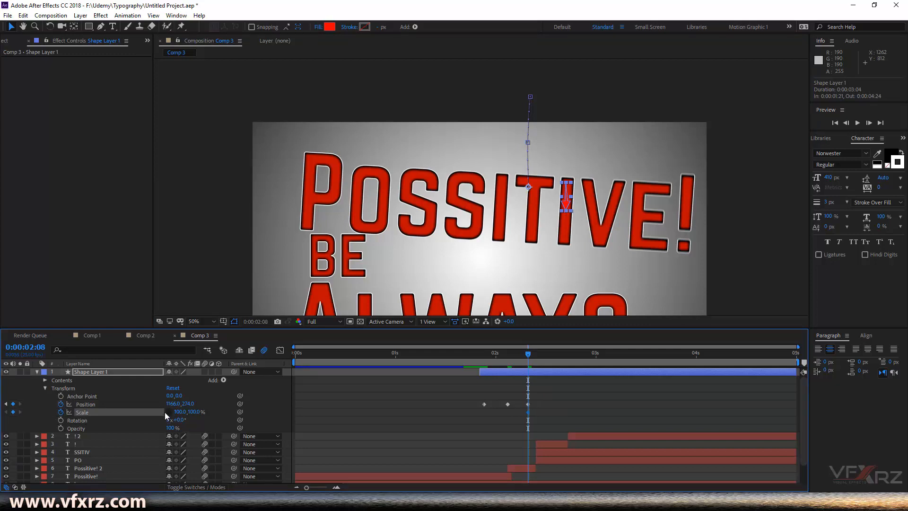
key(Page_Down)
key(Page_Down)
click(195, 412)
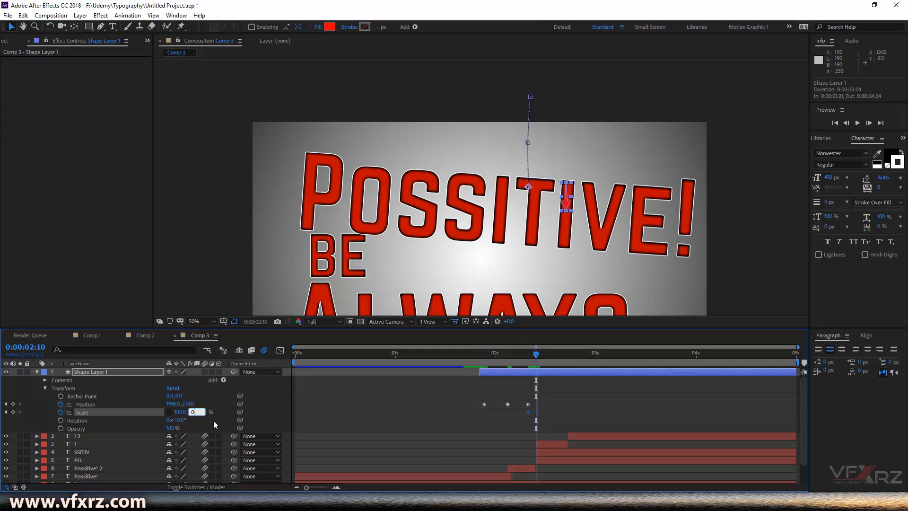
text(0)
key(Return)
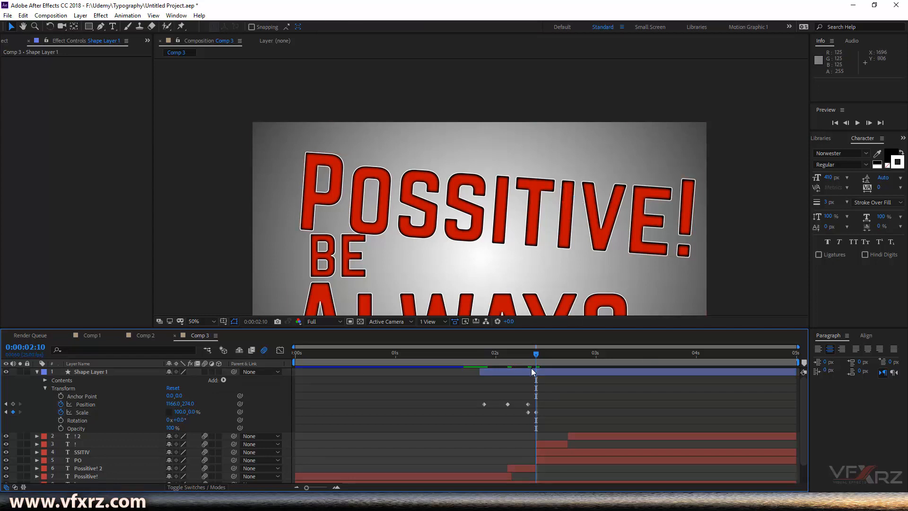
- Preview Comp 3 from the start with the whole frame fitted in the view
drag(533, 356, 488, 366)
click(489, 373)
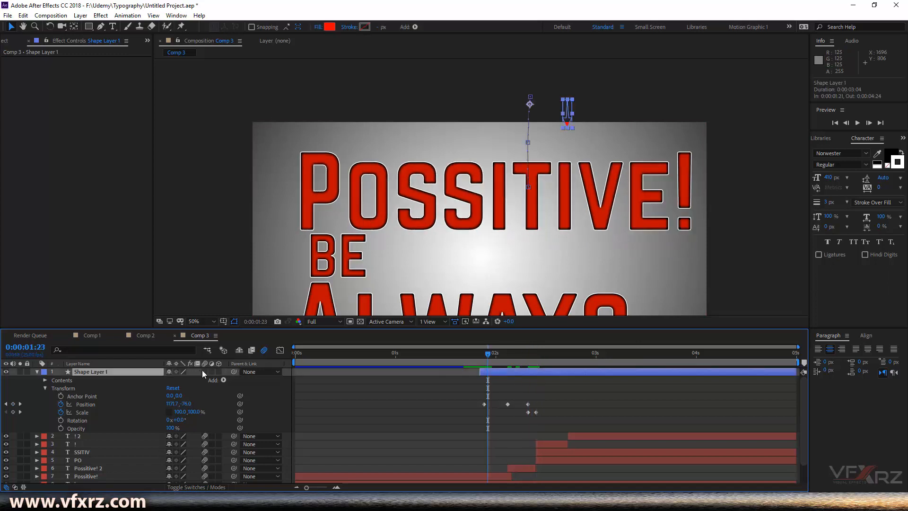
drag(490, 359, 224, 389)
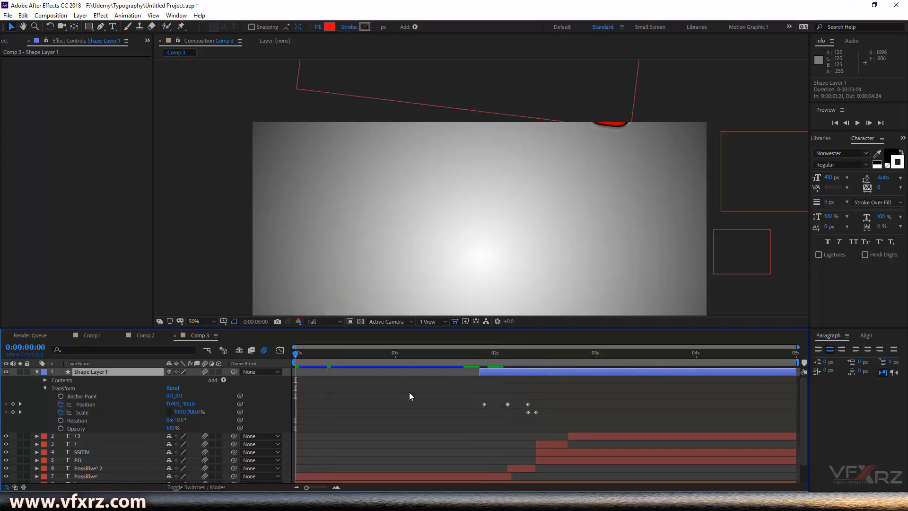
key(space)
drag(500, 264, 510, 203)
scroll(510, 203, down, 2)
scroll(510, 203, up, 2)
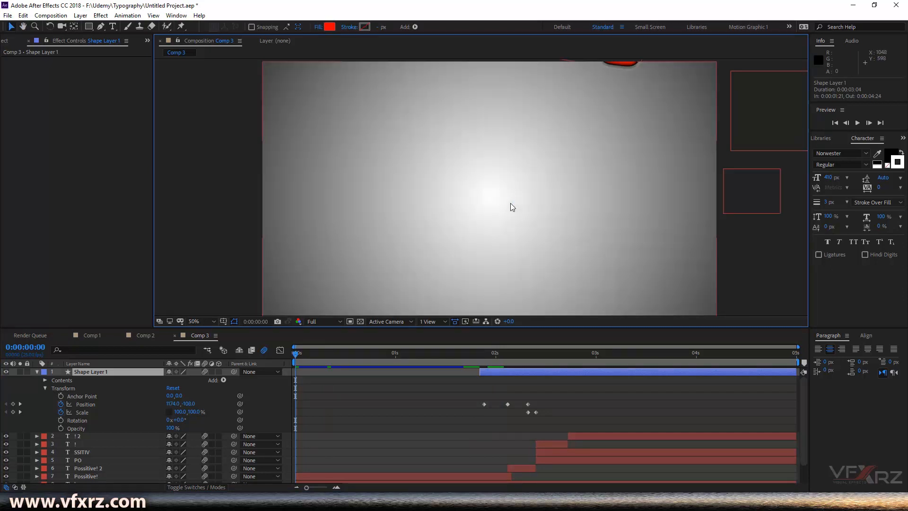
scroll(511, 204, down, 1)
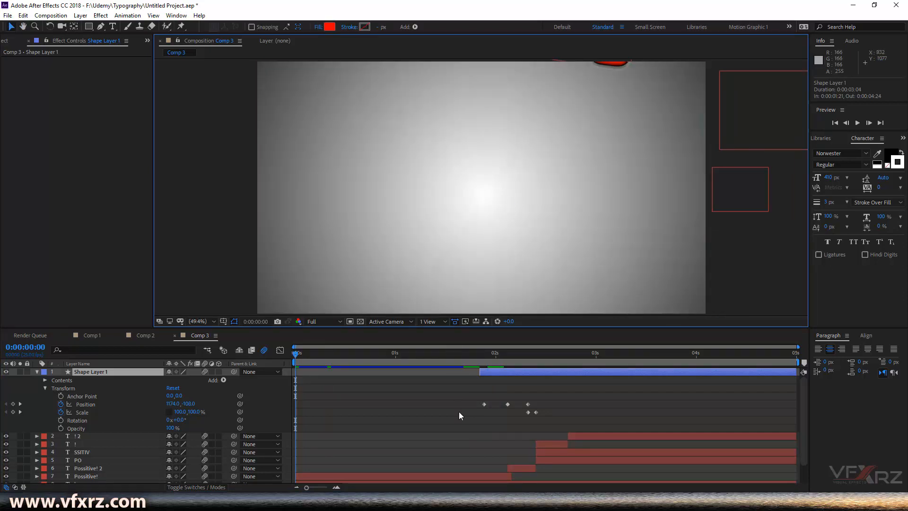
key(space)
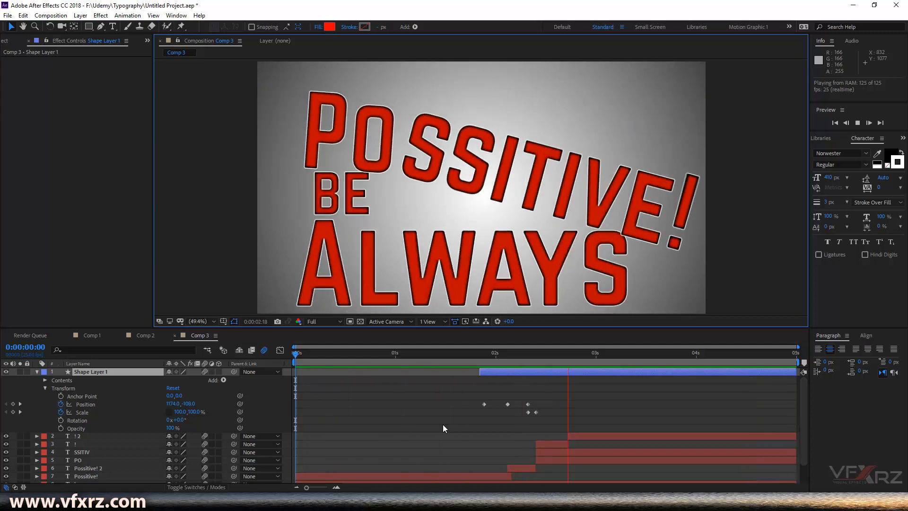
- Apply Easy Ease to all of the arrow's Position and Scale keyframes and move the current time to 0:00:01:22
drag(521, 358, 480, 410)
drag(562, 397, 480, 417)
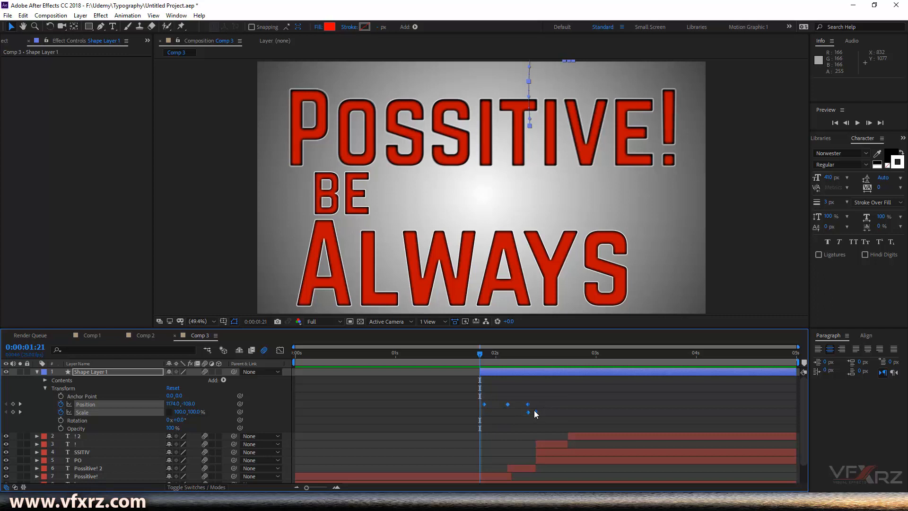
mouse_move(535, 410)
right_click(529, 405)
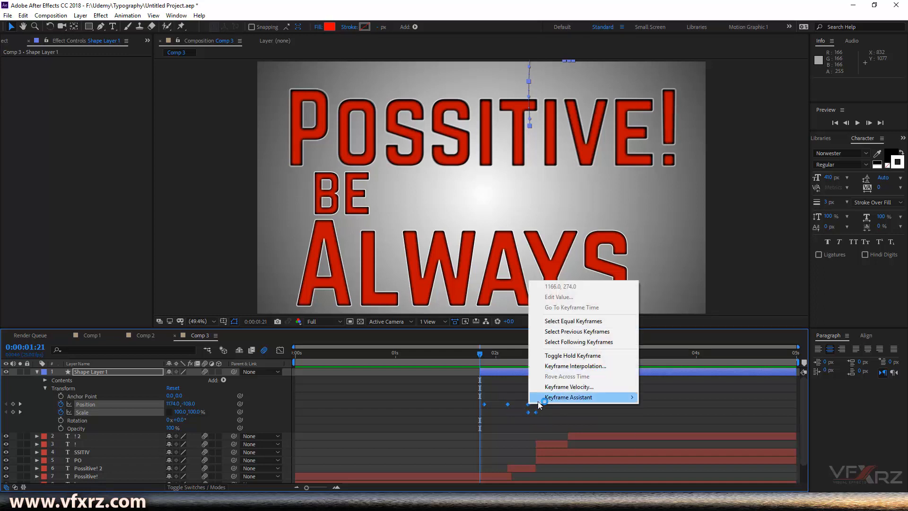
mouse_move(543, 398)
click(675, 430)
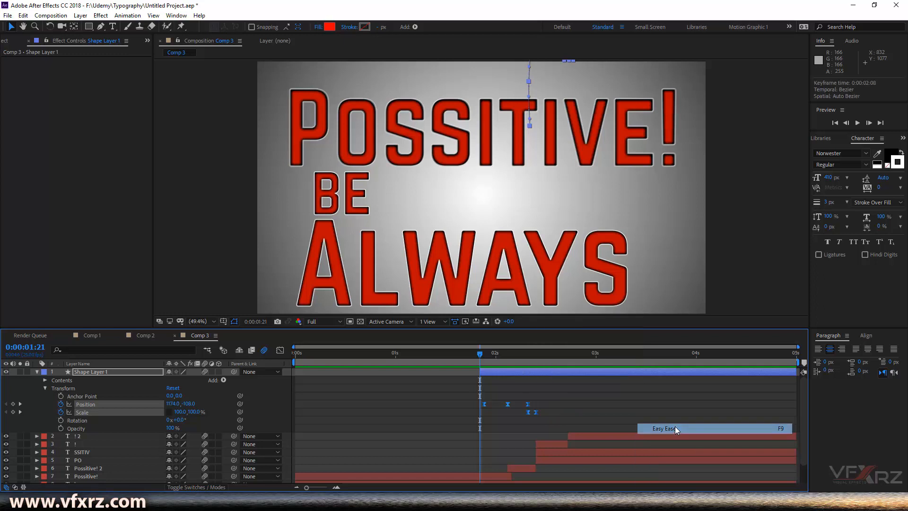
drag(482, 356, 488, 387)
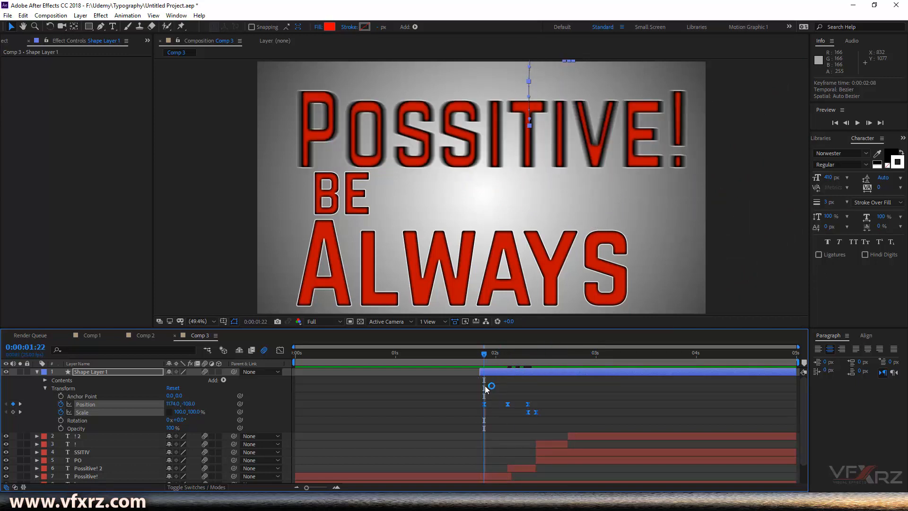
- Reveal the "! 2" layer's Rotation keyframes at 0:00:02:18 and show their speed curve in the Graph Editor
drag(501, 355, 570, 359)
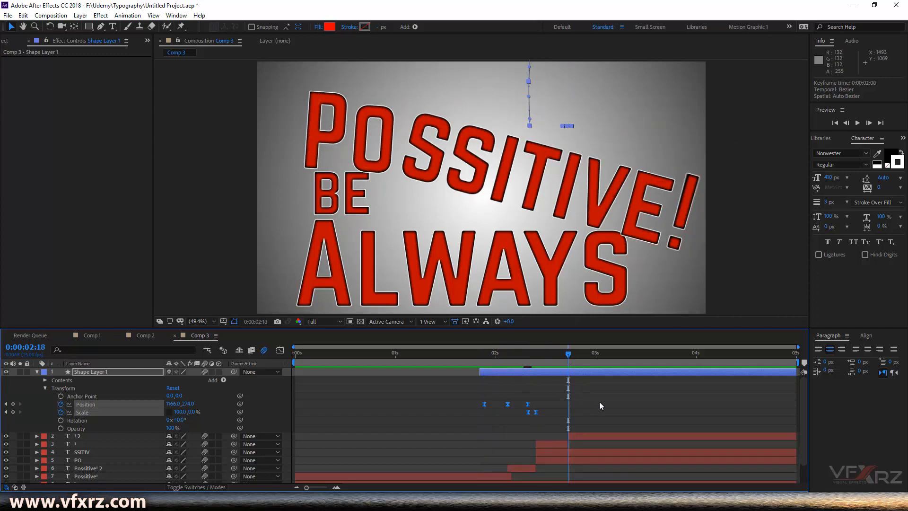
click(601, 435)
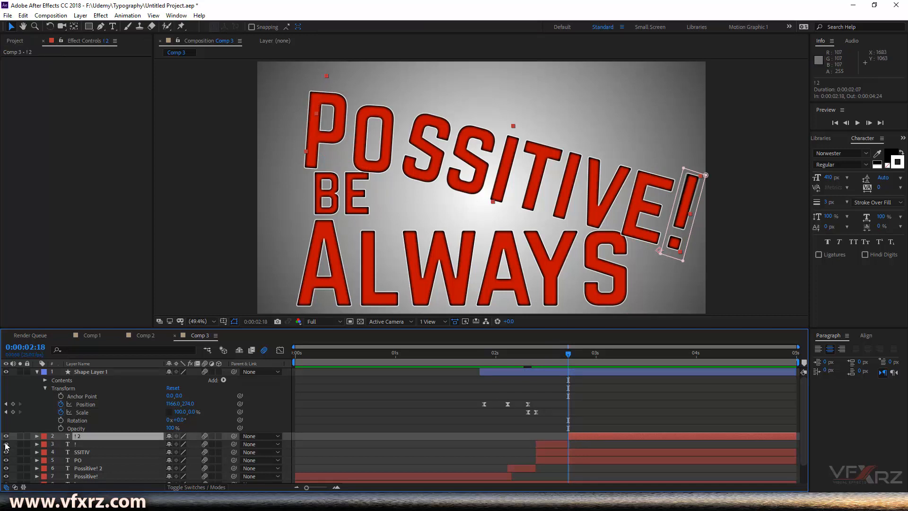
key(u)
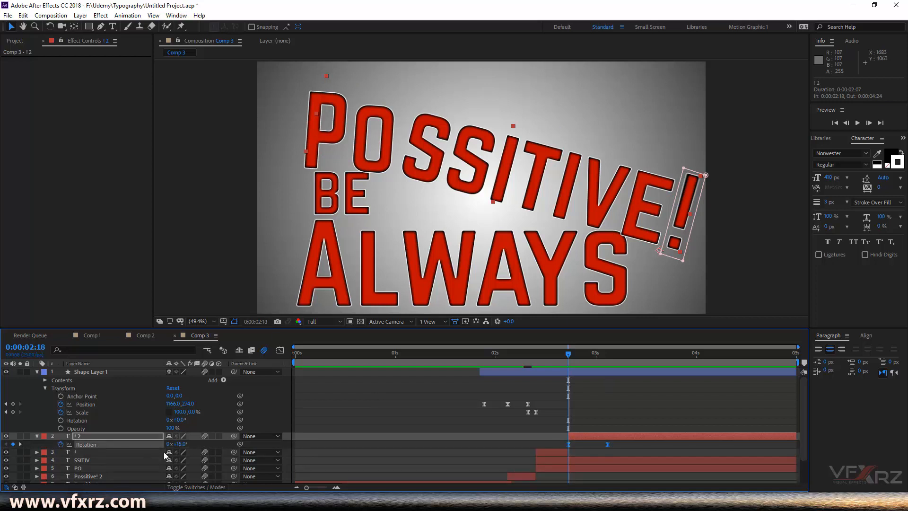
scroll(142, 433, down, 2)
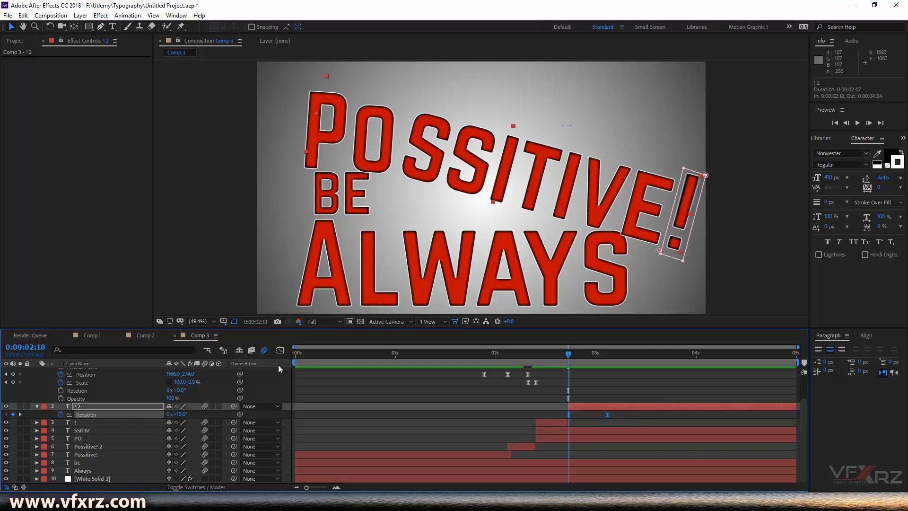
click(280, 351)
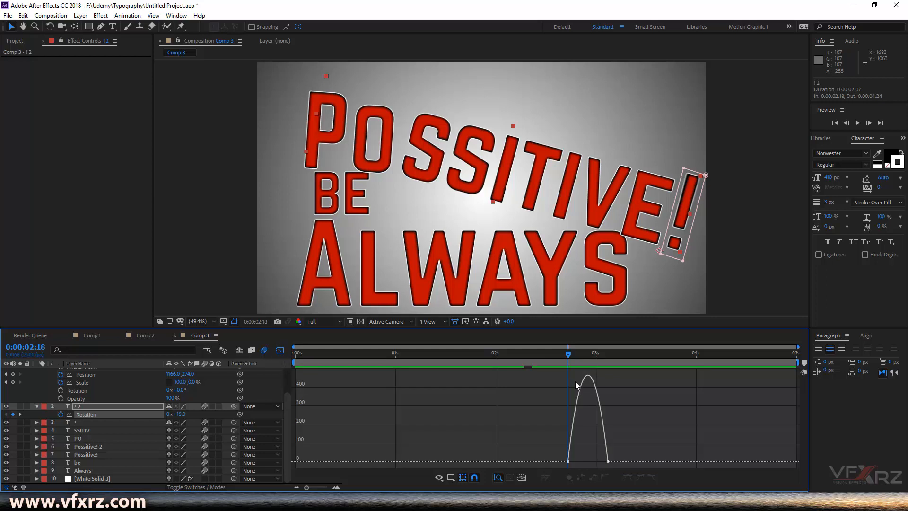
- Reshape the "! 2" Rotation speed curve to peak sharply just after the first keyframe, with a long ease into the last
click(574, 465)
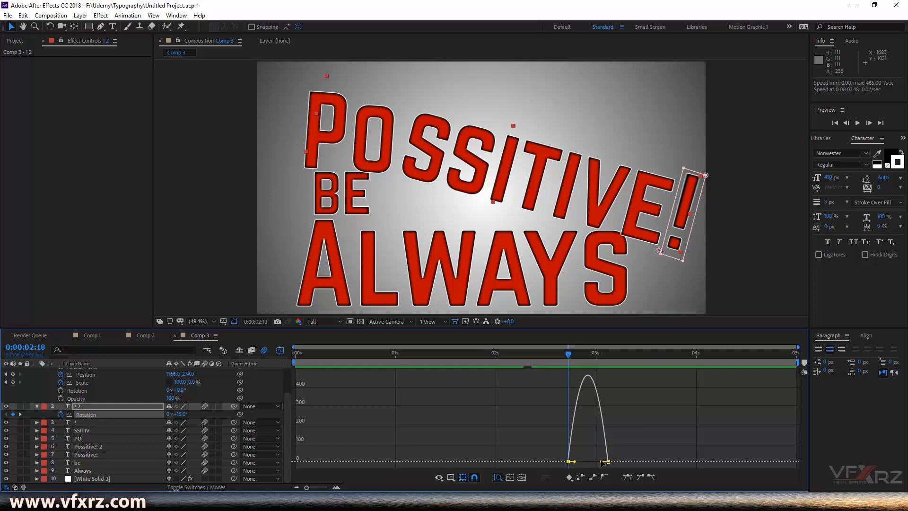
drag(603, 465, 574, 466)
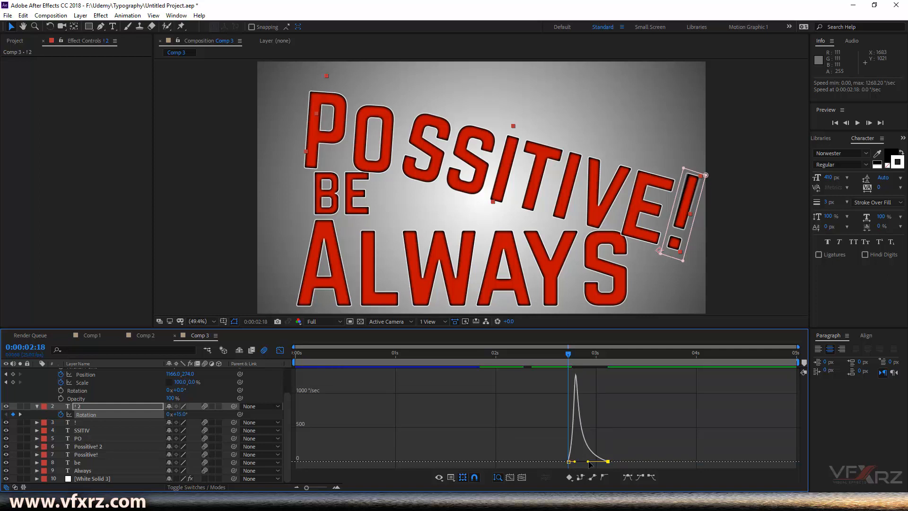
click(588, 462)
drag(574, 461, 572, 463)
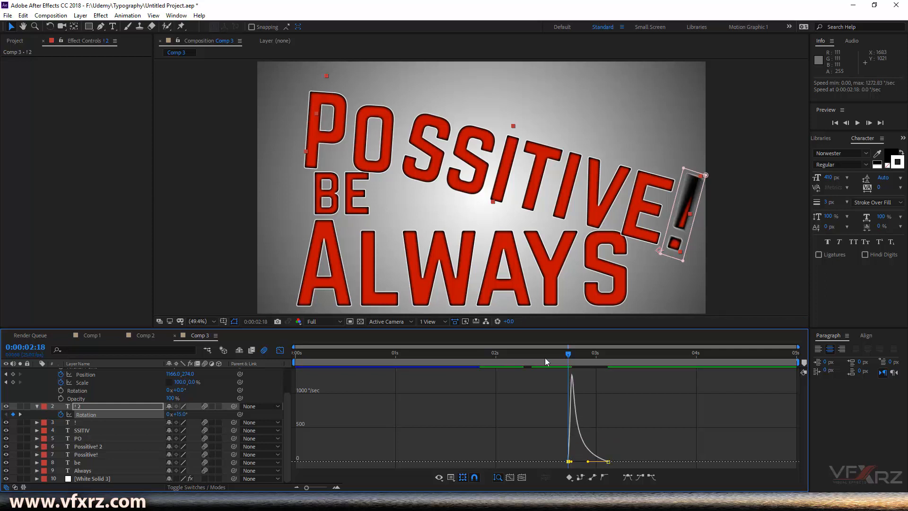
- Preview Comp 3 from the start and replay the fall of the exclamation mark from 0:00:02:07
drag(567, 362, 301, 374)
key(space)
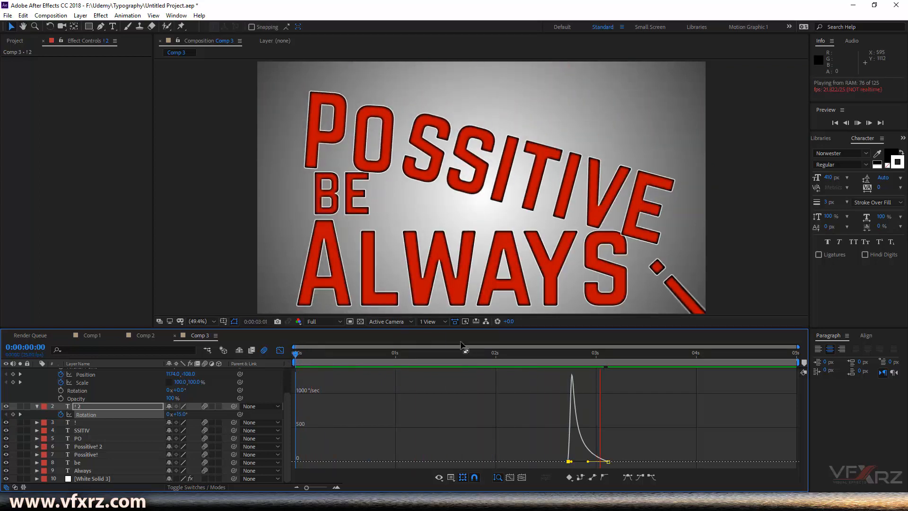
click(561, 354)
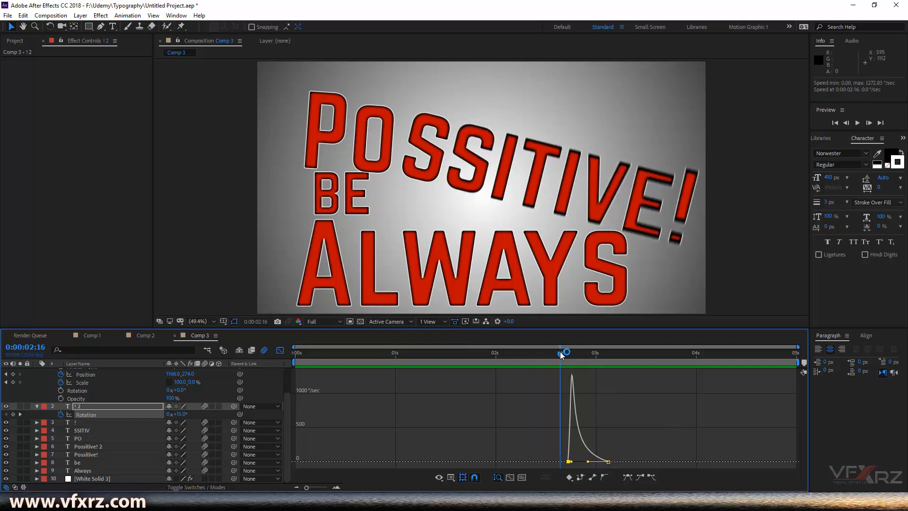
drag(562, 354, 525, 361)
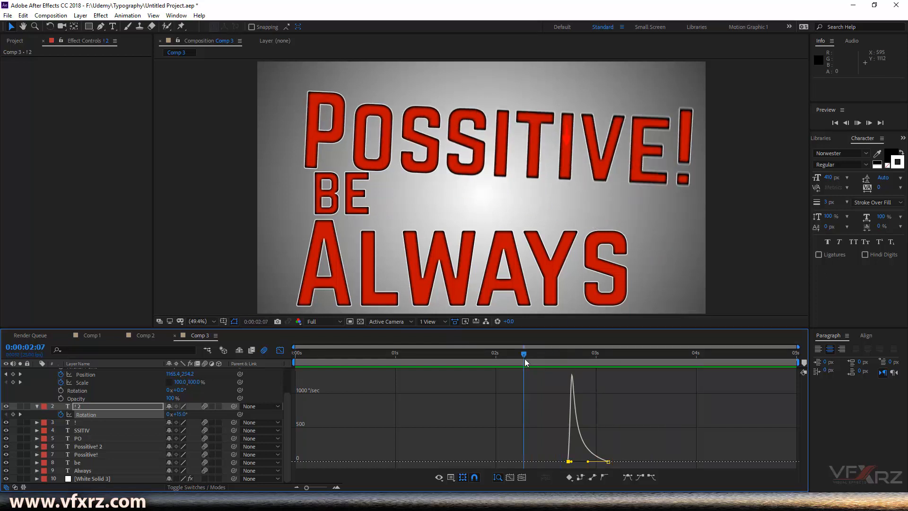
key(space)
mouse_move(581, 359)
mouse_down()
mouse_move(598, 360)
mouse_move(535, 366)
mouse_move(571, 358)
mouse_up()
- Collapse the arrow shape layer's properties and clear the layer selection in Comp 3
scroll(68, 378, up, 3)
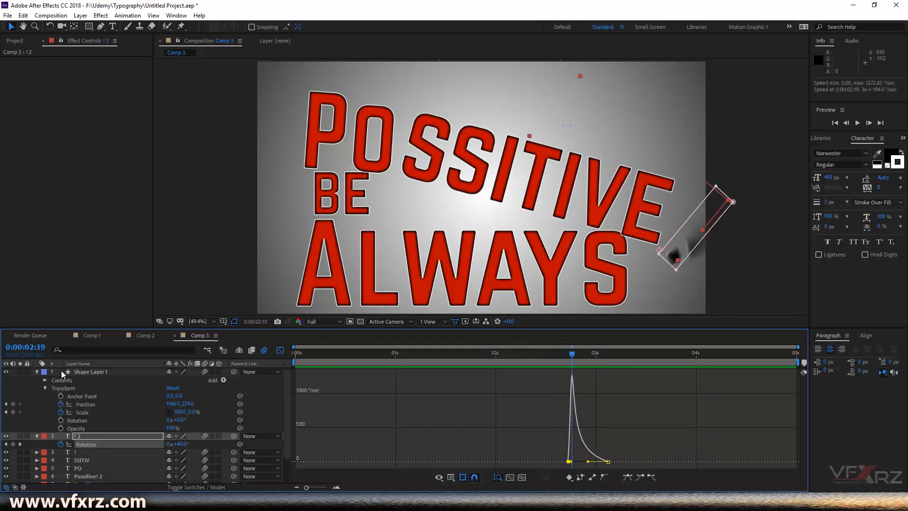
click(38, 372)
click(99, 453)
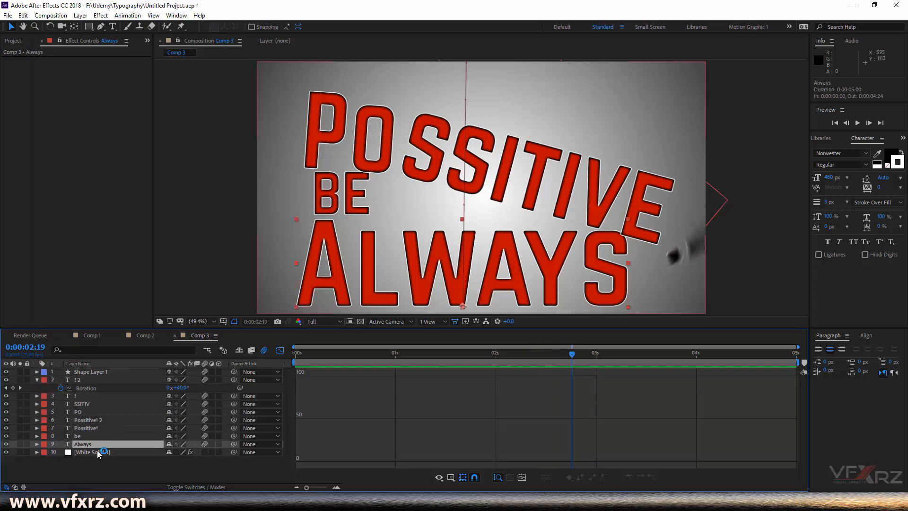
click(117, 471)
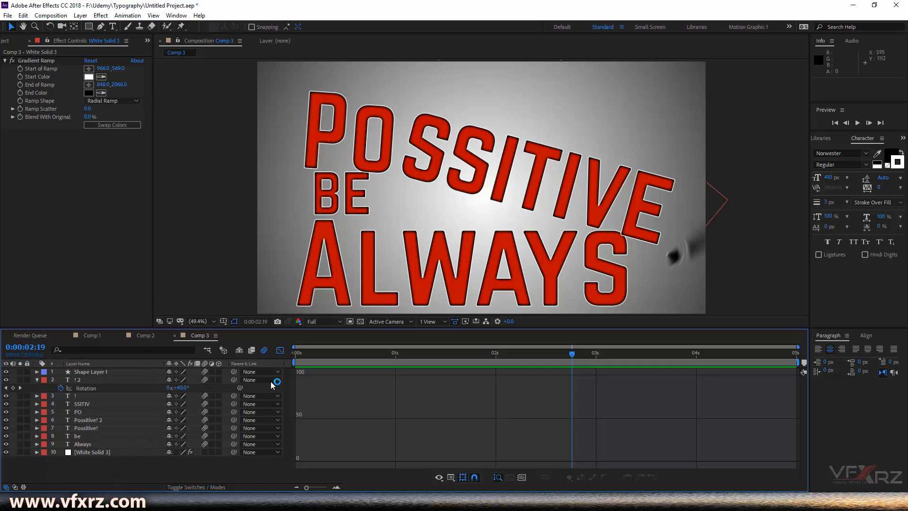
- Switch to Comp 2 and preview its typography animation from the first frame
click(144, 336)
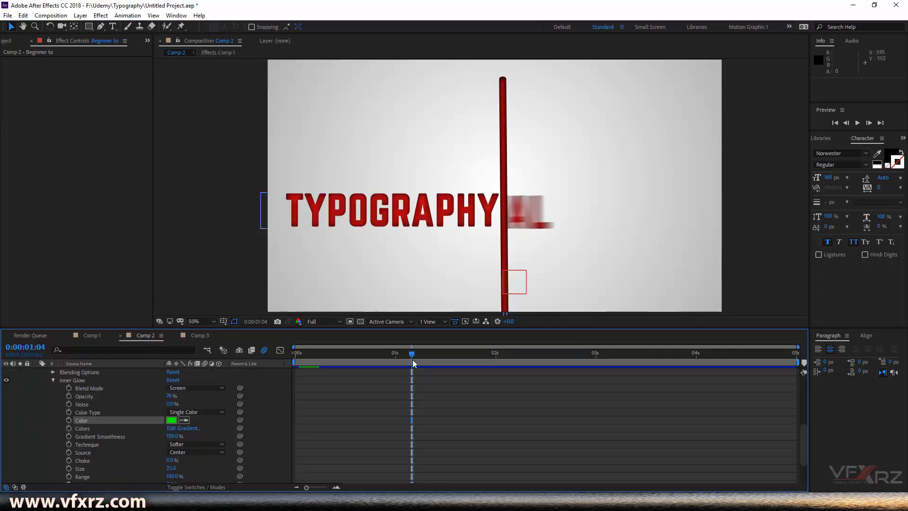
key(Home)
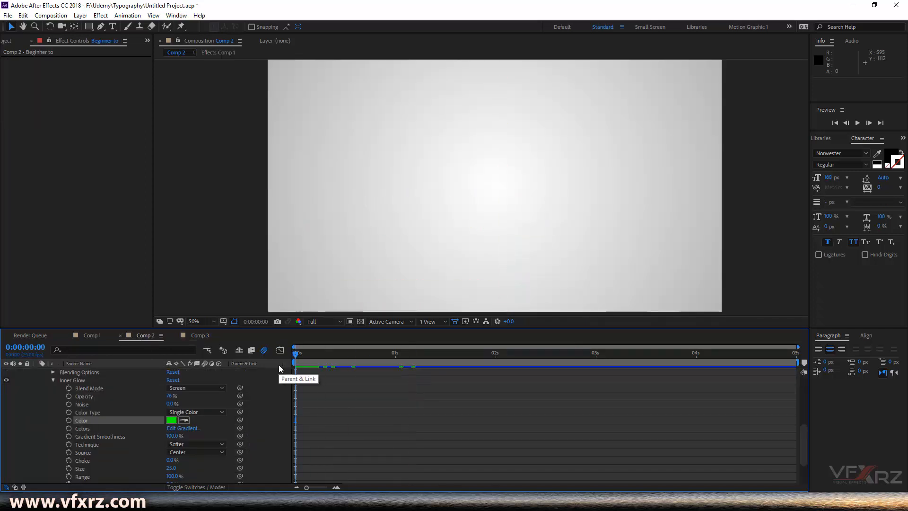
key(space)
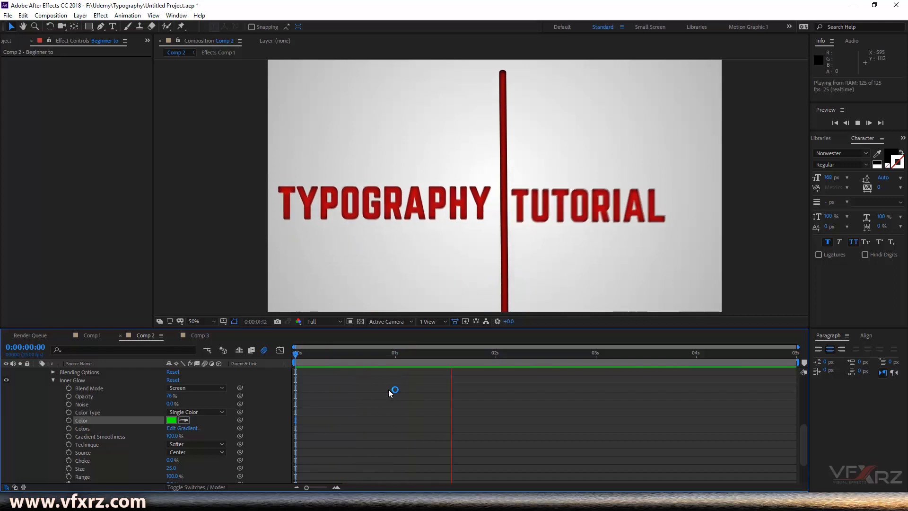